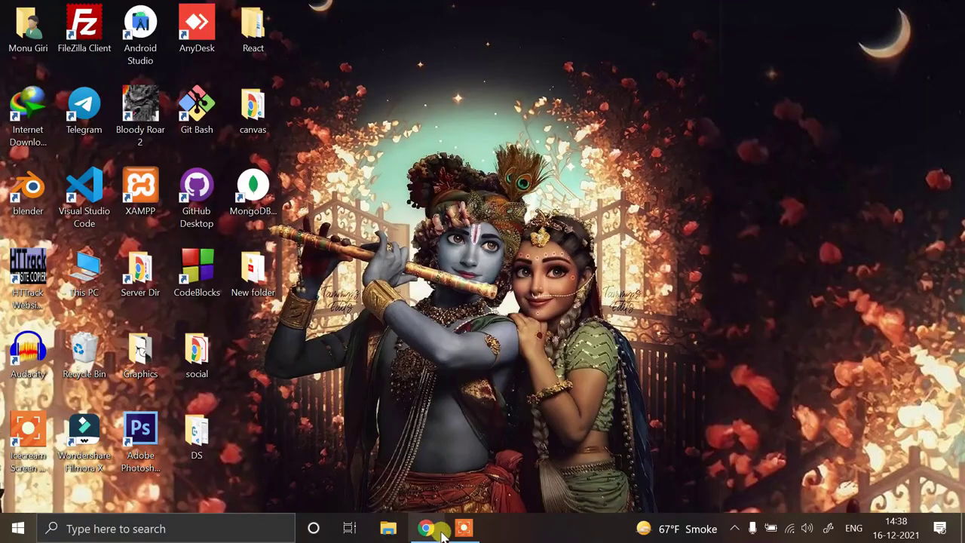
In Chrome, open the Social Networking Website Completed Project Code link from the YouTube video's full description.
{"action": "left_click", "coordinate": [426, 528]}
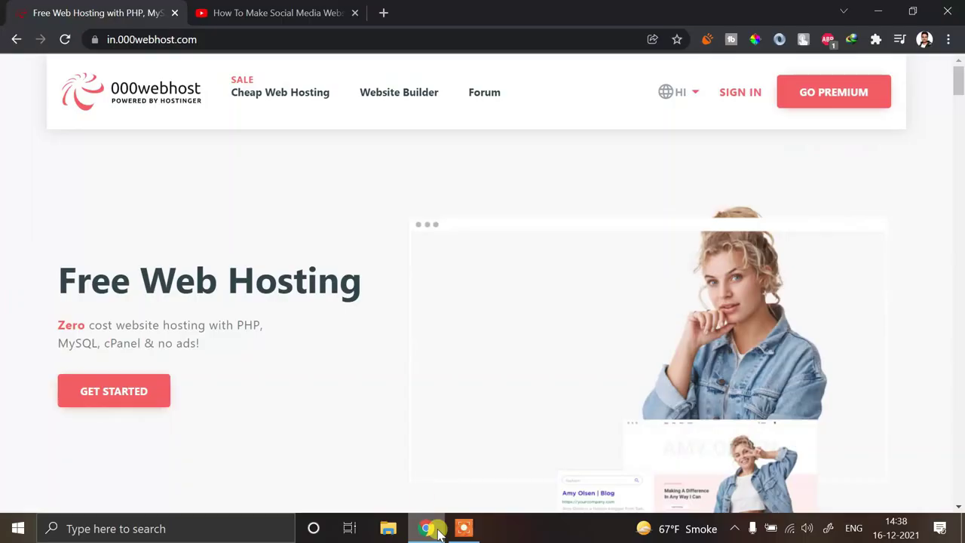
{"action": "left_click", "coordinate": [274, 12]}
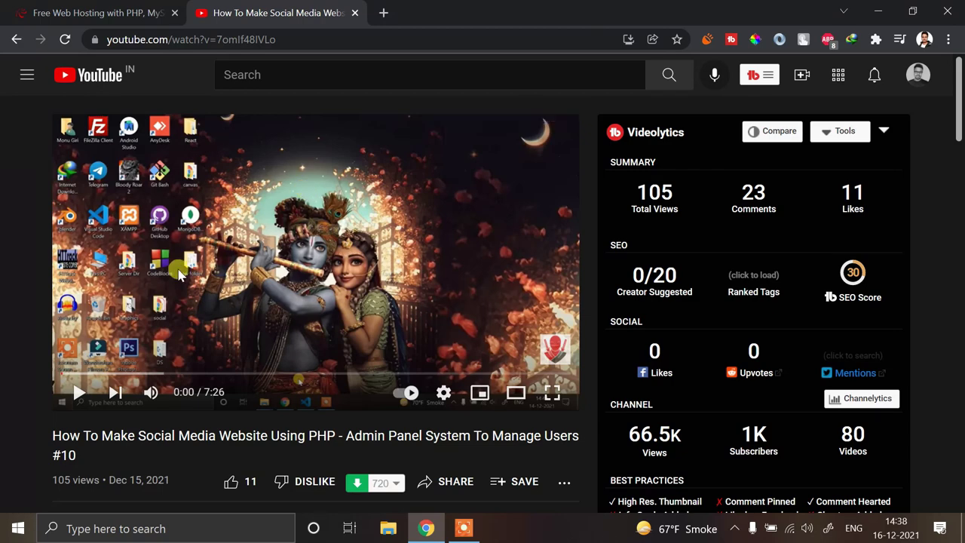
{"action": "scroll", "coordinate": [169, 266], "scroll_direction": "down", "scroll_amount": 4}
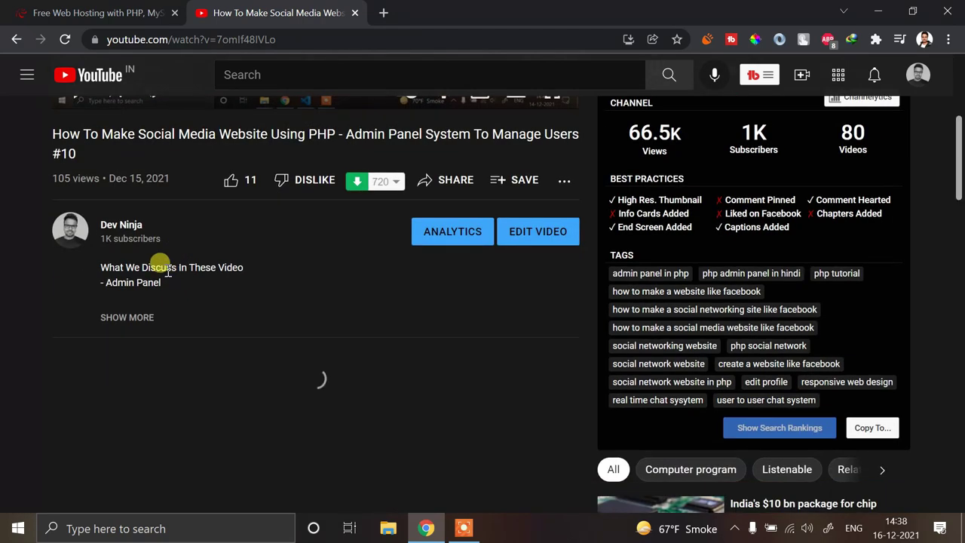
{"action": "left_click", "coordinate": [127, 317]}
{"action": "scroll", "coordinate": [218, 332], "scroll_direction": "down", "scroll_amount": 2}
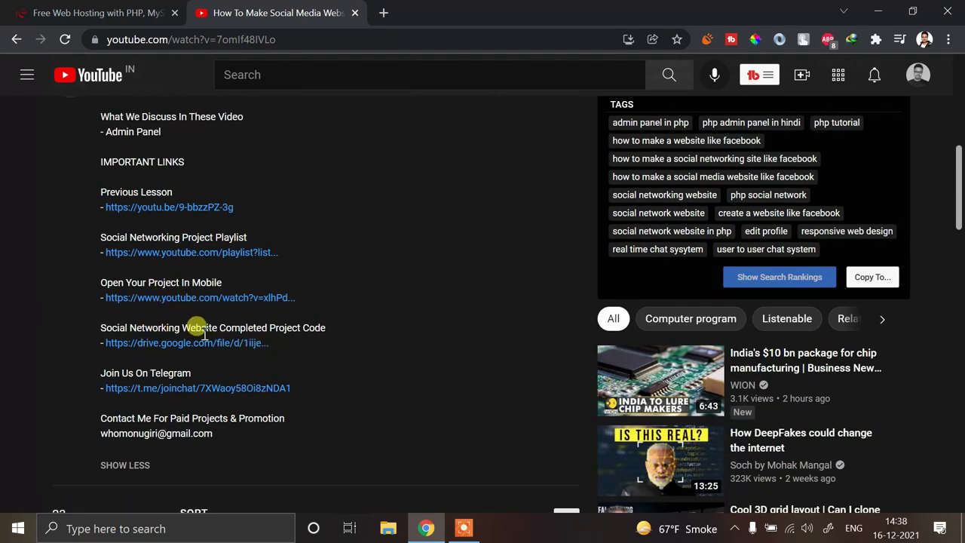
{"action": "left_click", "coordinate": [167, 343]}
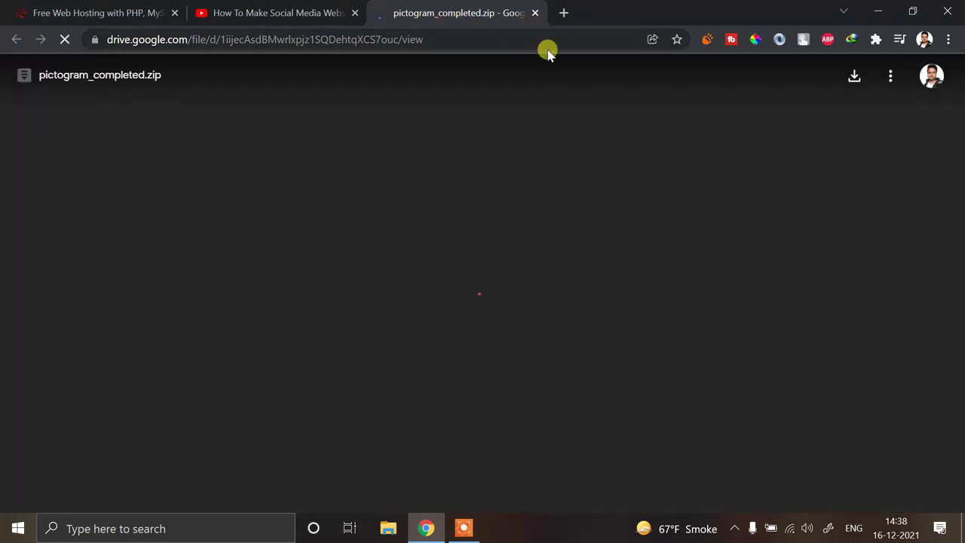
Download pictogram_completed.zip from Google Drive and open the folder where it is saved.
{"action": "left_click", "coordinate": [852, 79]}
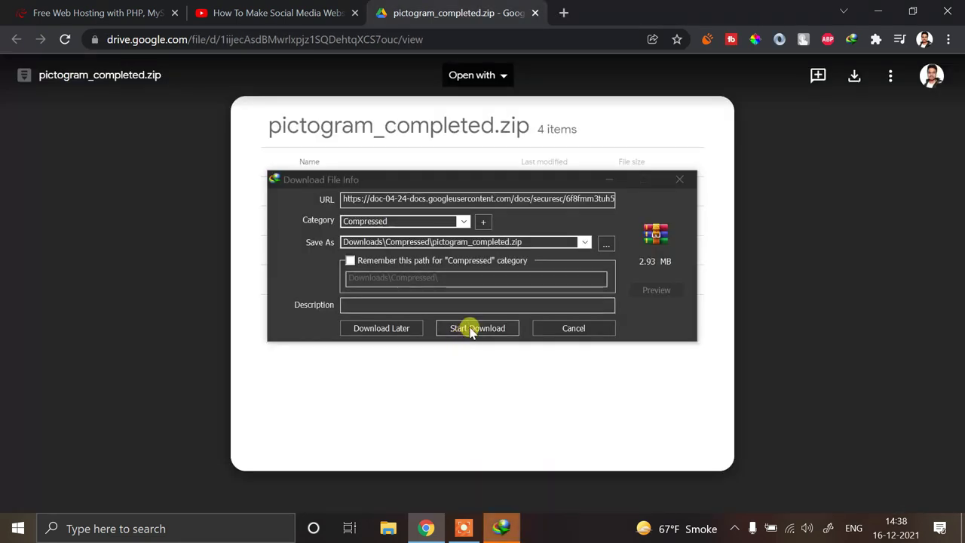
{"action": "left_click", "coordinate": [470, 328]}
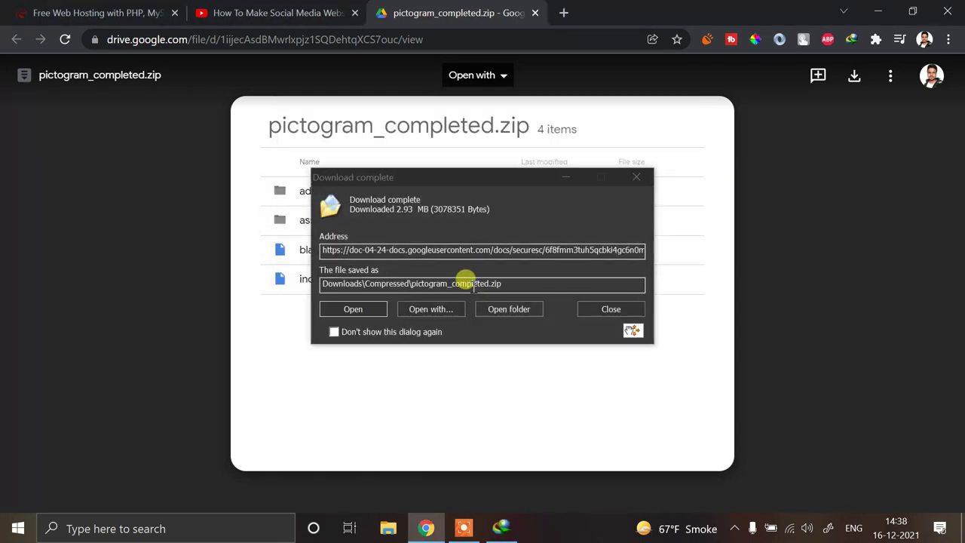
{"action": "left_click", "coordinate": [503, 307]}
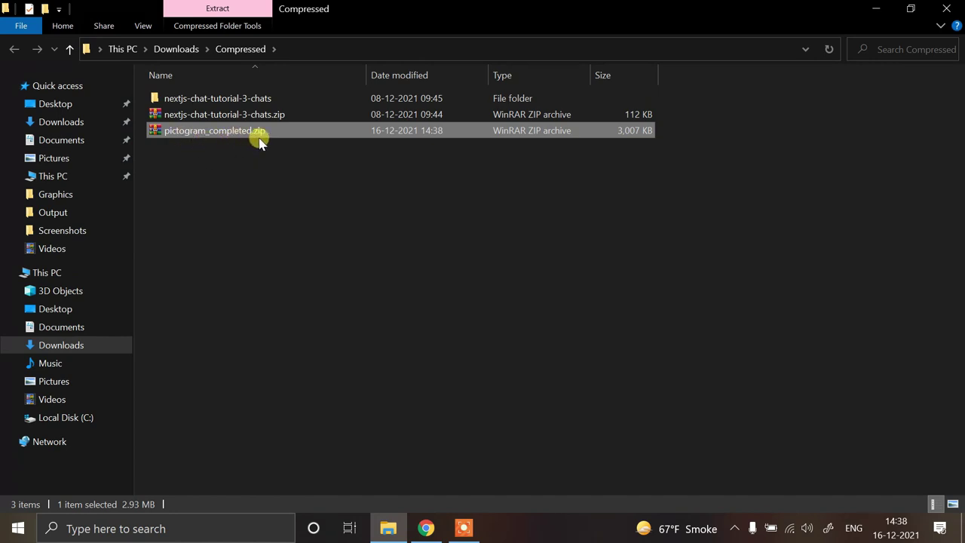
Extract pictogram_completed.zip with WinRAR into its own pictogram_completed folder.
{"action": "left_click", "coordinate": [175, 131]}
{"action": "right_click", "coordinate": [175, 130]}
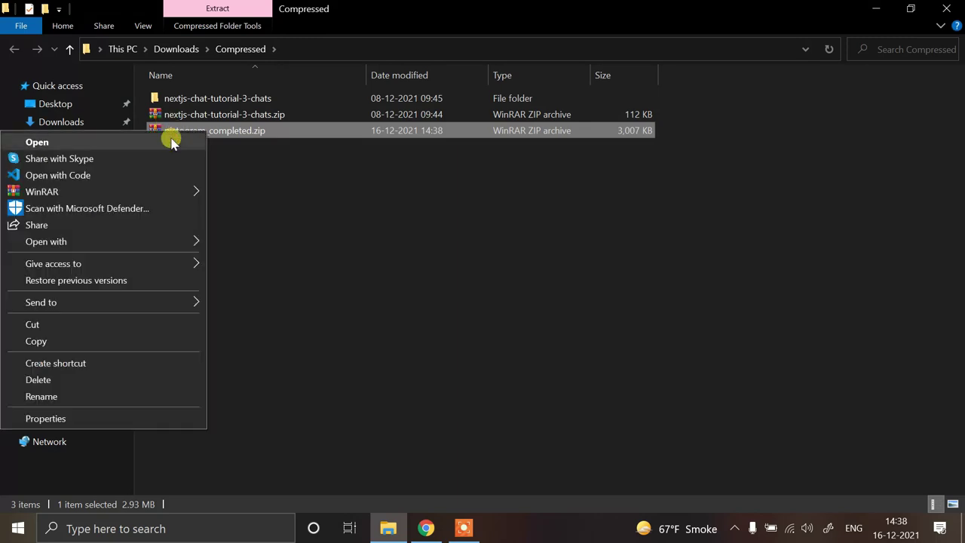
{"action": "left_click", "coordinate": [434, 198]}
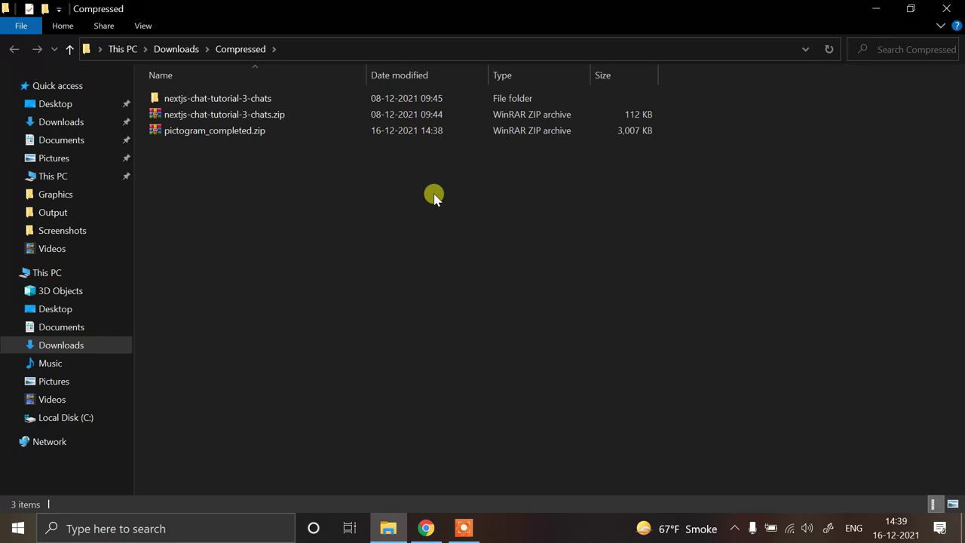
{"action": "right_click", "coordinate": [169, 132]}
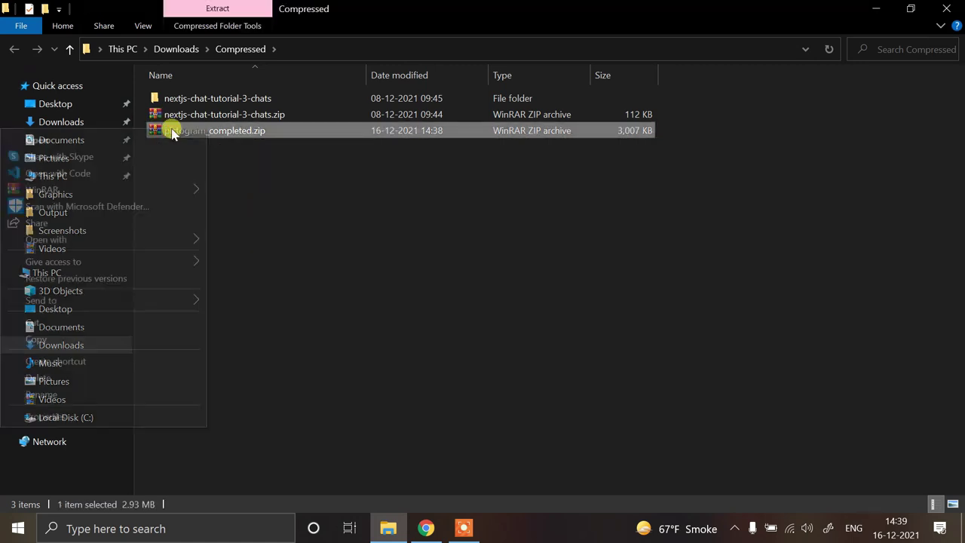
{"action": "mouse_move", "coordinate": [163, 189]}
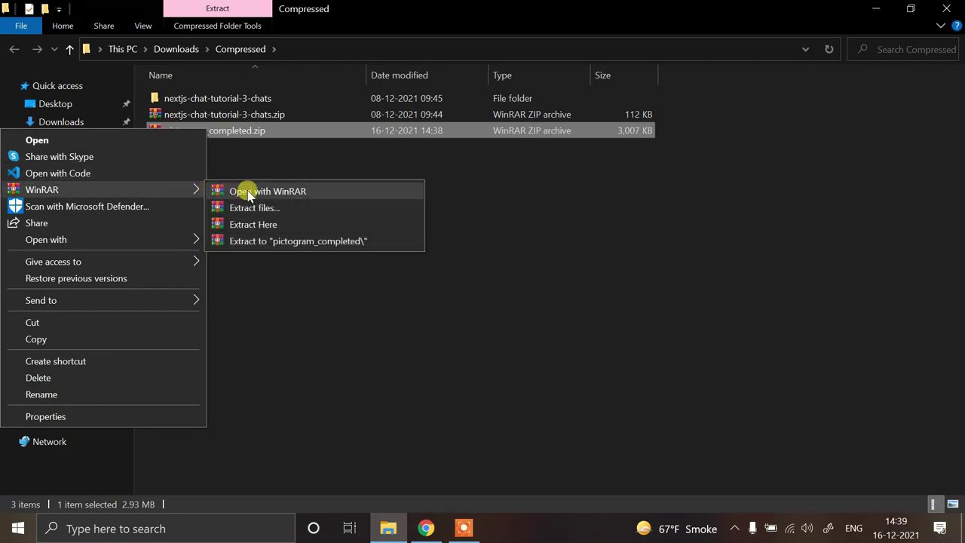
{"action": "left_click", "coordinate": [278, 242]}
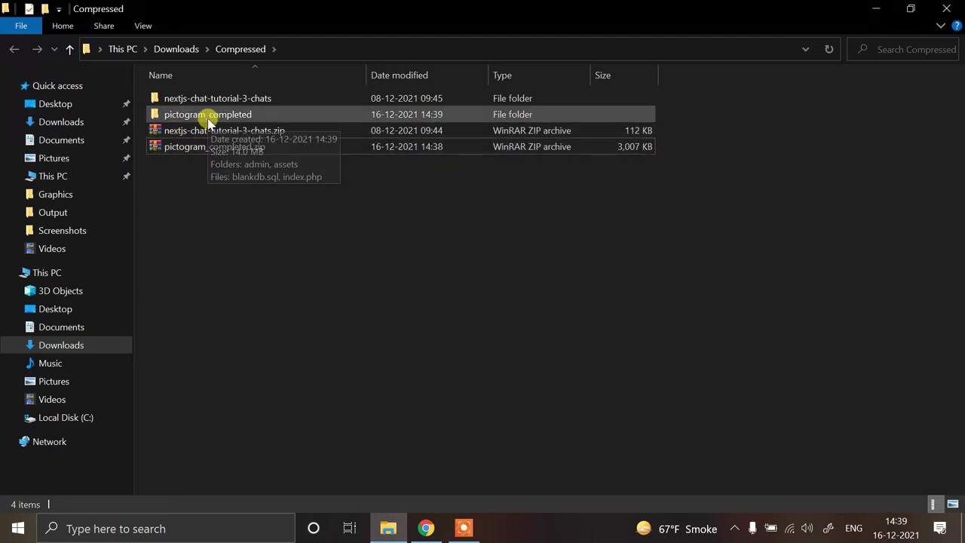
Open the extracted pictogram_completed folder and examine its admin and assets folders and the blankdb.sql and index.php files.
{"action": "left_click", "coordinate": [209, 121]}
{"action": "double_click", "coordinate": [209, 121]}
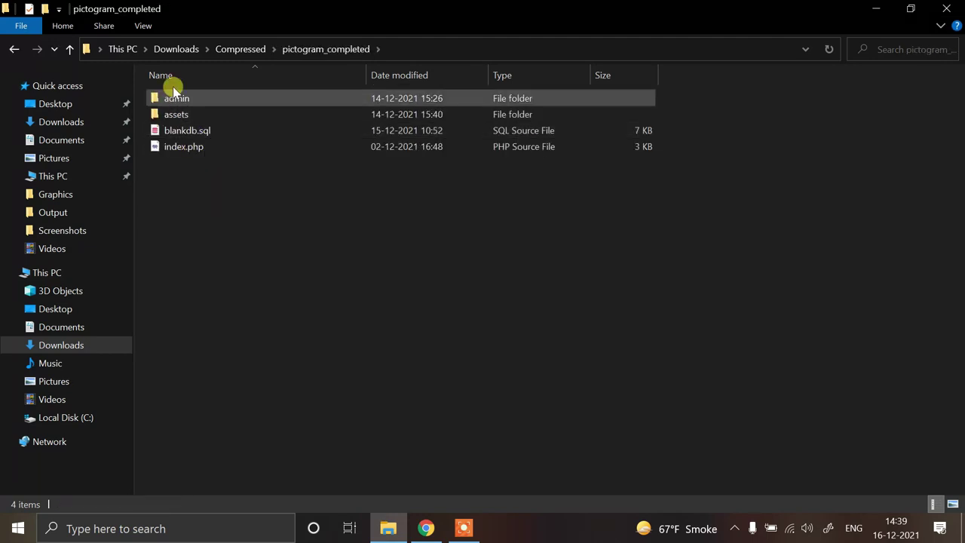
{"action": "left_click", "coordinate": [194, 131]}
{"action": "left_click", "coordinate": [166, 115]}
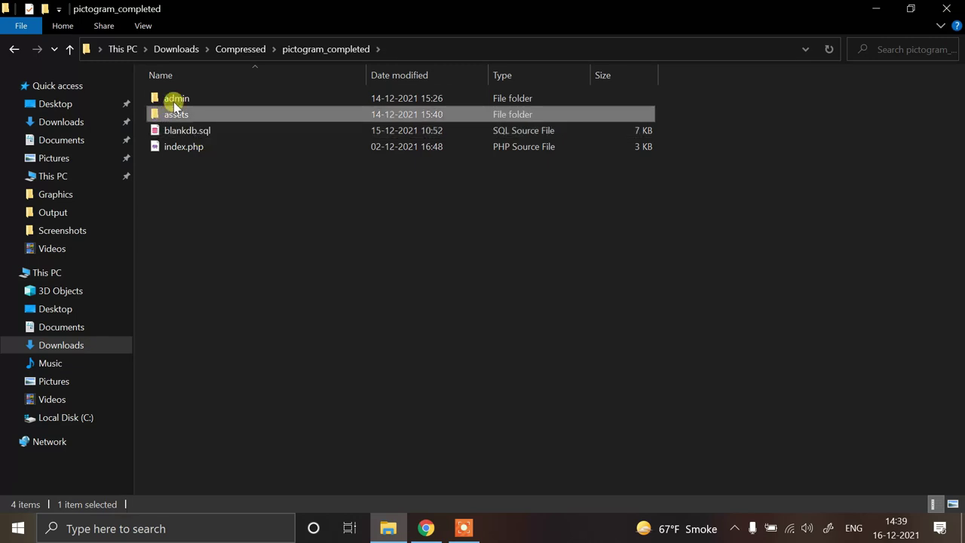
{"action": "left_click", "coordinate": [177, 99]}
{"action": "left_click", "coordinate": [193, 147]}
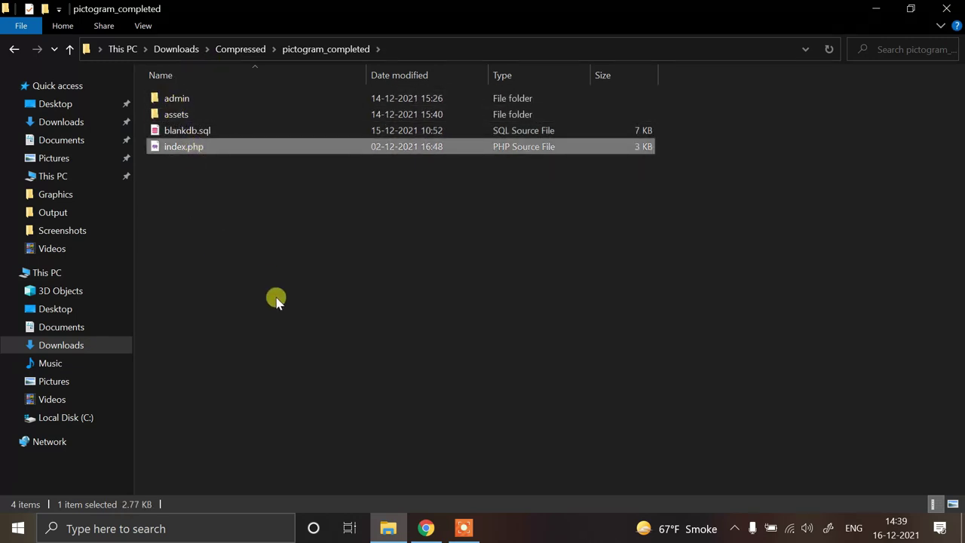
Switch to the 000webhost page in Chrome and choose the Free Web Hosting plan to open its sign-up form.
{"action": "left_click", "coordinate": [426, 528]}
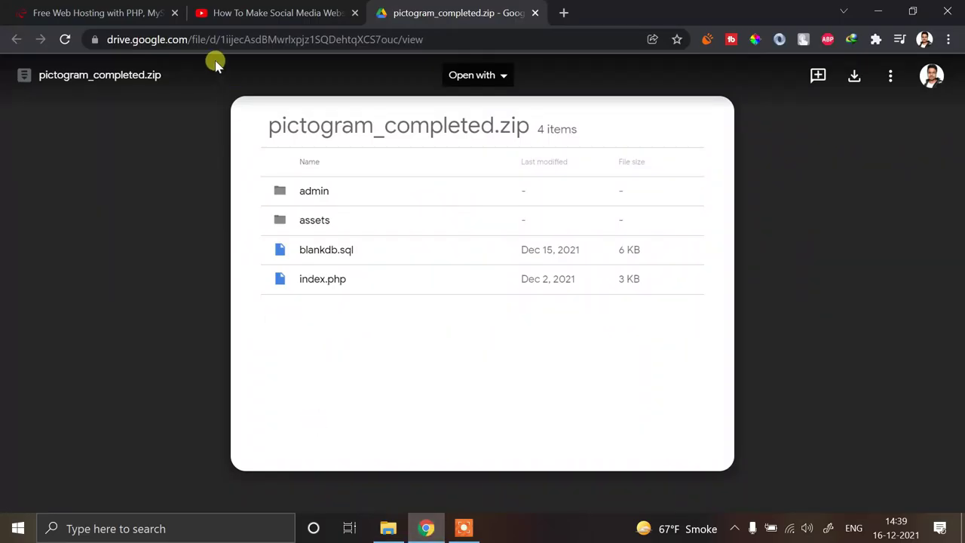
{"action": "left_click", "coordinate": [95, 12]}
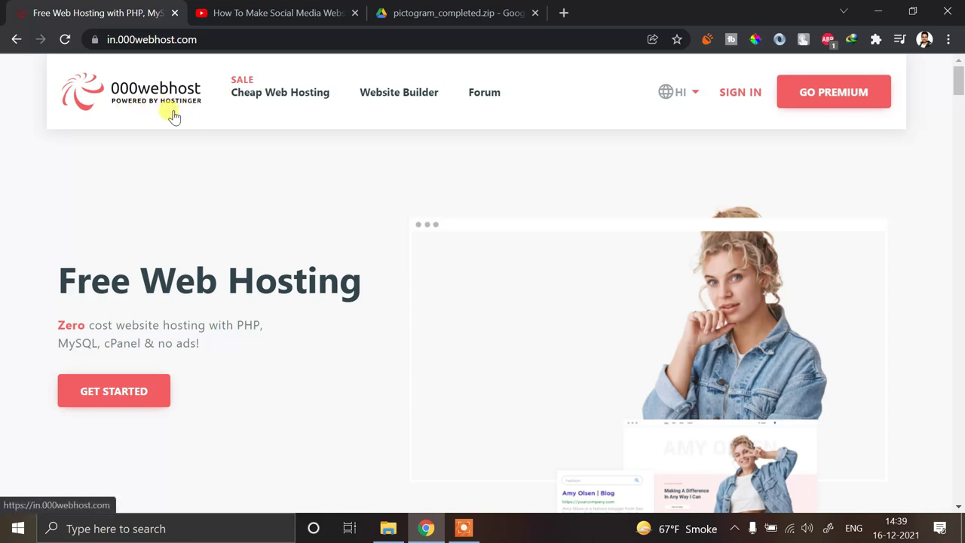
{"action": "left_click", "coordinate": [138, 390]}
{"action": "scroll", "coordinate": [144, 386], "scroll_direction": "down", "scroll_amount": 2}
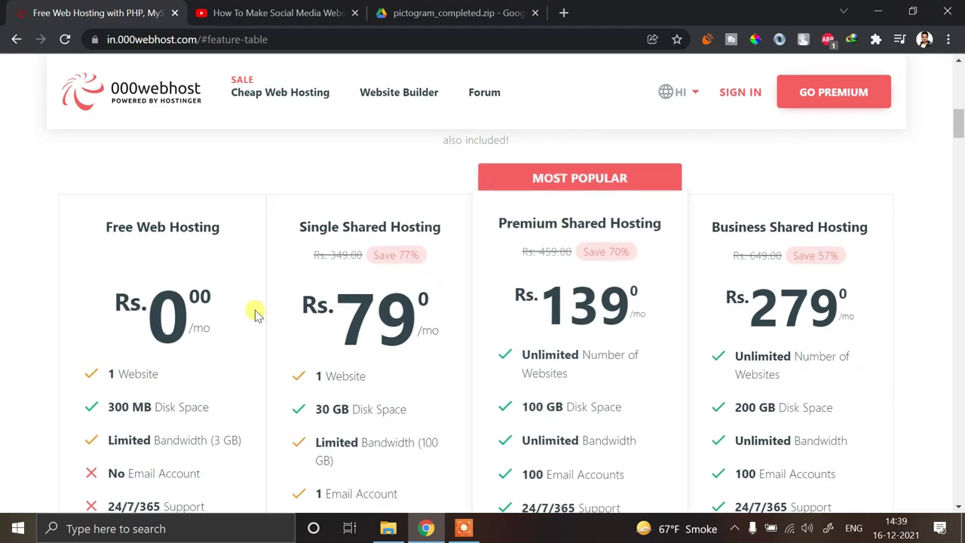
{"action": "scroll", "coordinate": [166, 283], "scroll_direction": "down", "scroll_amount": 2}
{"action": "scroll", "coordinate": [192, 303], "scroll_direction": "down", "scroll_amount": 2}
{"action": "left_click", "coordinate": [157, 375]}
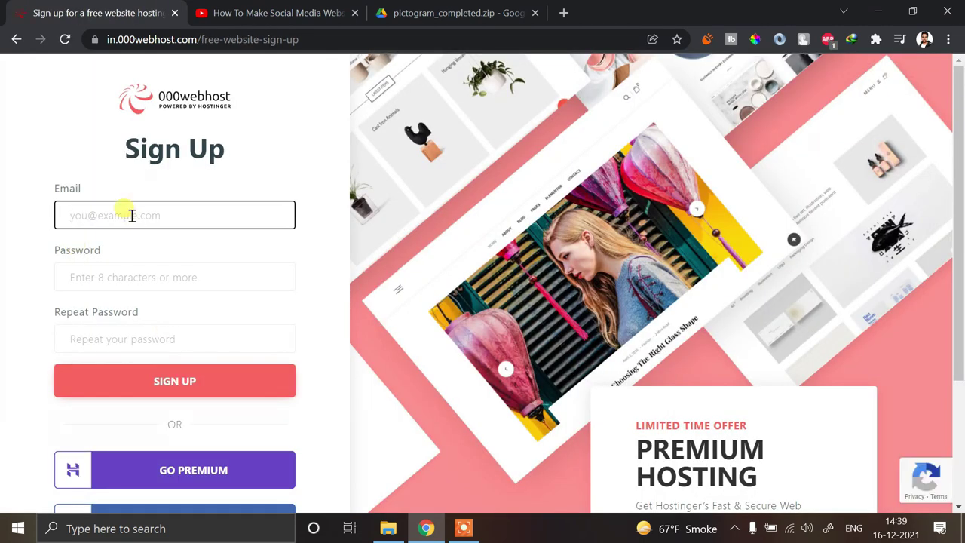
Log in to 000webhost with the first listed Google account and proceed from the welcome page to the project naming form.
{"action": "left_click", "coordinate": [131, 216]}
{"action": "scroll", "coordinate": [126, 282], "scroll_direction": "down", "scroll_amount": 2}
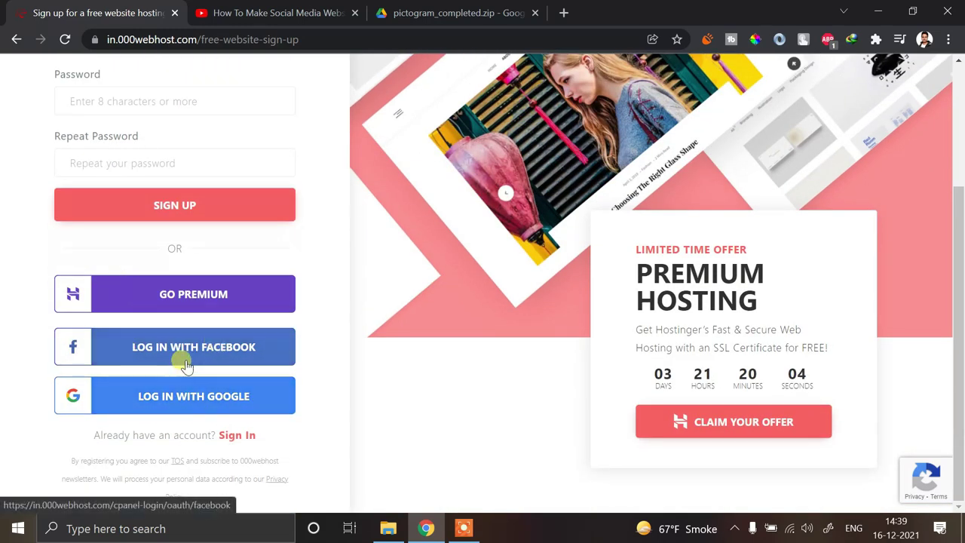
{"action": "left_click", "coordinate": [187, 396]}
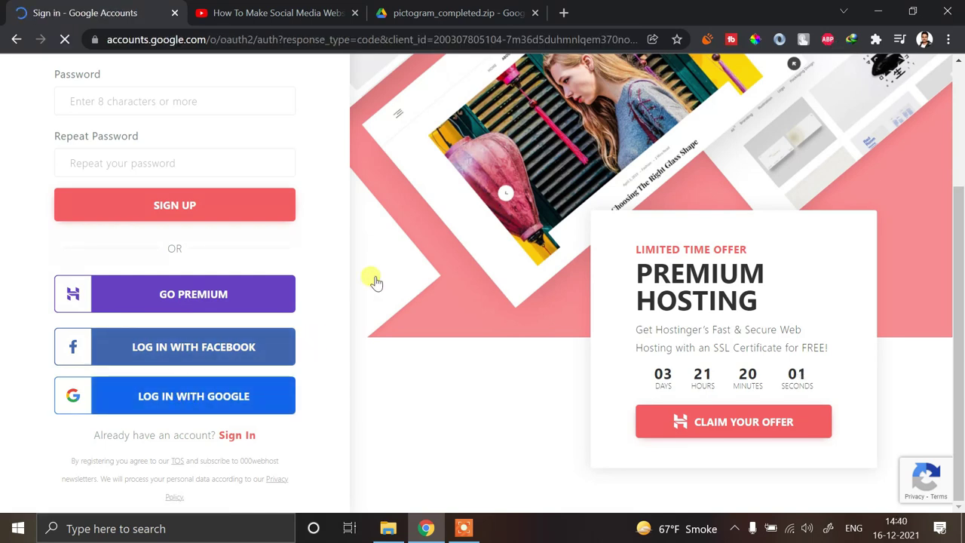
{"action": "scroll", "coordinate": [347, 296], "scroll_direction": "down", "scroll_amount": 3}
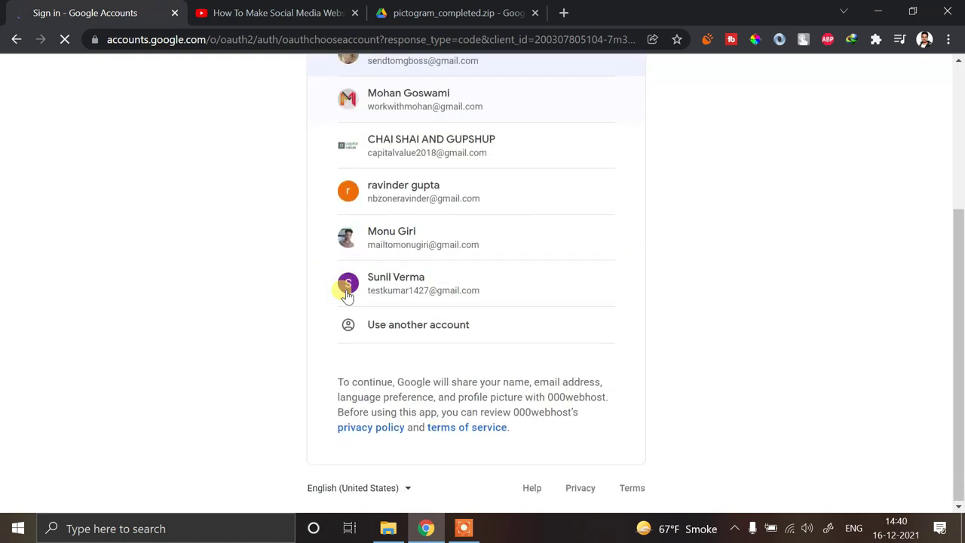
{"action": "scroll", "coordinate": [347, 295], "scroll_direction": "up", "scroll_amount": 3}
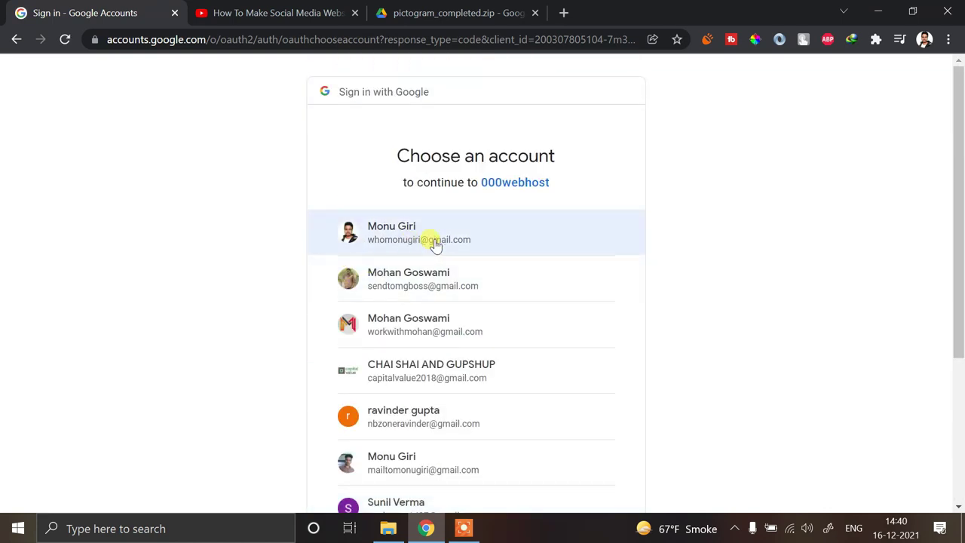
{"action": "left_click", "coordinate": [435, 240]}
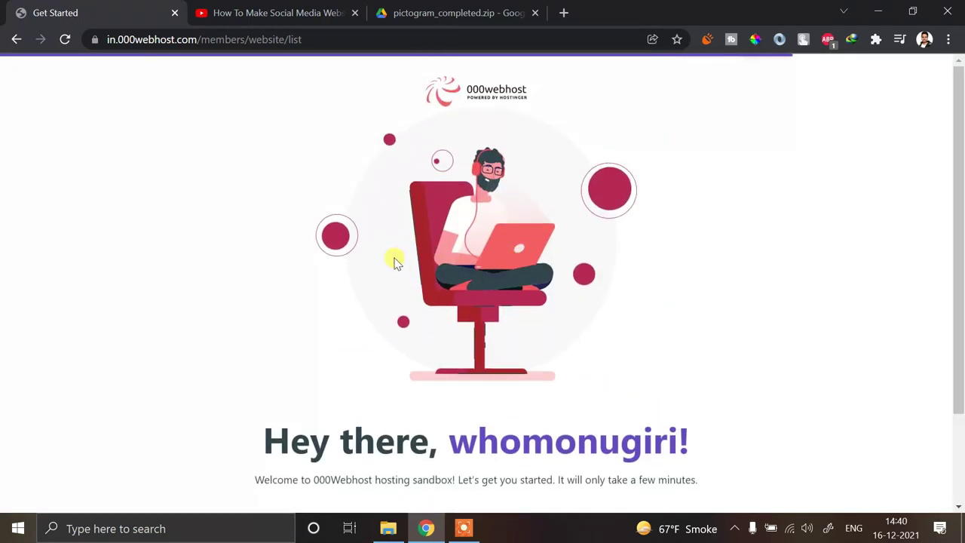
{"action": "scroll", "coordinate": [389, 248], "scroll_direction": "down", "scroll_amount": 3}
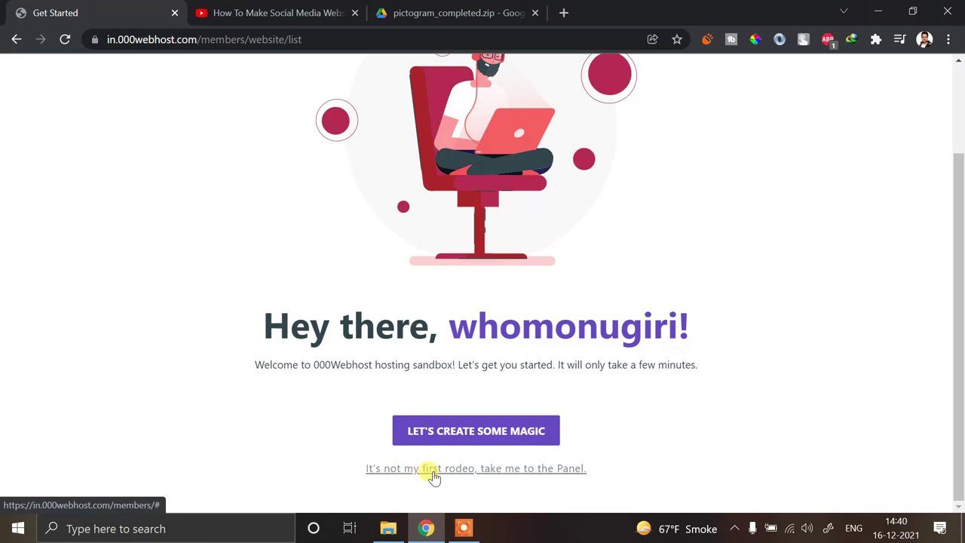
{"action": "scroll", "coordinate": [433, 475], "scroll_direction": "down", "scroll_amount": 2}
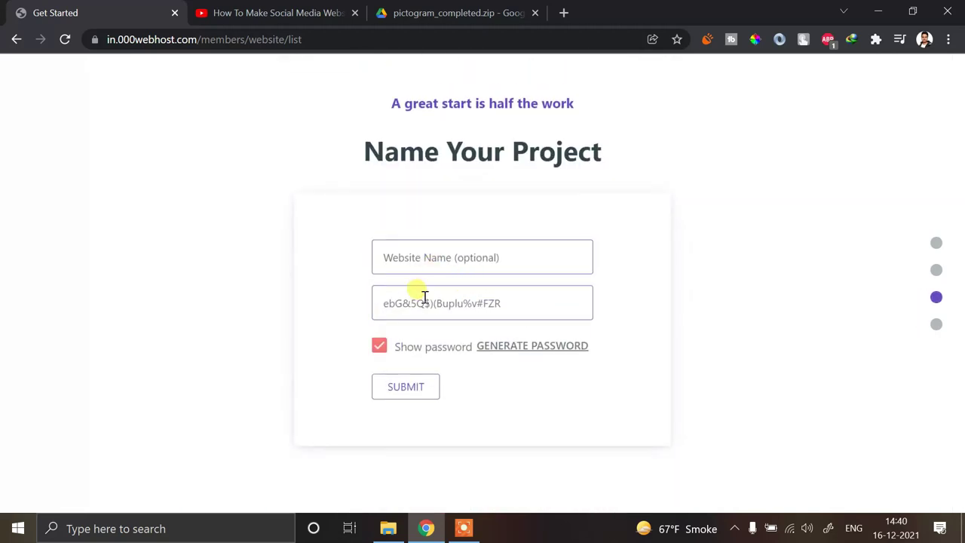
Copy the generated website password and paste it into a new Notepad document after the label "password :".
{"action": "left_click", "coordinate": [439, 304]}
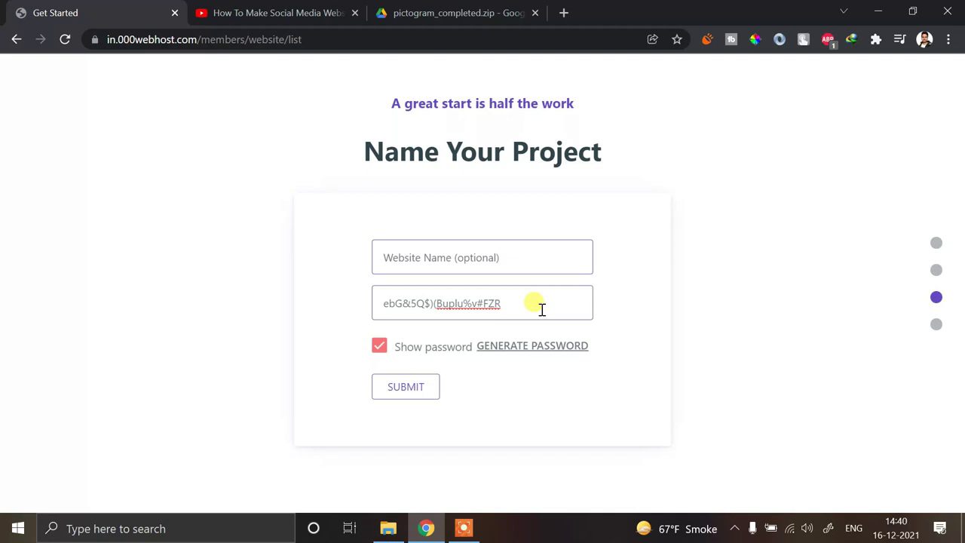
{"action": "key", "text": "super+r"}
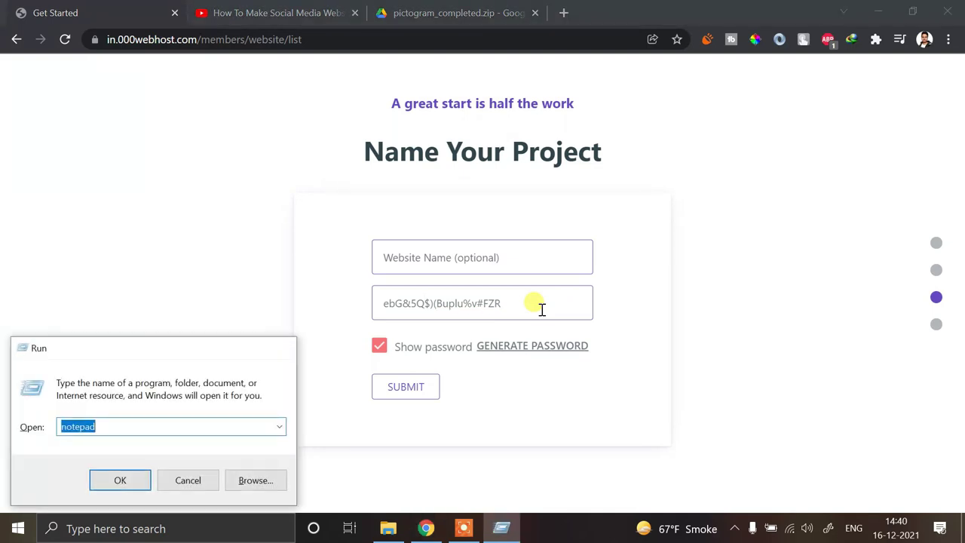
{"action": "key", "text": "Return"}
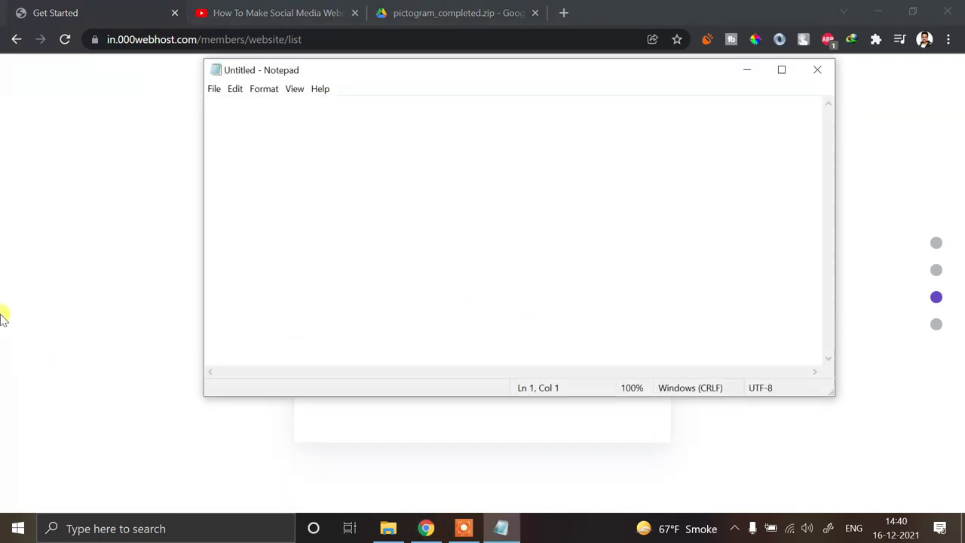
{"action": "key", "text": "alt+Tab"}
{"action": "left_click", "coordinate": [472, 309]}
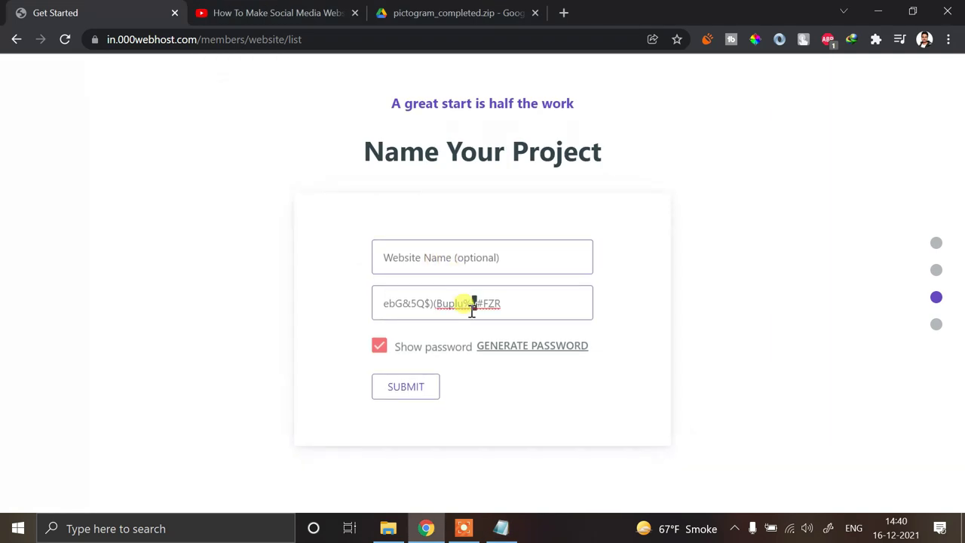
{"action": "triple_click", "coordinate": [472, 309]}
{"action": "key", "text": "ctrl+c"}
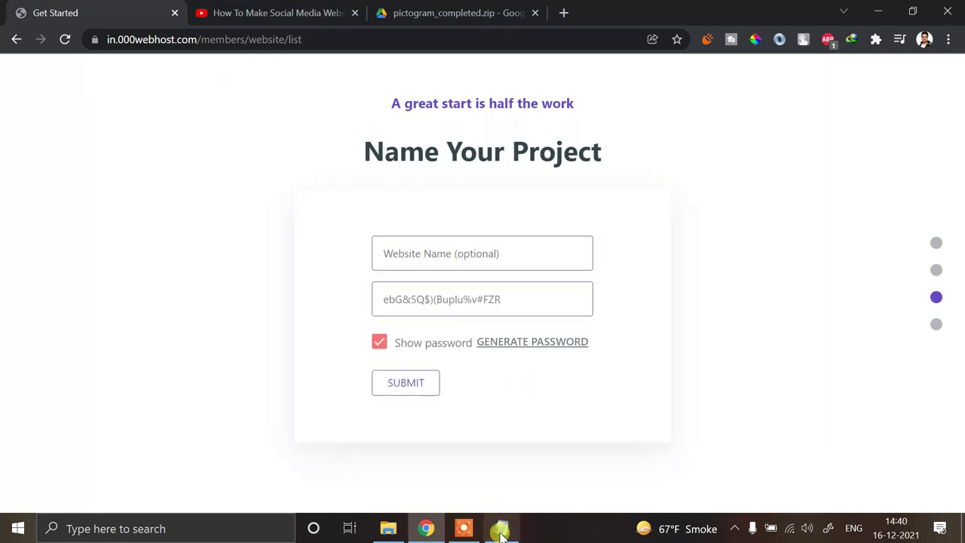
{"action": "left_click", "coordinate": [500, 533]}
{"action": "type", "text": "password :"}
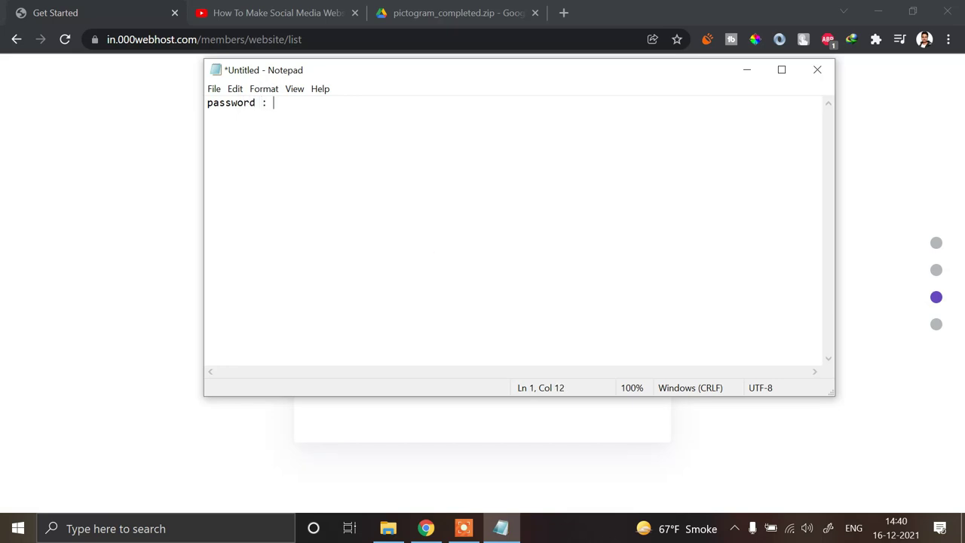
{"action": "key", "text": "ctrl+v"}
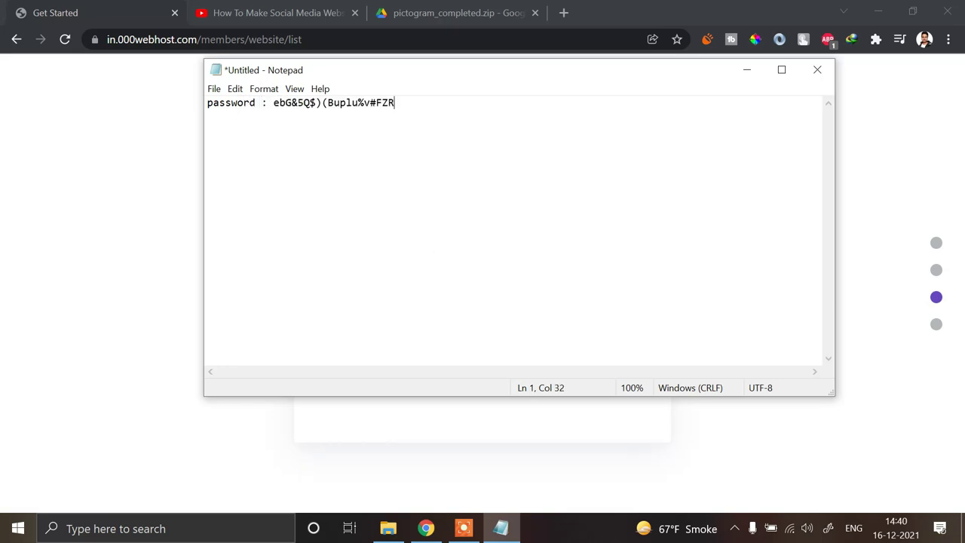
Switch back to the 000webhost page in Chrome, name the website pictogramproject and submit the project form.
{"action": "key", "text": "alt+Tab"}
{"action": "left_click", "coordinate": [434, 262]}
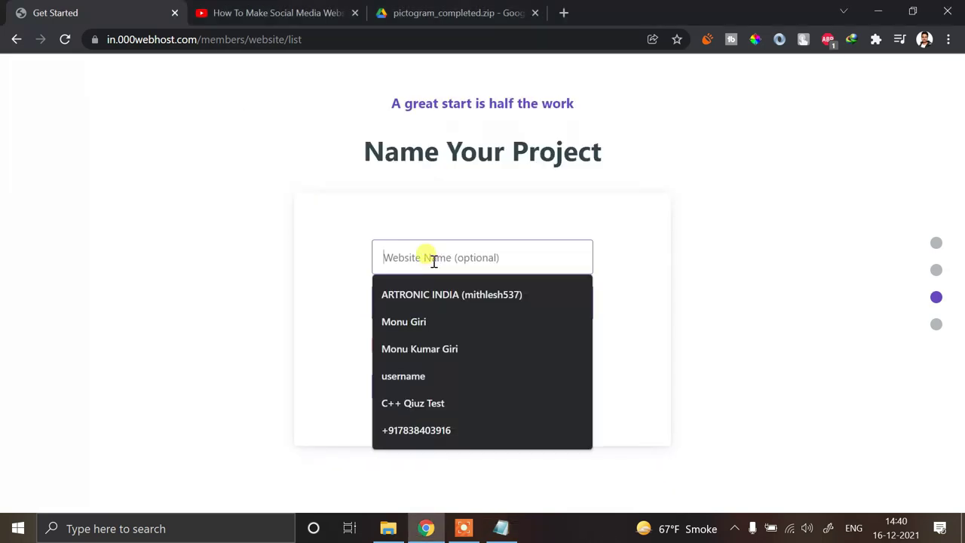
{"action": "type", "text": "Picto"}
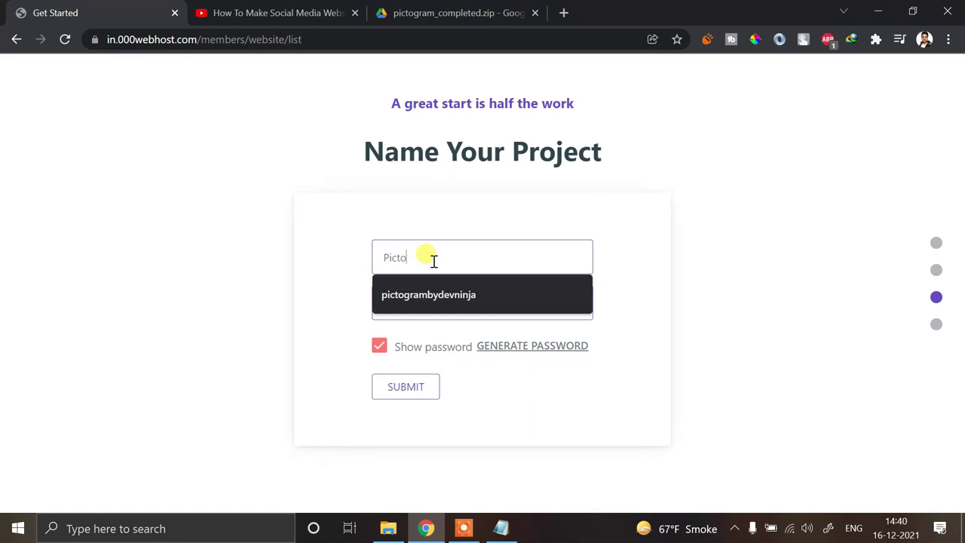
{"action": "key", "text": "BackSpace"}
{"action": "key", "text": "BackSpace"}
{"action": "key", "text": "BackSpace"}
{"action": "key", "text": "BackSpace"}
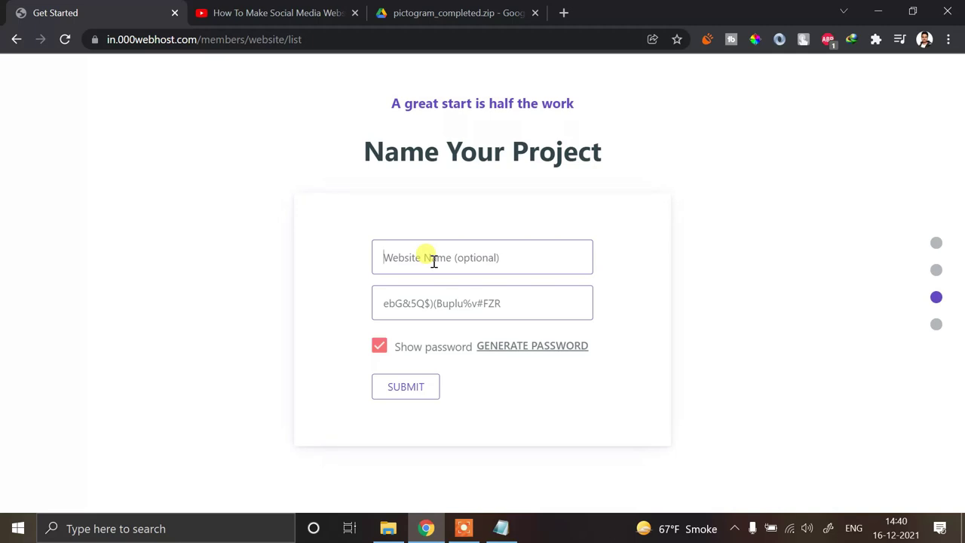
{"action": "type", "text": "pict"}
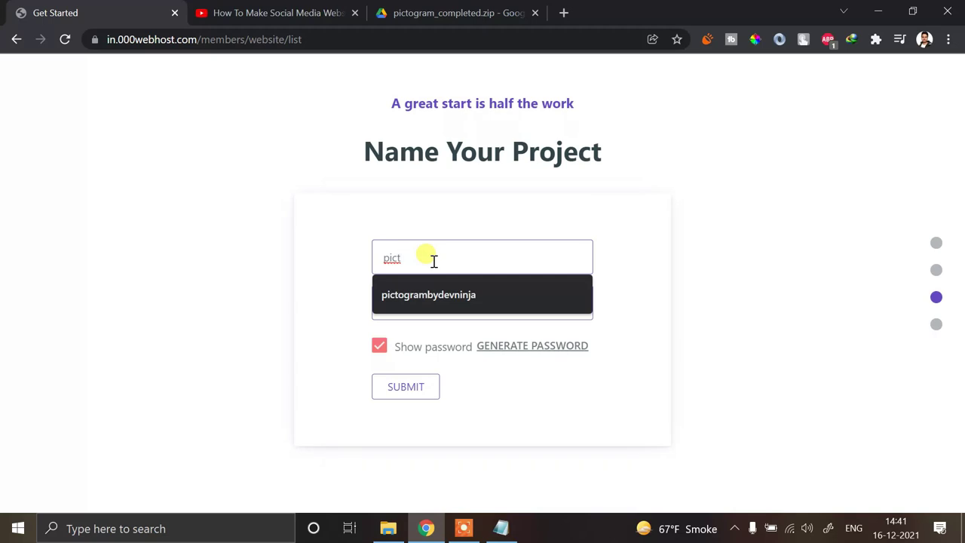
{"action": "left_click", "coordinate": [437, 292]}
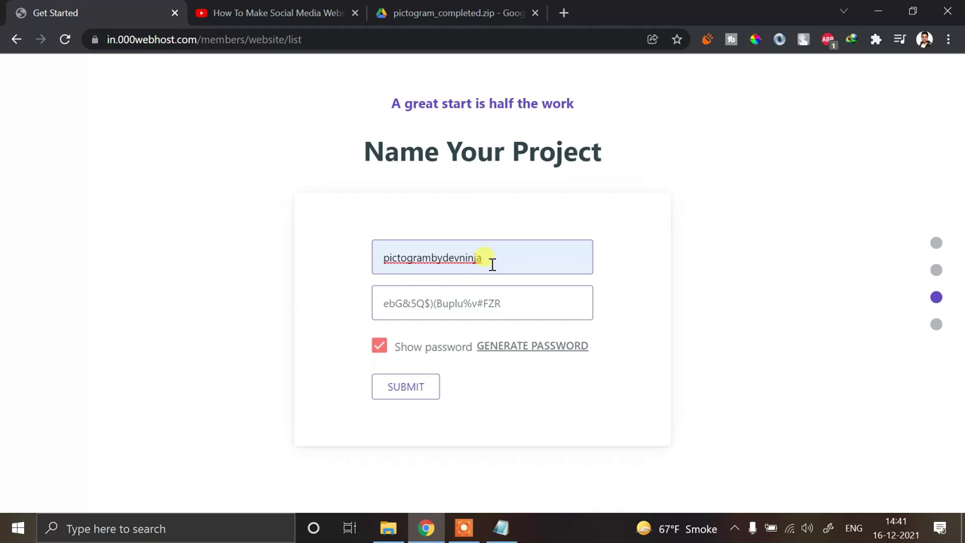
{"action": "key", "text": "BackSpace"}
{"action": "key", "text": "BackSpace"}
{"action": "key", "text": "BackSpace"}
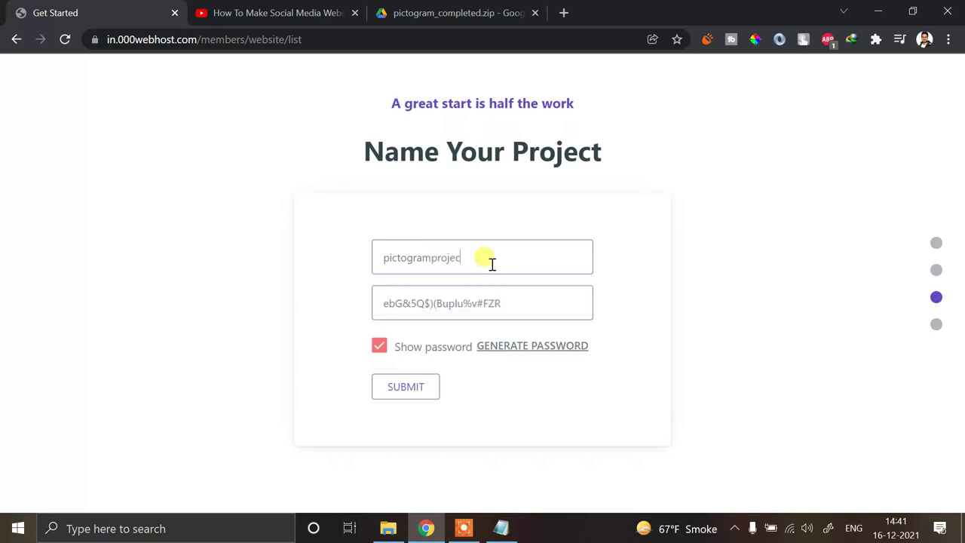
{"action": "left_click", "coordinate": [408, 386]}
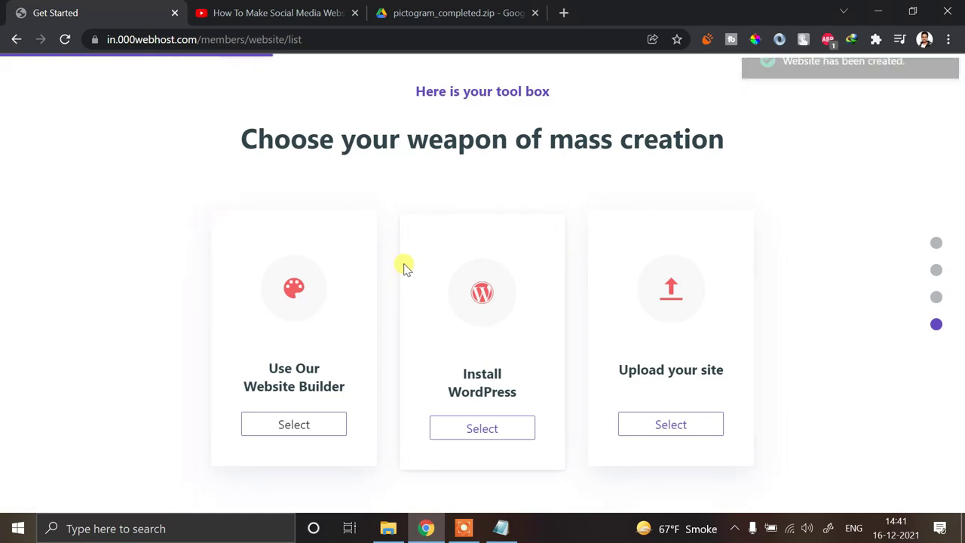
Choose to upload your own site, view the public_html folder in the file manager, and close that page.
{"action": "left_click", "coordinate": [664, 431]}
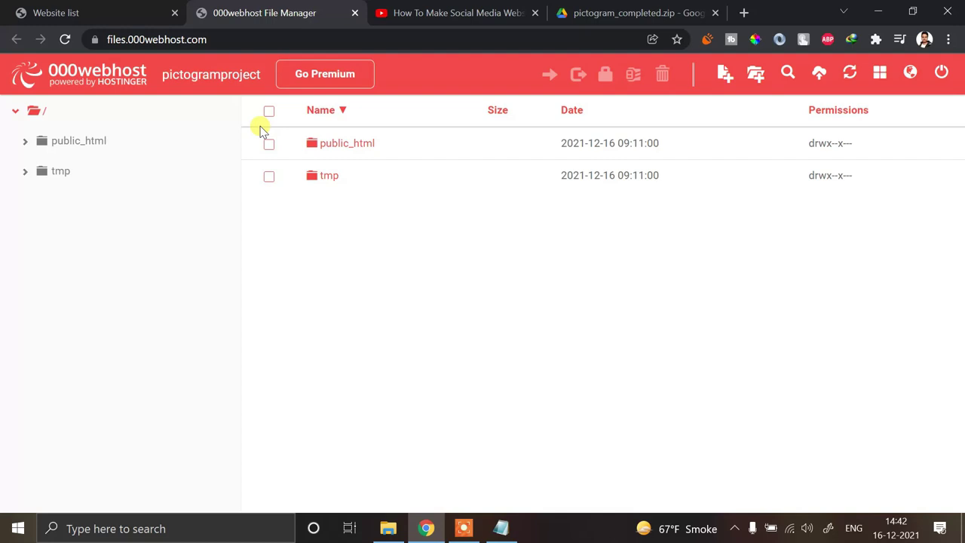
{"action": "left_click", "coordinate": [359, 145]}
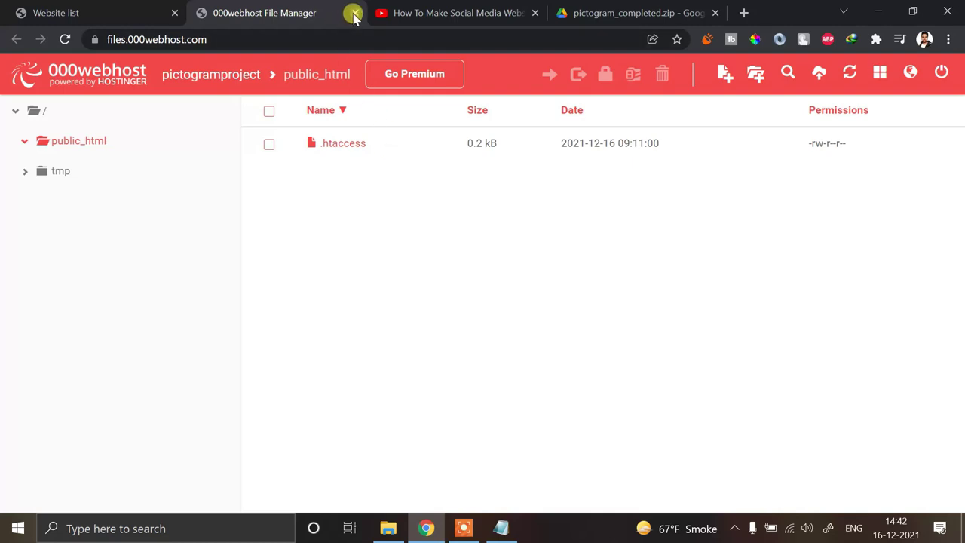
{"action": "key", "text": "ctrl+w"}
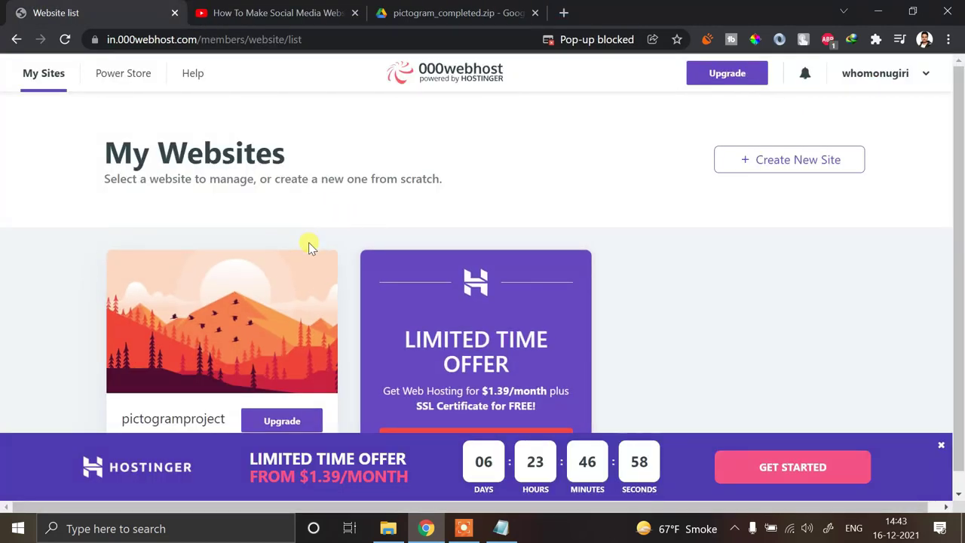
Dismiss the promotional offer banner and view the live pictogramproject.000webhostapp.com site in a separate browser tab.
{"action": "scroll", "coordinate": [203, 120], "scroll_direction": "down", "scroll_amount": 1}
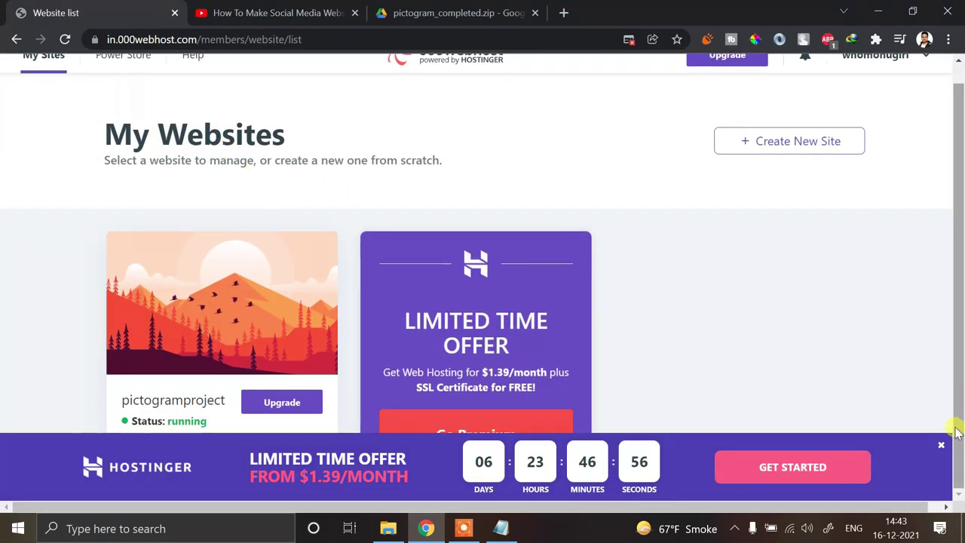
{"action": "left_click", "coordinate": [937, 446]}
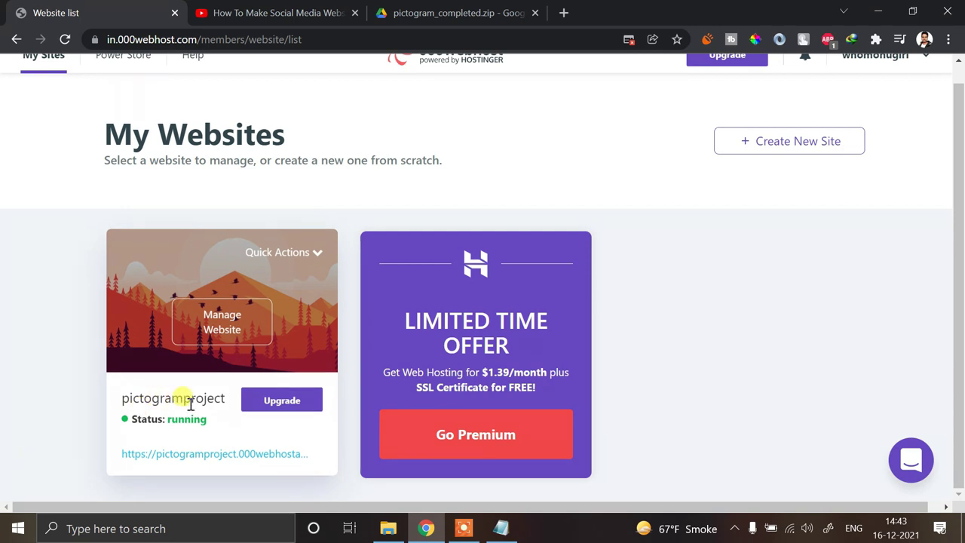
{"action": "right_click", "coordinate": [209, 460]}
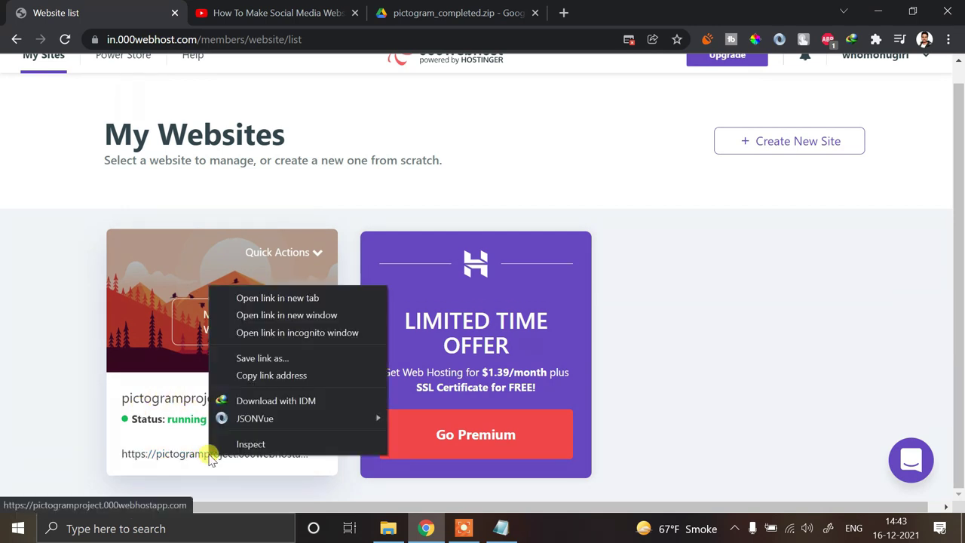
{"action": "left_click", "coordinate": [252, 299]}
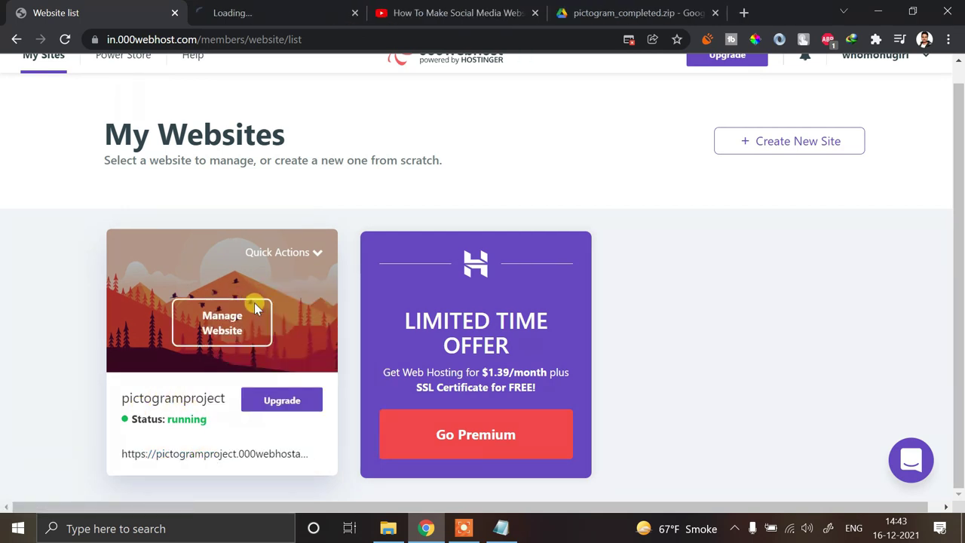
{"action": "left_click", "coordinate": [280, 9]}
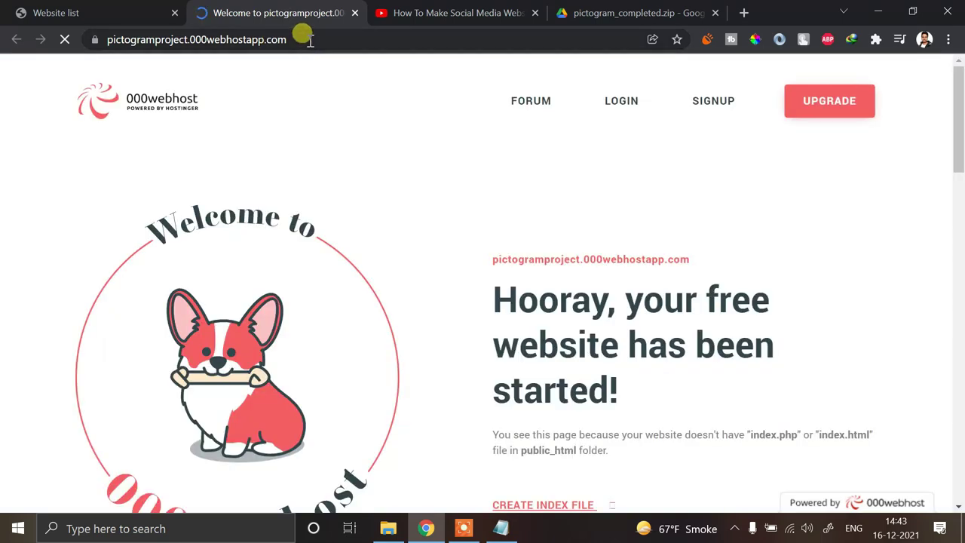
{"action": "left_click", "coordinate": [303, 39]}
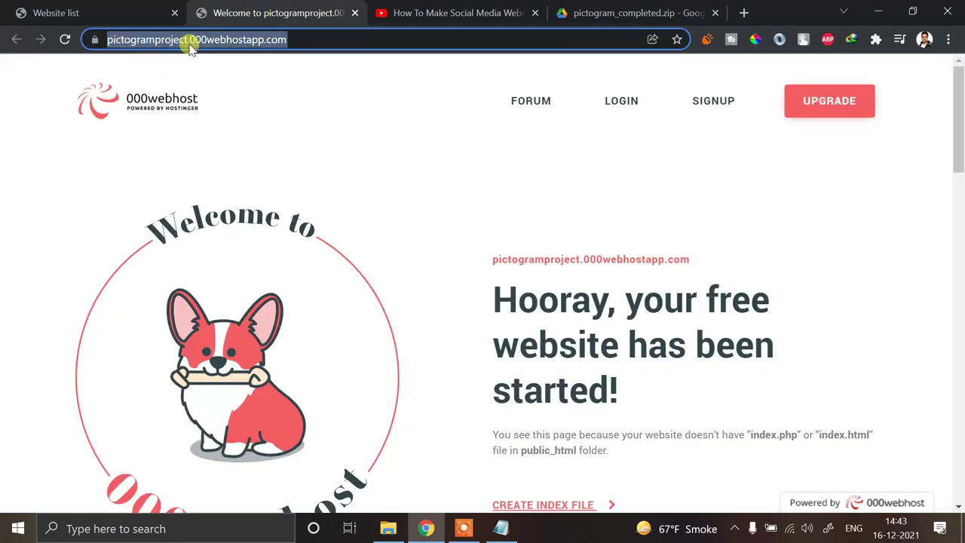
{"action": "left_click", "coordinate": [264, 66]}
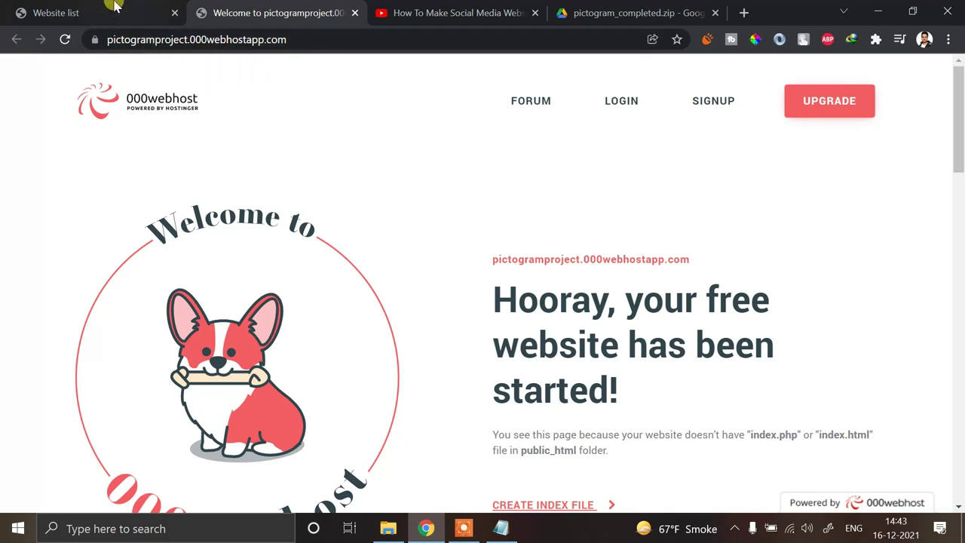
Return to the website list, manage pictogramproject and open its general website settings.
{"action": "left_click", "coordinate": [86, 6]}
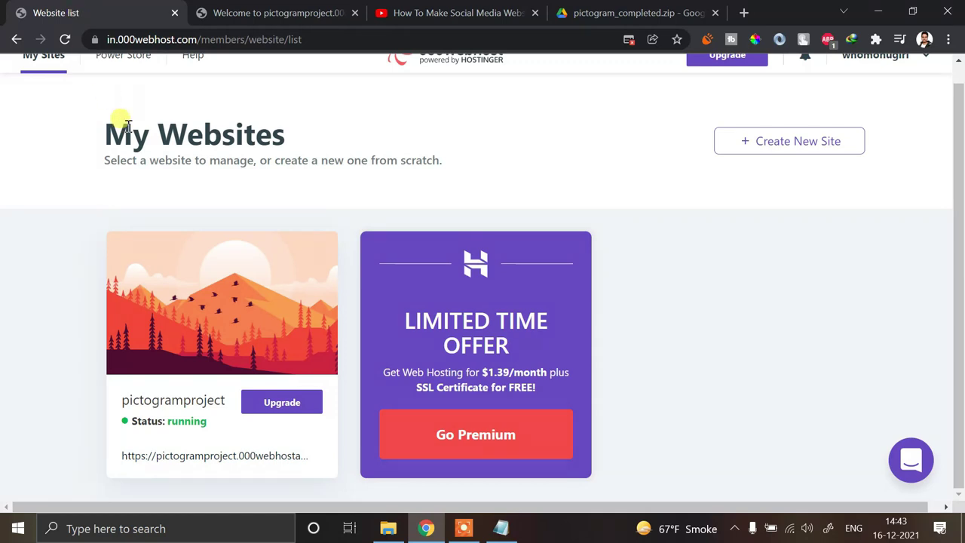
{"action": "mouse_move", "coordinate": [219, 321]}
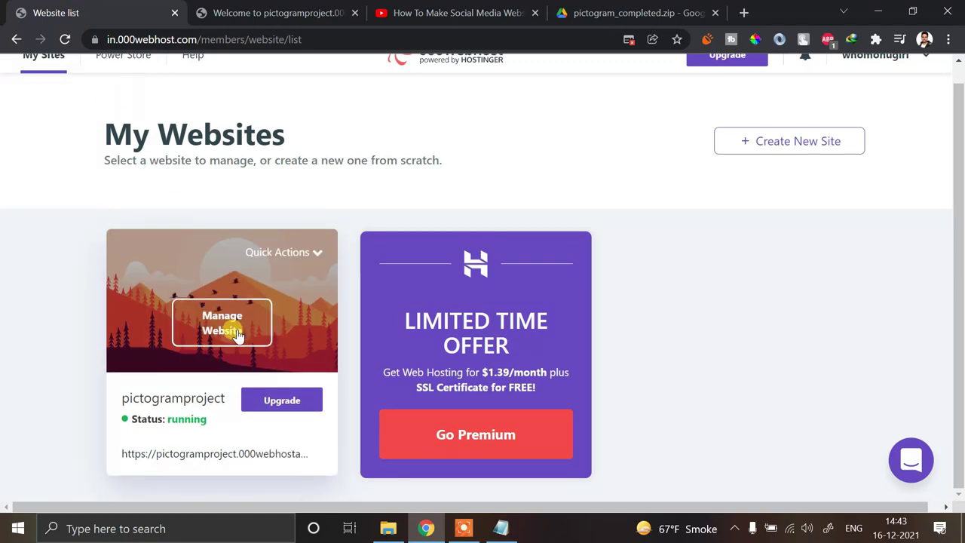
{"action": "left_click", "coordinate": [238, 335]}
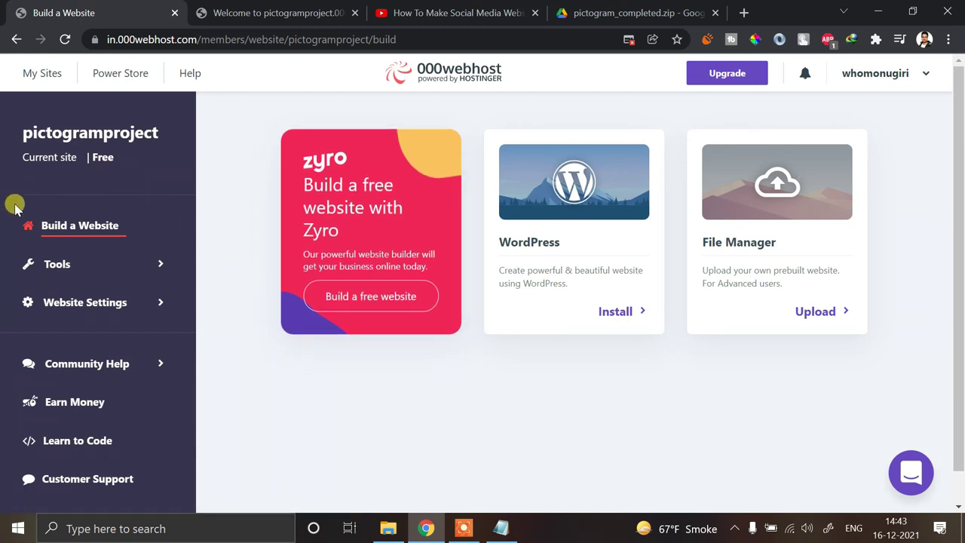
{"action": "left_click", "coordinate": [94, 302]}
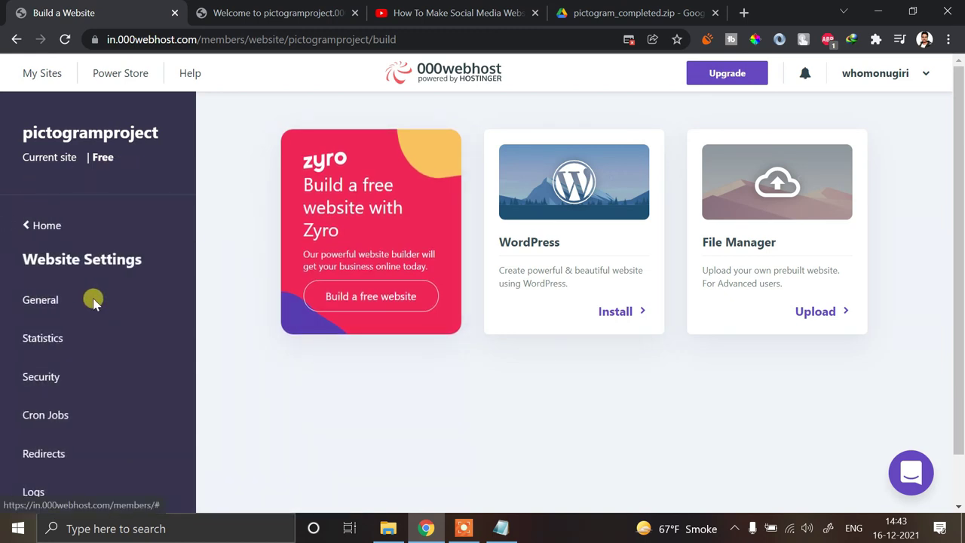
{"action": "left_click", "coordinate": [38, 302]}
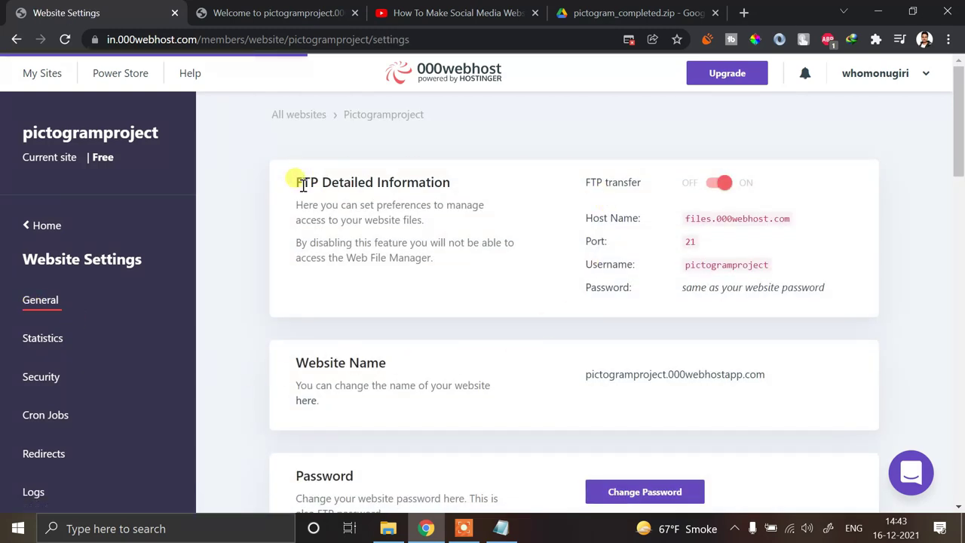
Examine the FTP Detailed Information section and check the saved website password in Notepad.
{"action": "left_click_drag", "start_coordinate": [296, 183], "coordinate": [431, 181]}
{"action": "left_click", "coordinate": [482, 229]}
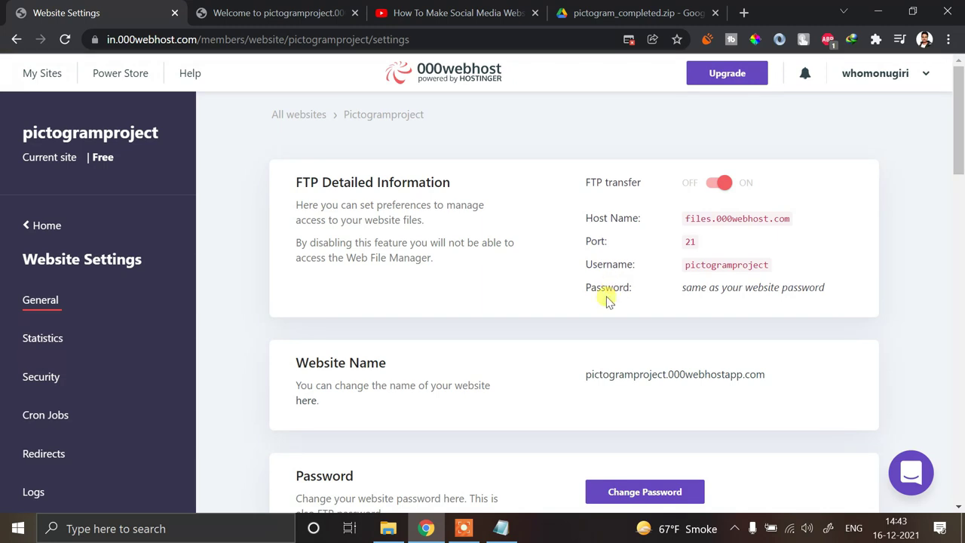
{"action": "left_click", "coordinate": [500, 528]}
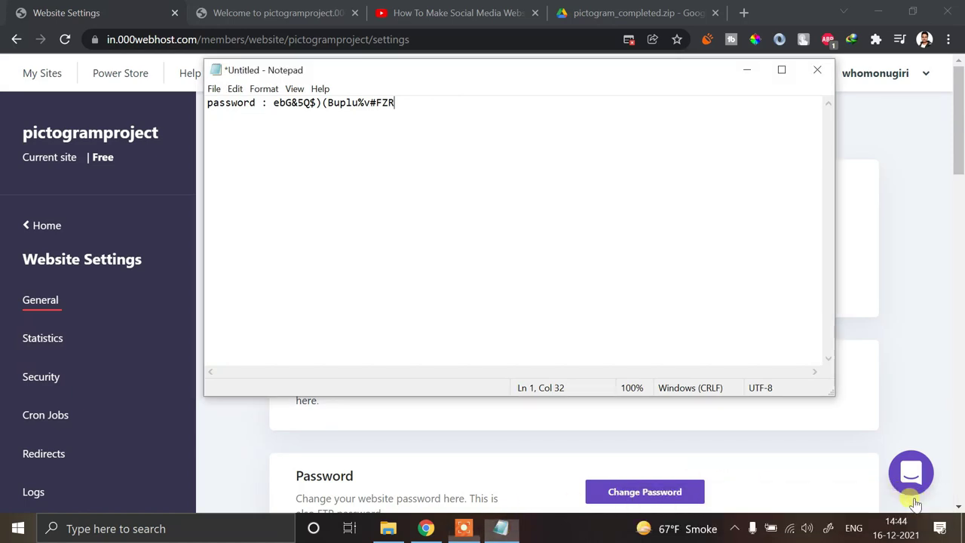
{"action": "key", "text": "alt+Tab"}
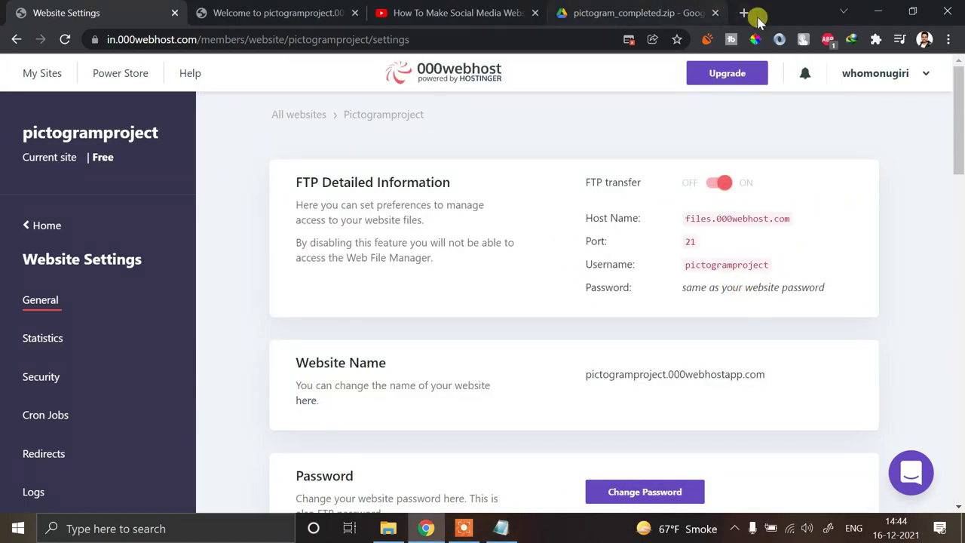
Launch FileZilla Client from the desktop and close its update notice without installing the new version.
{"action": "left_click", "coordinate": [963, 531]}
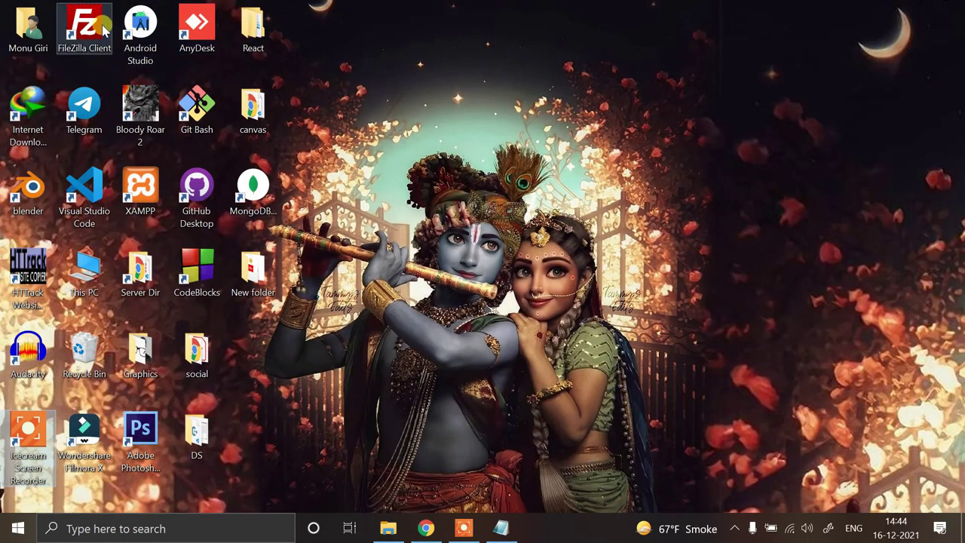
{"action": "left_click", "coordinate": [79, 37]}
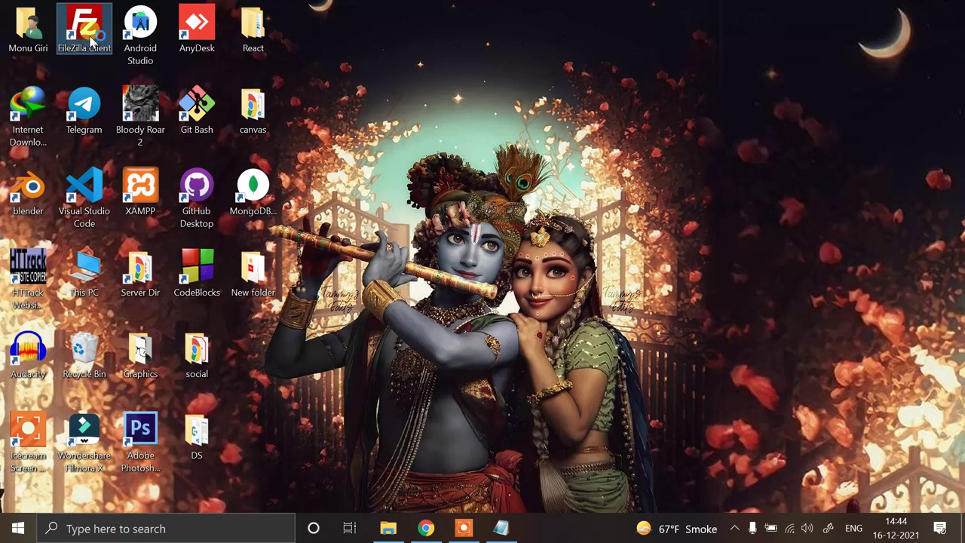
{"action": "double_click", "coordinate": [89, 38]}
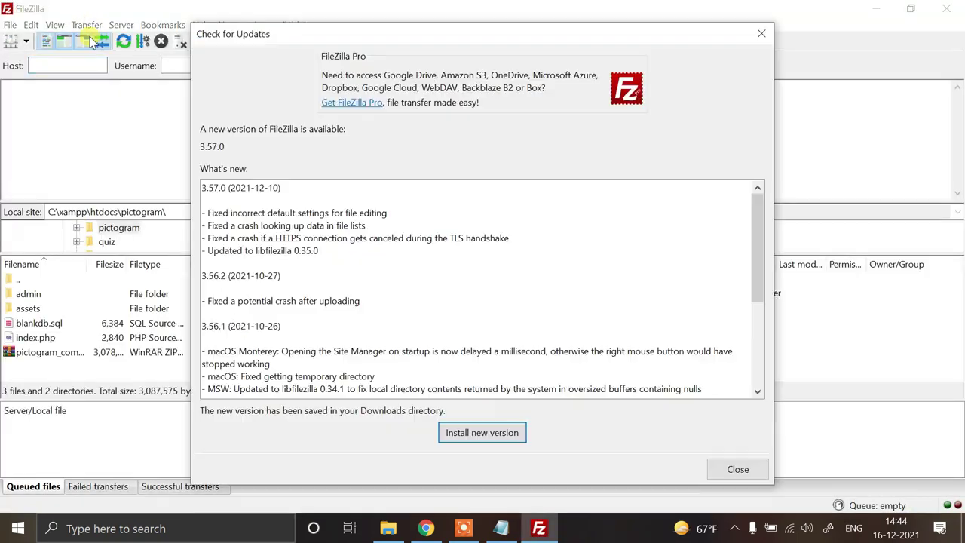
{"action": "left_click", "coordinate": [760, 34]}
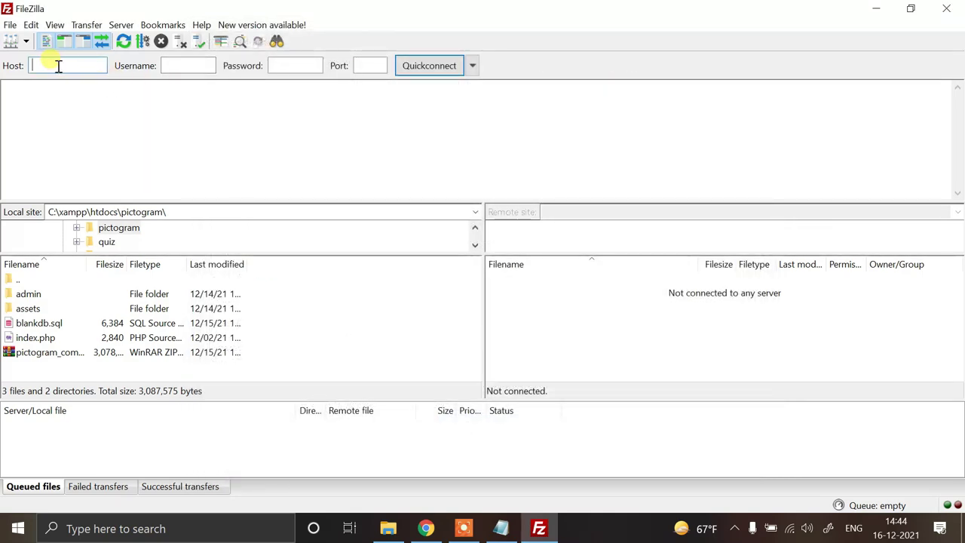
{"action": "left_click", "coordinate": [369, 65]}
Copy the FTP host name files.000webhost.com from the website settings in Chrome into FileZilla's Host field.
{"action": "key", "text": "alt+Tab"}
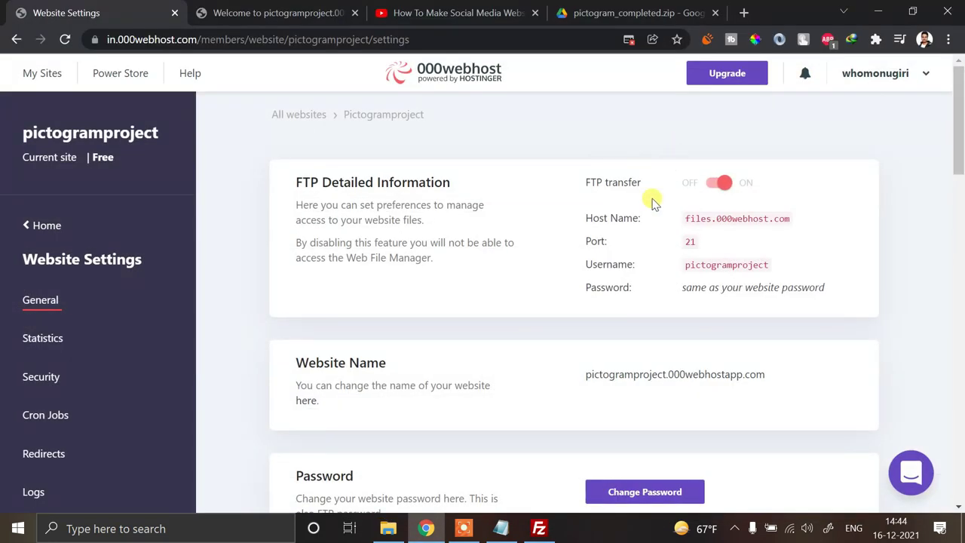
{"action": "triple_click", "coordinate": [745, 219]}
{"action": "key", "text": "ctrl+c"}
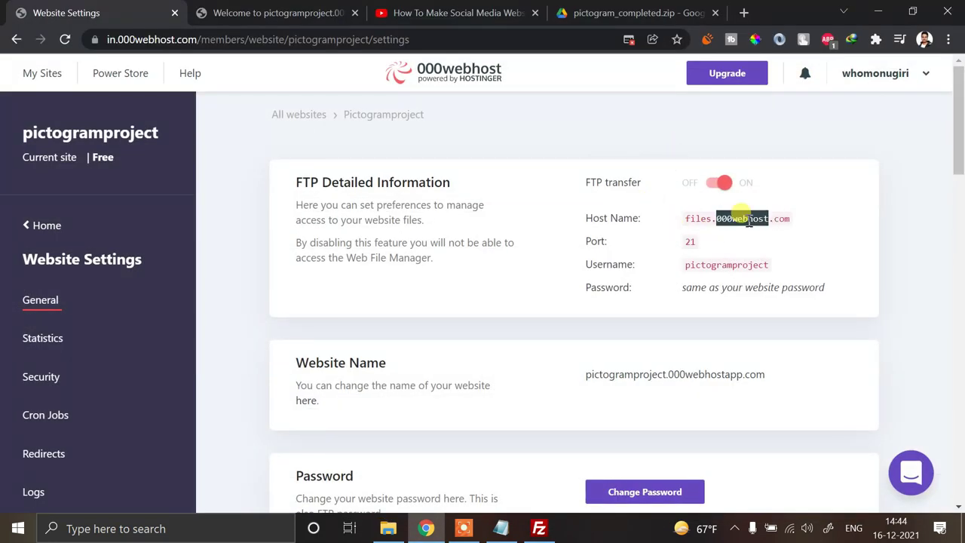
{"action": "key", "text": "alt+Tab"}
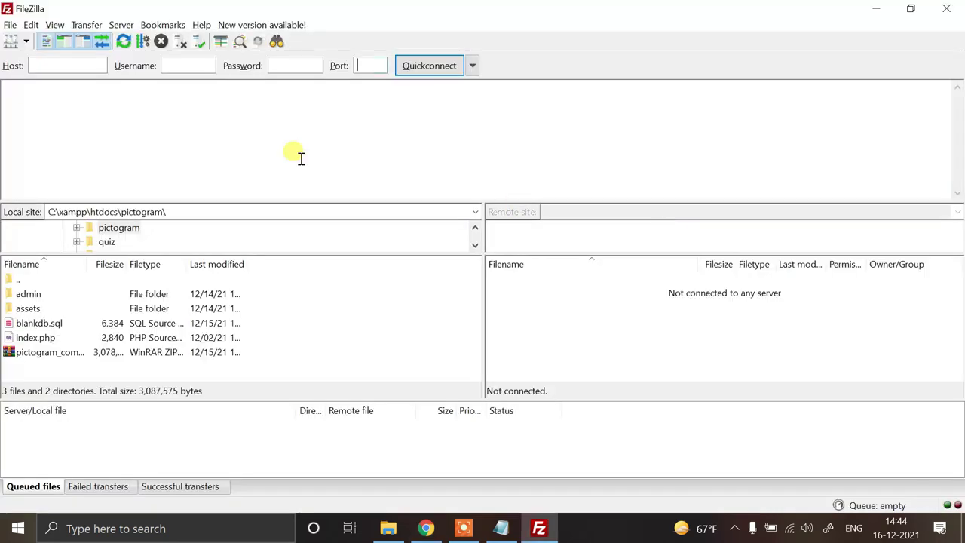
{"action": "left_click", "coordinate": [60, 68]}
{"action": "key", "text": "ctrl+v"}
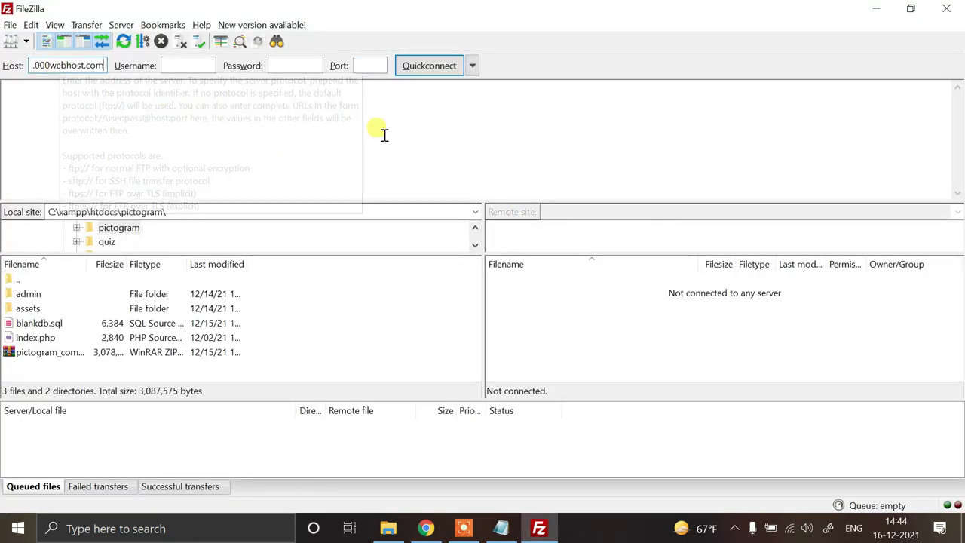
{"action": "key", "text": "alt+Tab"}
{"action": "double_click", "coordinate": [697, 264]}
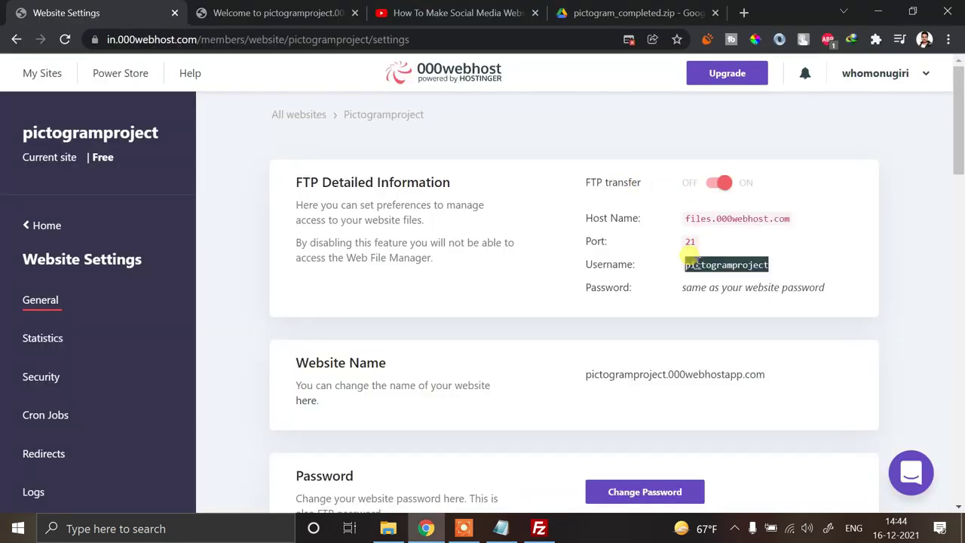
{"action": "key", "text": "alt+Tab"}
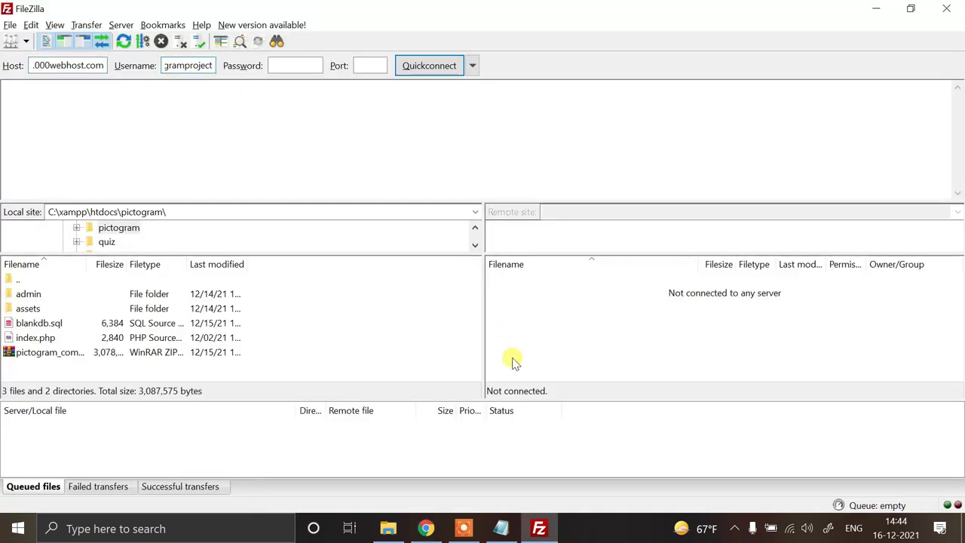
Copy the website password from the Notepad note into FileZilla's Password field.
{"action": "left_click", "coordinate": [504, 528]}
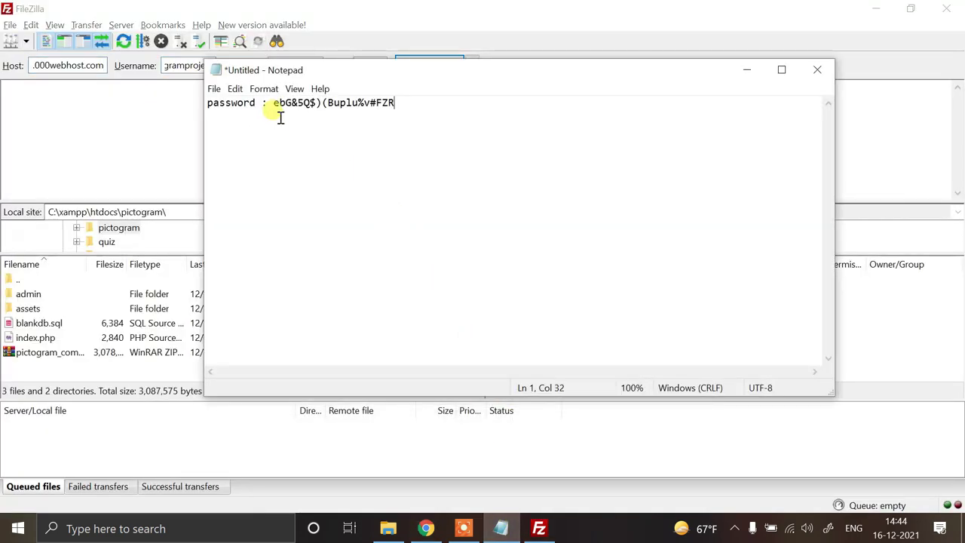
{"action": "left_click_drag", "start_coordinate": [275, 104], "coordinate": [426, 103]}
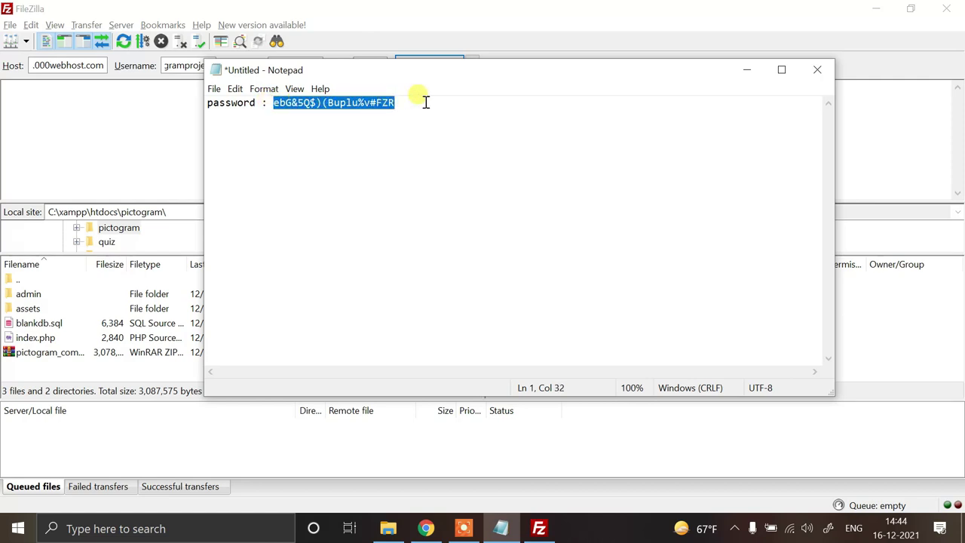
{"action": "left_click", "coordinate": [92, 95]}
{"action": "key", "text": "ctrl+v"}
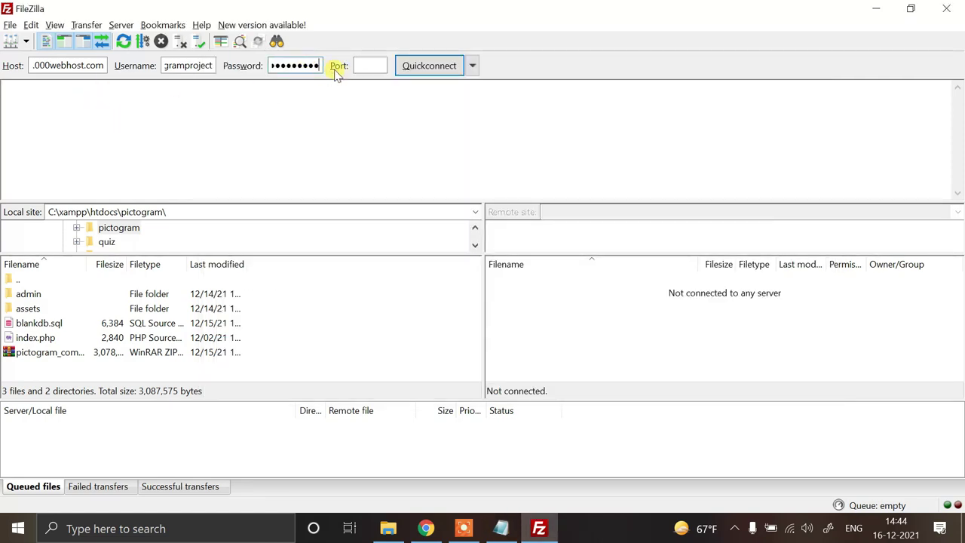
Set the FTP port to 21, connect to the server and open the remote public_html folder.
{"action": "key", "text": "alt+Tab"}
{"action": "key", "text": "alt+Tab"}
{"action": "left_click", "coordinate": [372, 65]}
{"action": "type", "text": "21"}
{"action": "left_click", "coordinate": [428, 69]}
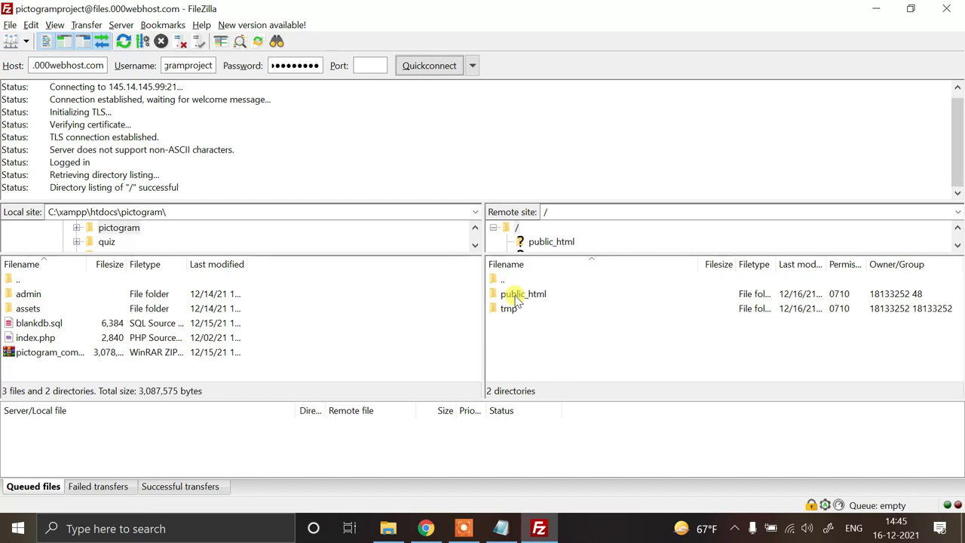
{"action": "double_click", "coordinate": [524, 295]}
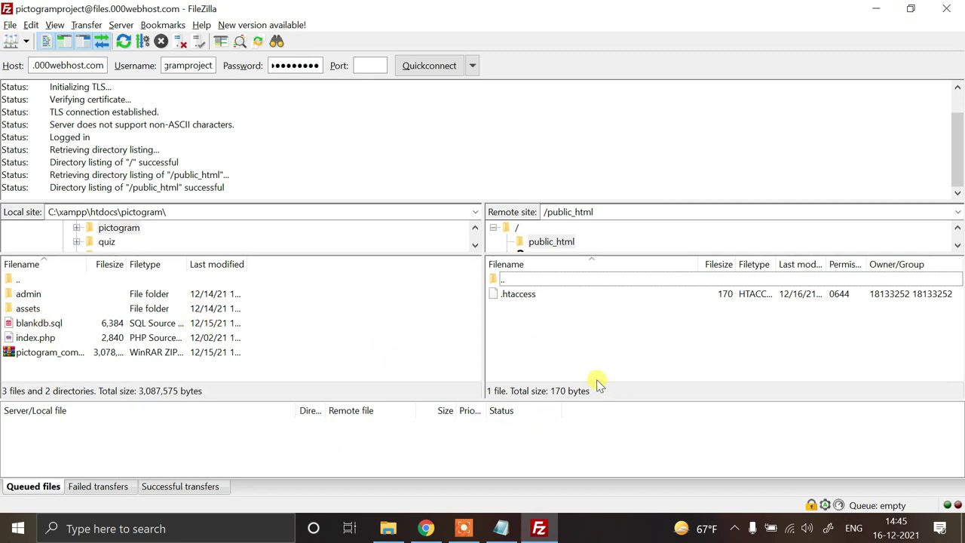
Look over the admin, assets, blankdb.sql and index.php entries in the local pictogram folder.
{"action": "left_click_drag", "start_coordinate": [304, 253], "coordinate": [304, 266]}
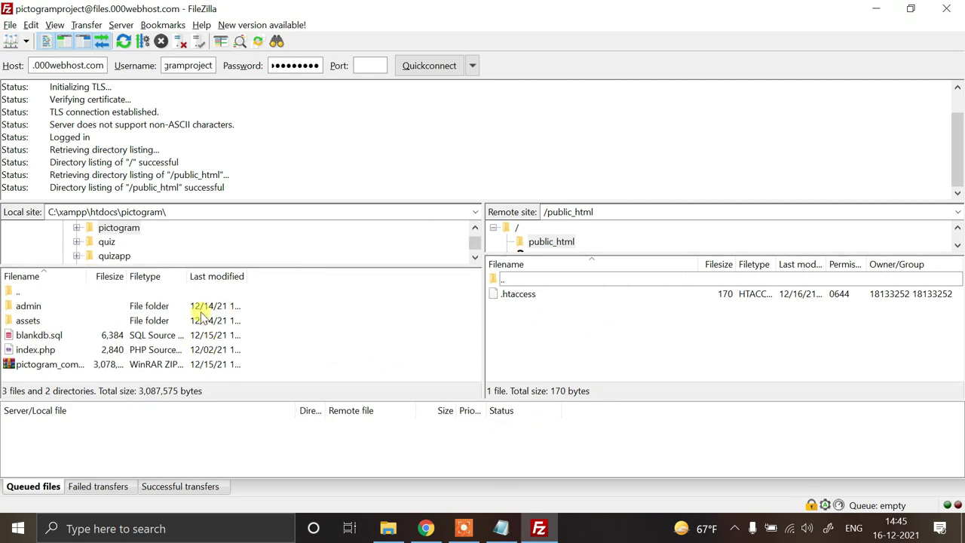
{"action": "left_click", "coordinate": [24, 307]}
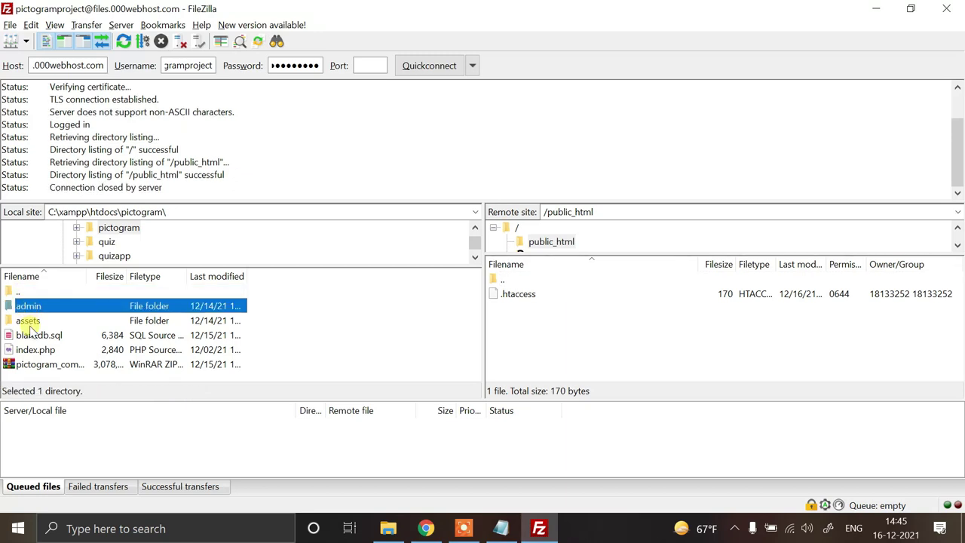
{"action": "left_click", "coordinate": [34, 337]}
{"action": "left_click", "coordinate": [34, 353]}
{"action": "left_click", "coordinate": [32, 334]}
{"action": "left_click", "coordinate": [30, 321]}
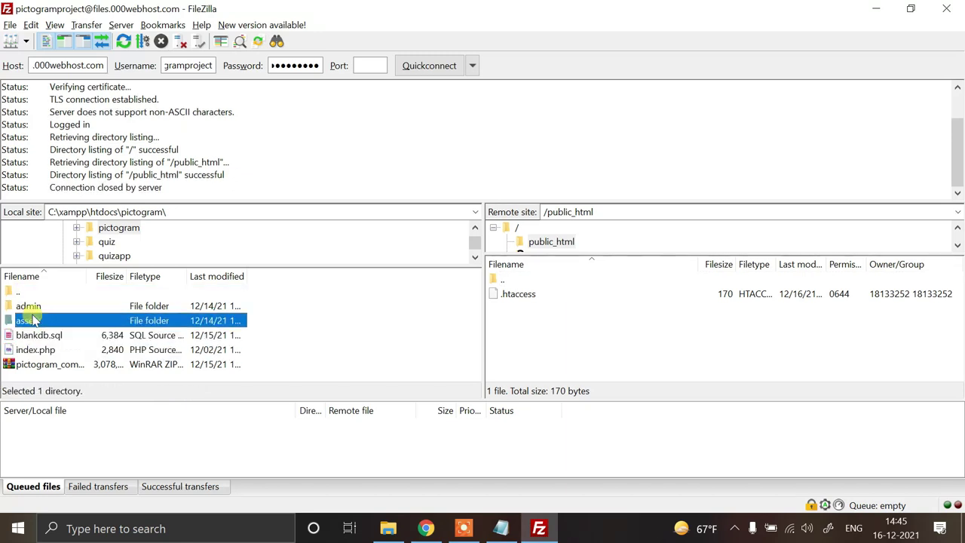
{"action": "left_click", "coordinate": [29, 306]}
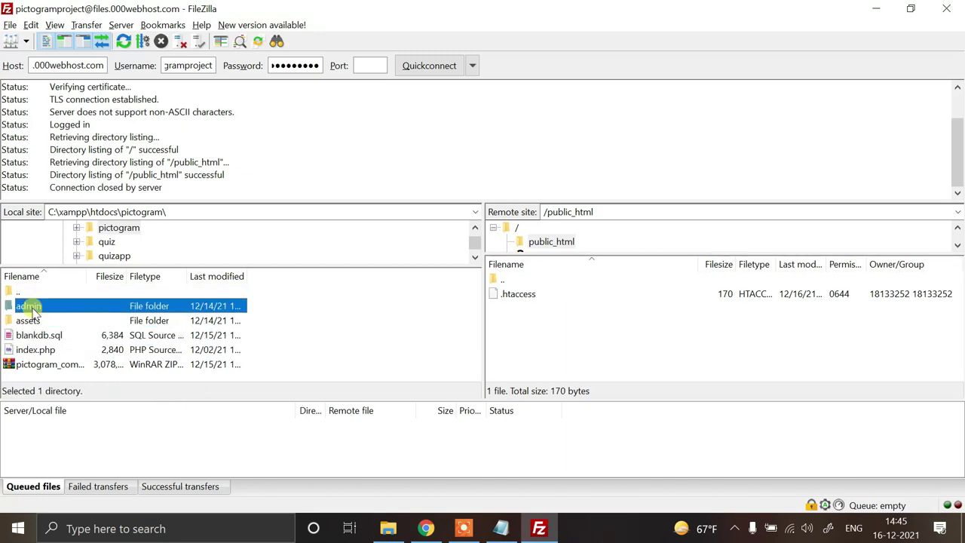
Change the local site path to the C:\ root.
{"action": "left_click", "coordinate": [63, 212]}
{"action": "left_click", "coordinate": [243, 214]}
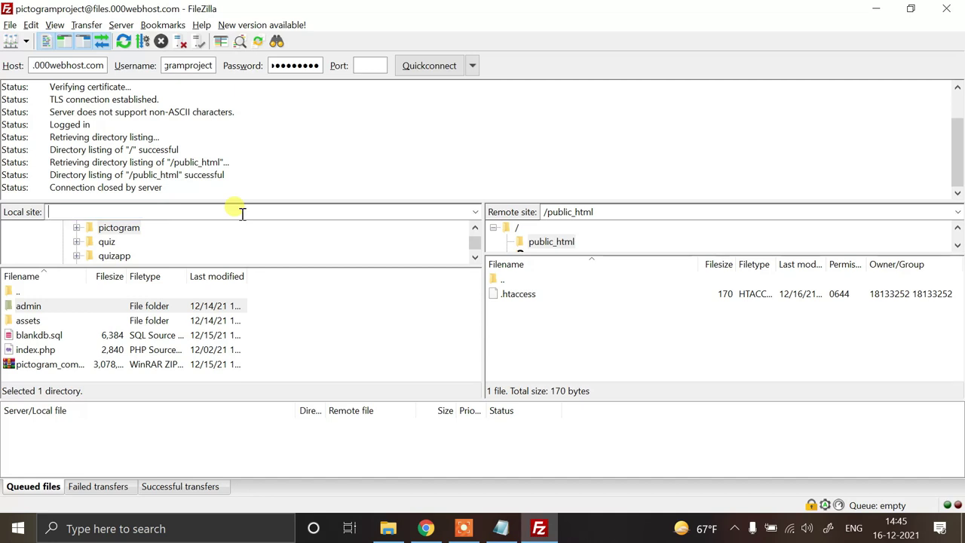
{"action": "left_click_drag", "start_coordinate": [242, 214], "coordinate": [59, 213]}
{"action": "key", "text": "BackSpace"}
{"action": "key", "text": "Return"}
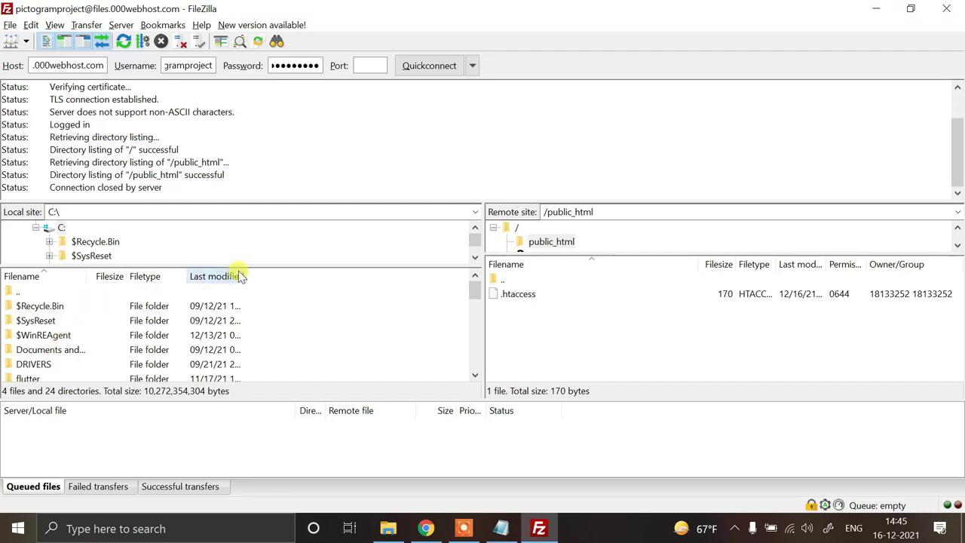
Browse the local folder tree through Users and the personal user folder to open Downloads.
{"action": "left_click_drag", "start_coordinate": [275, 271], "coordinate": [261, 351]}
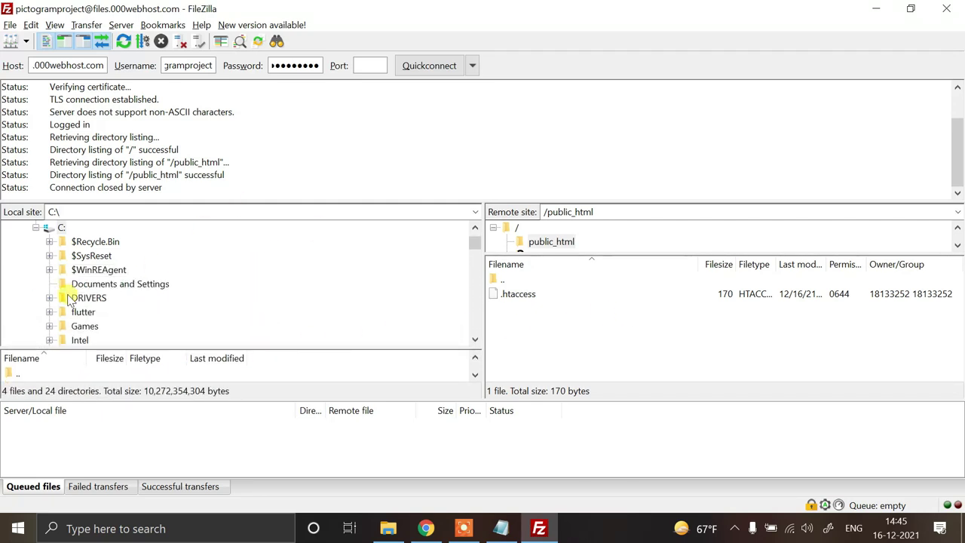
{"action": "scroll", "coordinate": [75, 310], "scroll_direction": "down", "scroll_amount": 7}
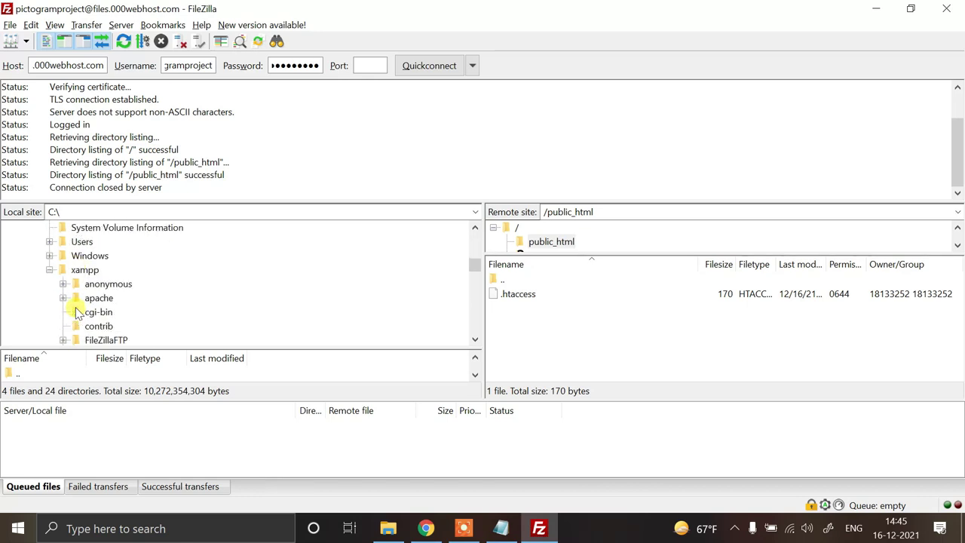
{"action": "scroll", "coordinate": [76, 312], "scroll_direction": "up", "scroll_amount": 1}
{"action": "left_click", "coordinate": [81, 283]}
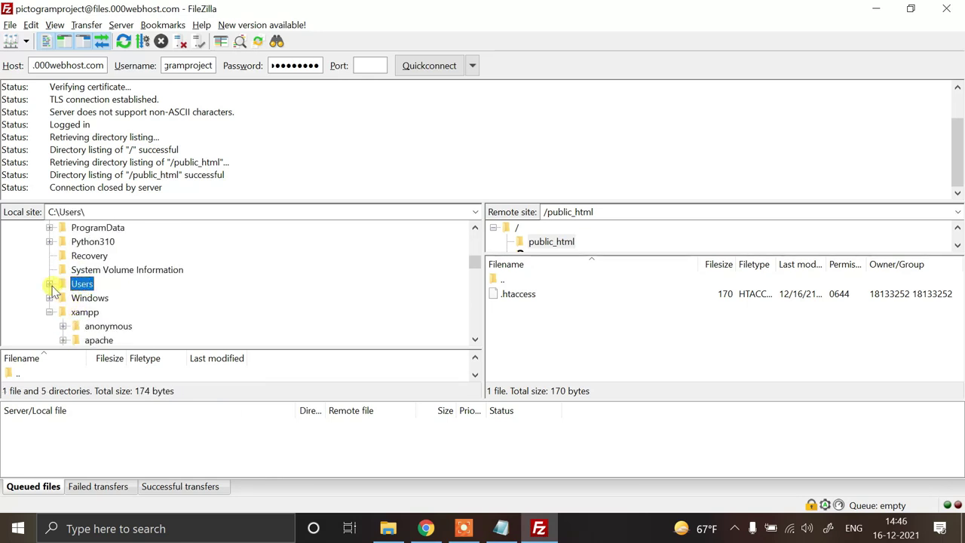
{"action": "left_click", "coordinate": [50, 284]}
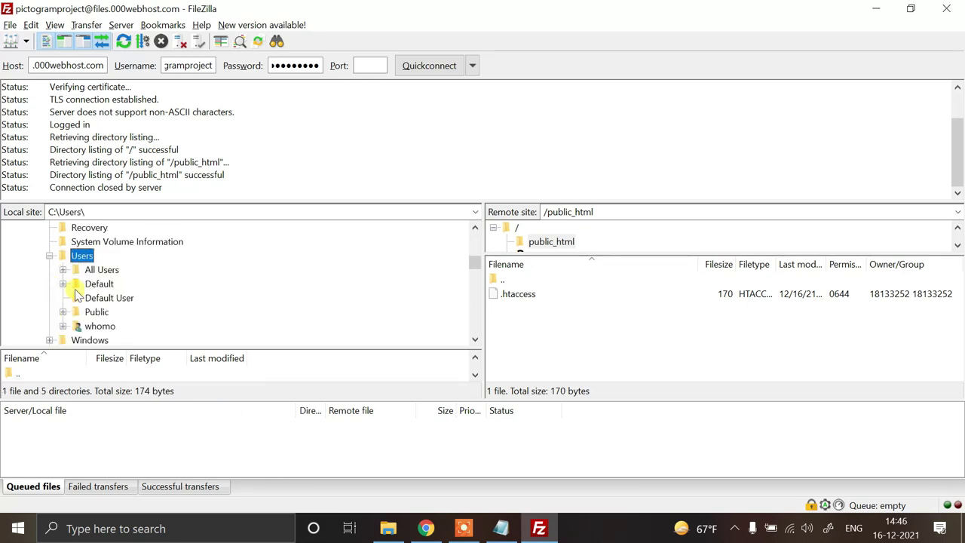
{"action": "left_click", "coordinate": [64, 327]}
{"action": "scroll", "coordinate": [131, 321], "scroll_direction": "down", "scroll_amount": 5}
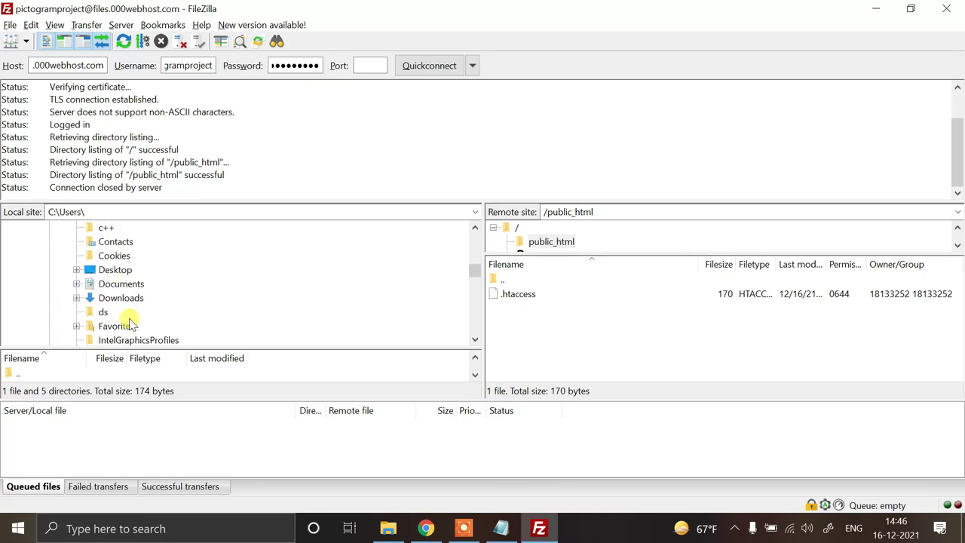
{"action": "left_click", "coordinate": [121, 299]}
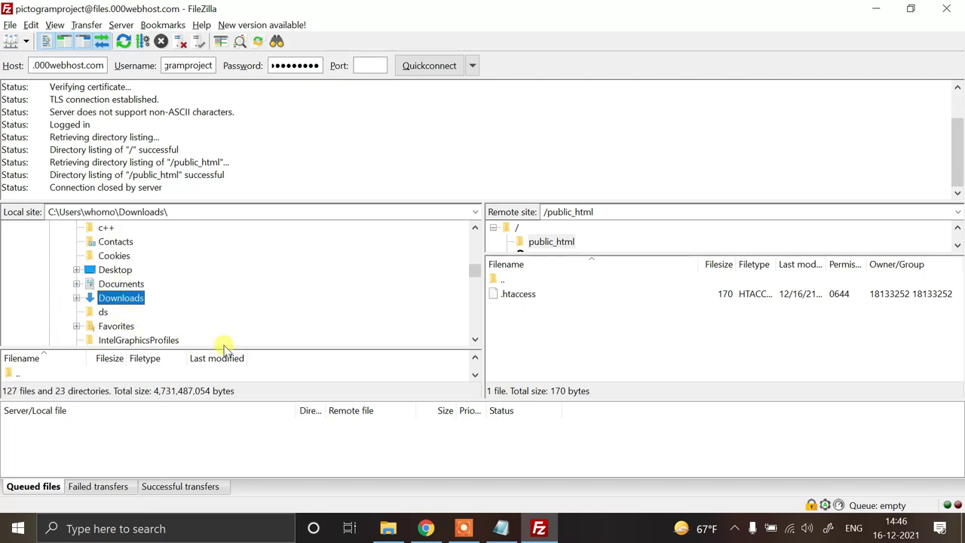
Open the pictogram_completed folder inside the Compressed folder of the local Downloads directory.
{"action": "left_click_drag", "start_coordinate": [224, 352], "coordinate": [237, 243]}
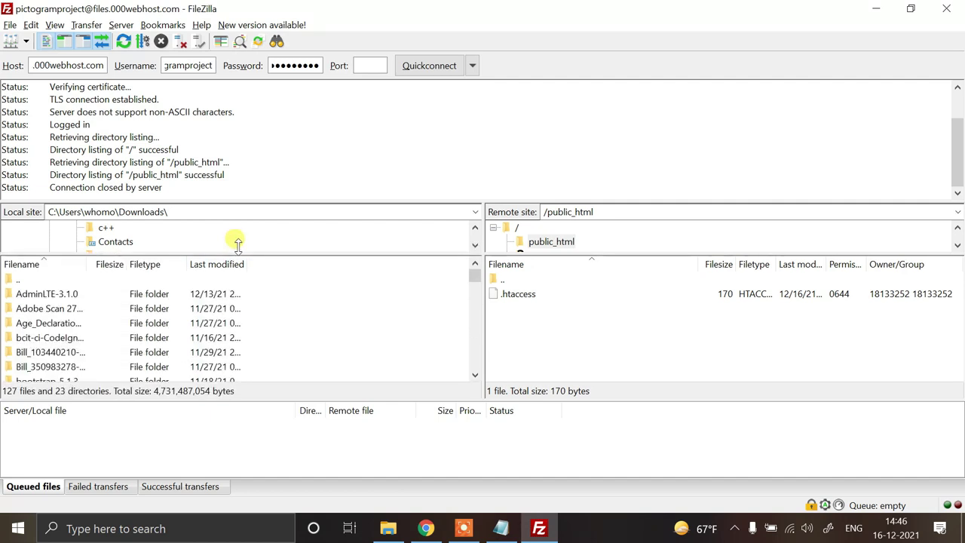
{"action": "scroll", "coordinate": [95, 327], "scroll_direction": "down", "scroll_amount": 2}
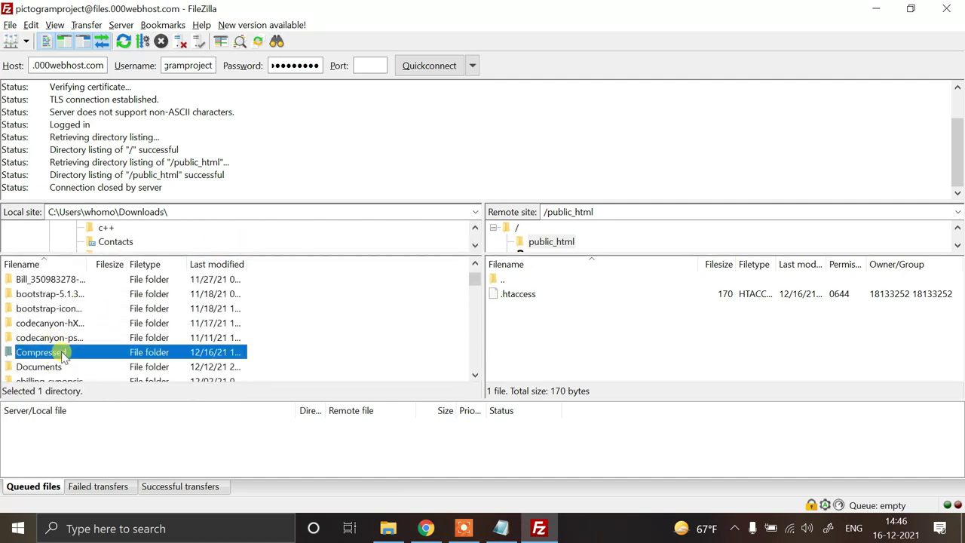
{"action": "double_click", "coordinate": [42, 353]}
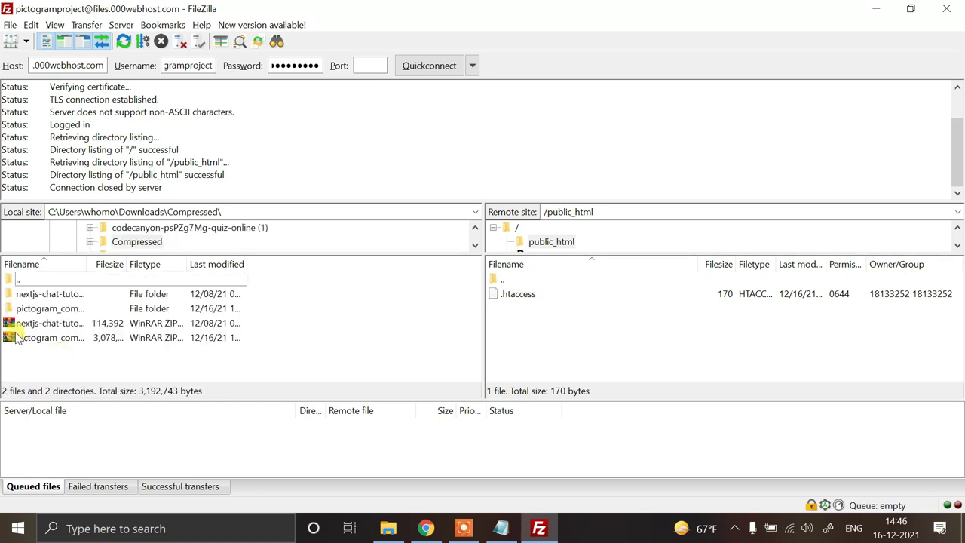
{"action": "left_click", "coordinate": [47, 309]}
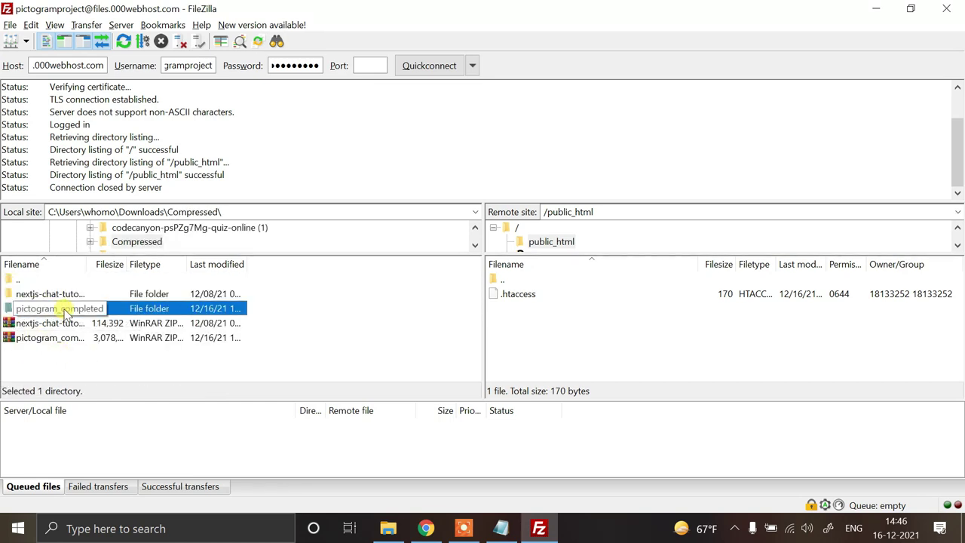
{"action": "double_click", "coordinate": [64, 310]}
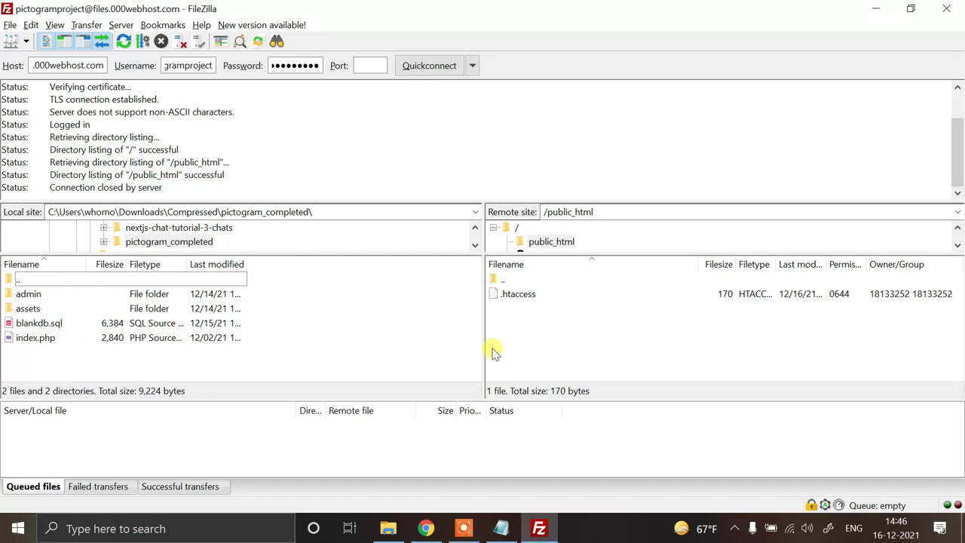
Upload the admin and assets folders and index.php to public_html, overwriting target files that already exist.
{"action": "left_click", "coordinate": [38, 340]}
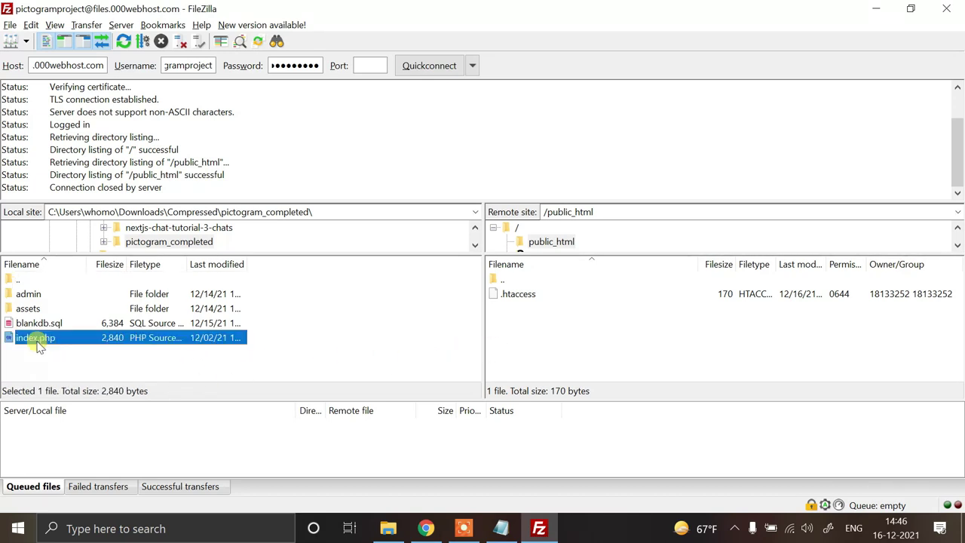
{"action": "left_click", "coordinate": [30, 310], "text": "ctrl"}
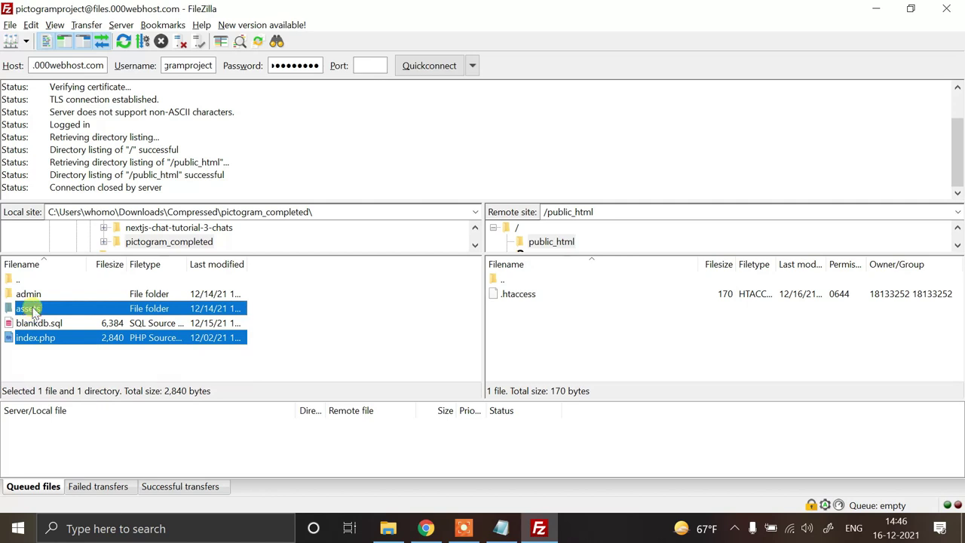
{"action": "left_click", "coordinate": [34, 297], "text": "ctrl"}
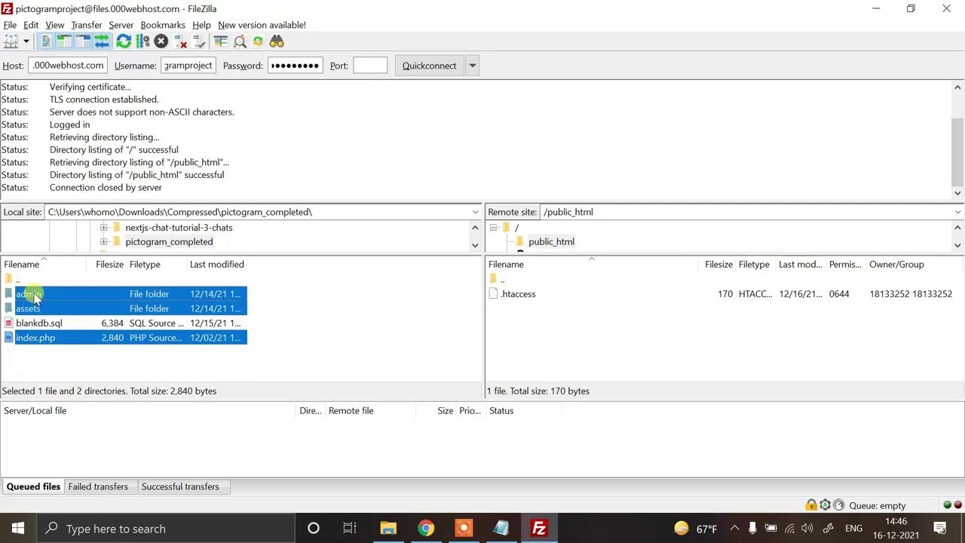
{"action": "left_click_drag", "start_coordinate": [26, 305], "coordinate": [561, 330]}
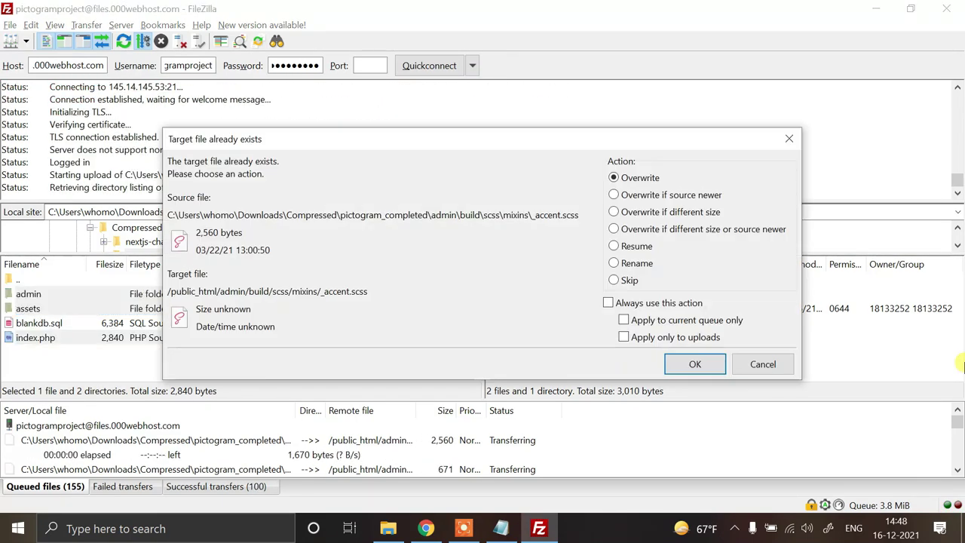
{"action": "left_click", "coordinate": [695, 364]}
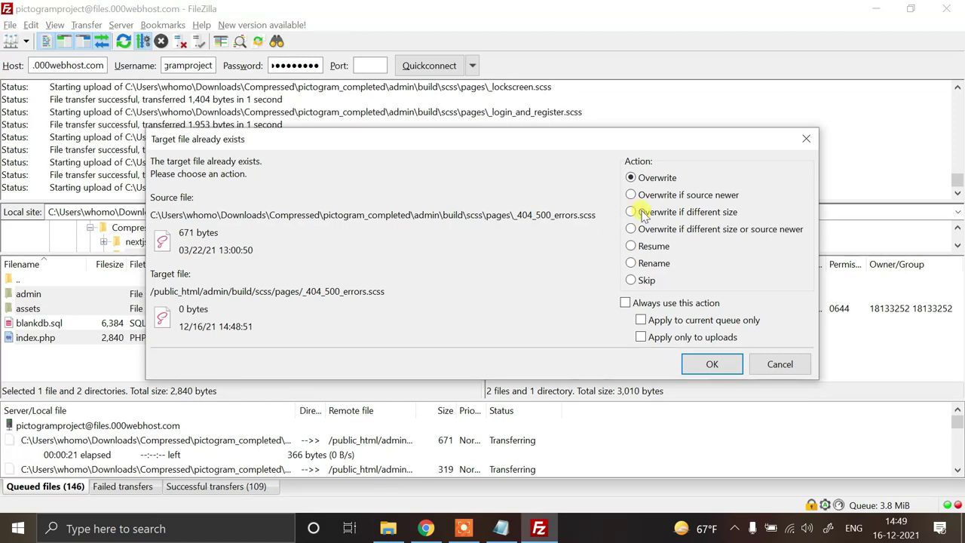
{"action": "left_click", "coordinate": [718, 362]}
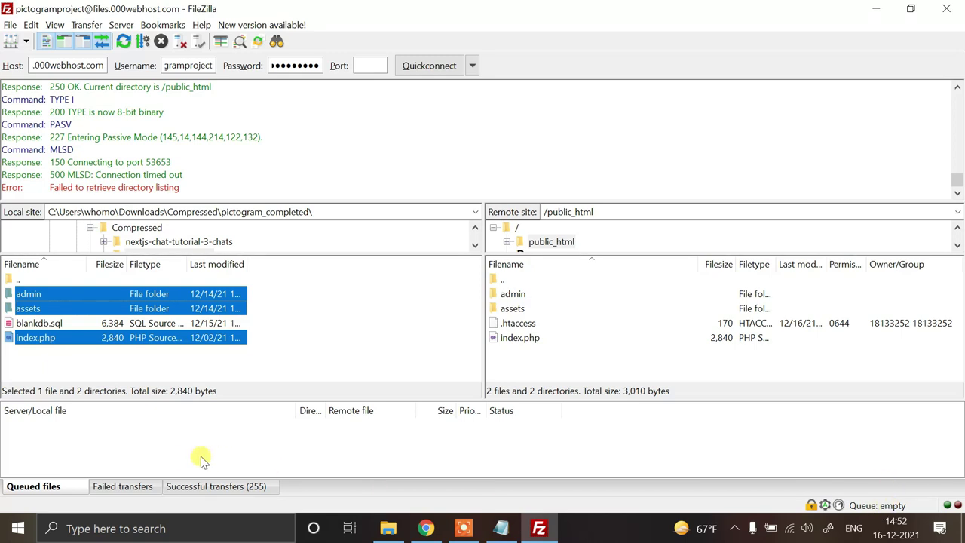
Review the successful, queued and failed transfer lists for the upload.
{"action": "left_click", "coordinate": [201, 487]}
{"action": "scroll", "coordinate": [278, 435], "scroll_direction": "down", "scroll_amount": 5}
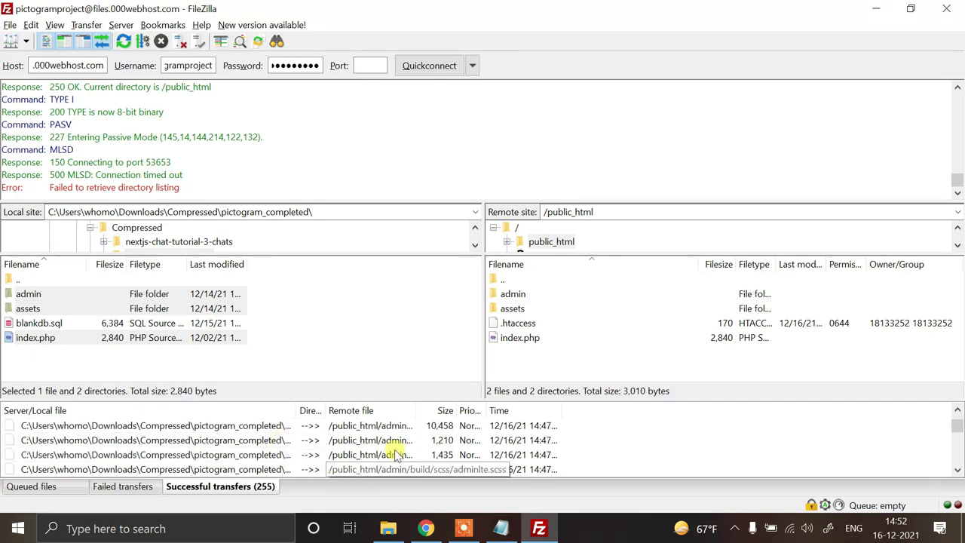
{"action": "left_click", "coordinate": [53, 487]}
{"action": "left_click", "coordinate": [125, 488]}
{"action": "left_click", "coordinate": [210, 489]}
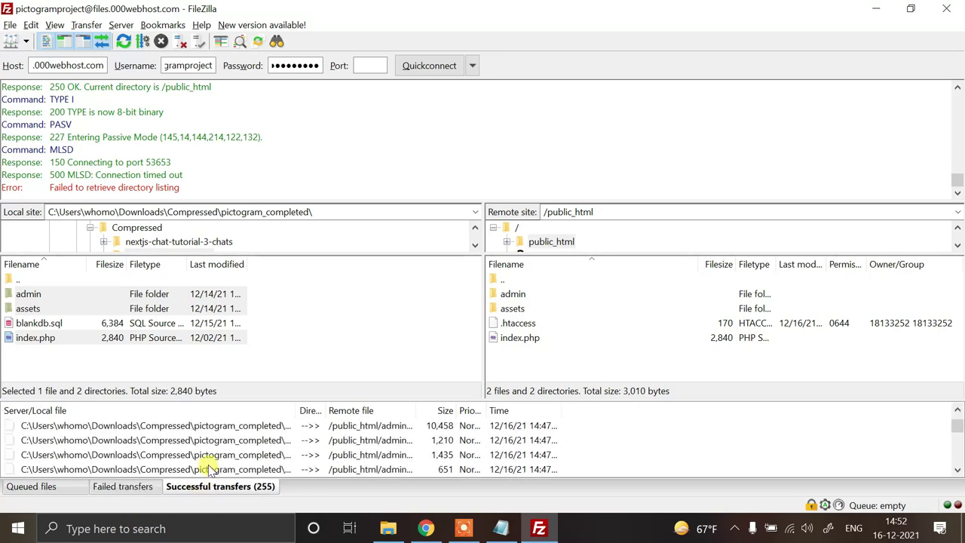
Switch to Chrome and reload pictogramproject.000webhostapp.com to check the uploaded site.
{"action": "left_click", "coordinate": [427, 527]}
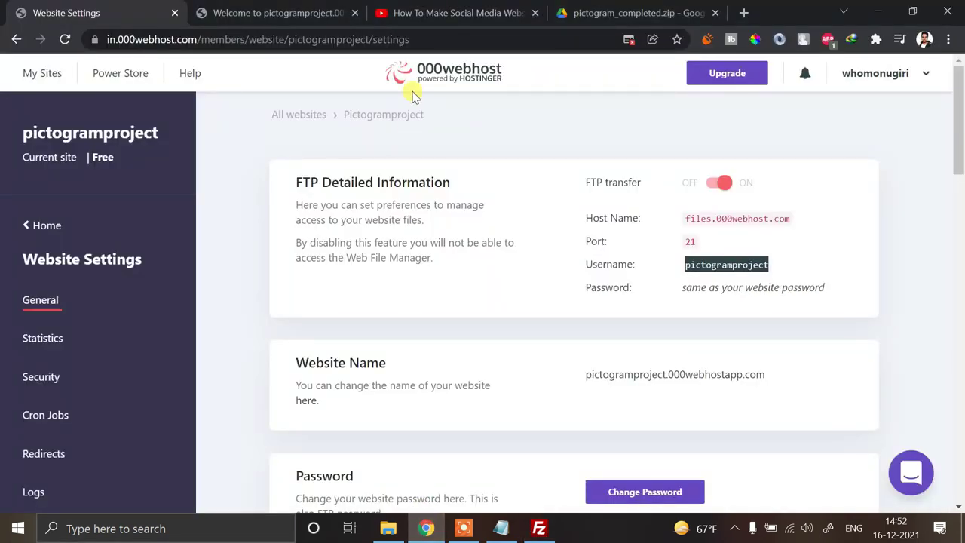
{"action": "left_click", "coordinate": [286, 14]}
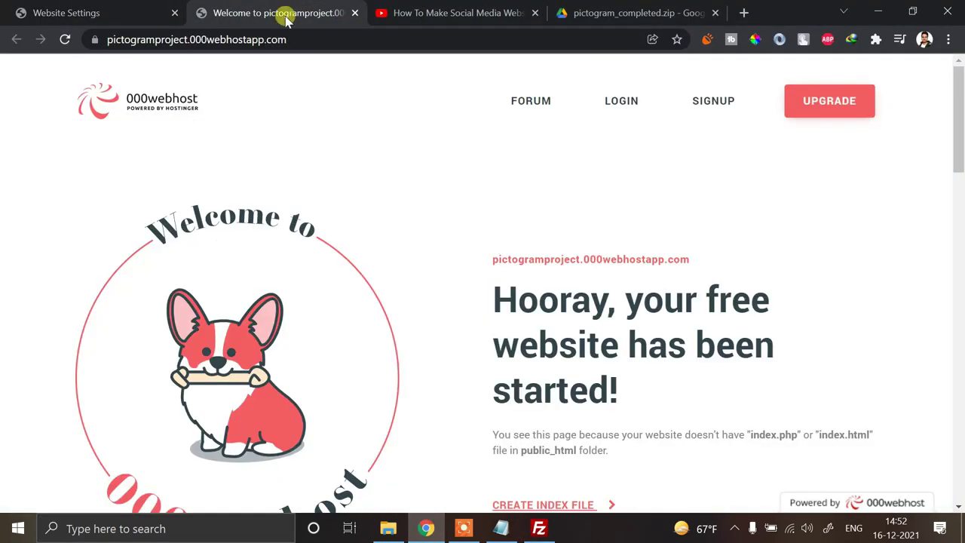
{"action": "left_click", "coordinate": [67, 42]}
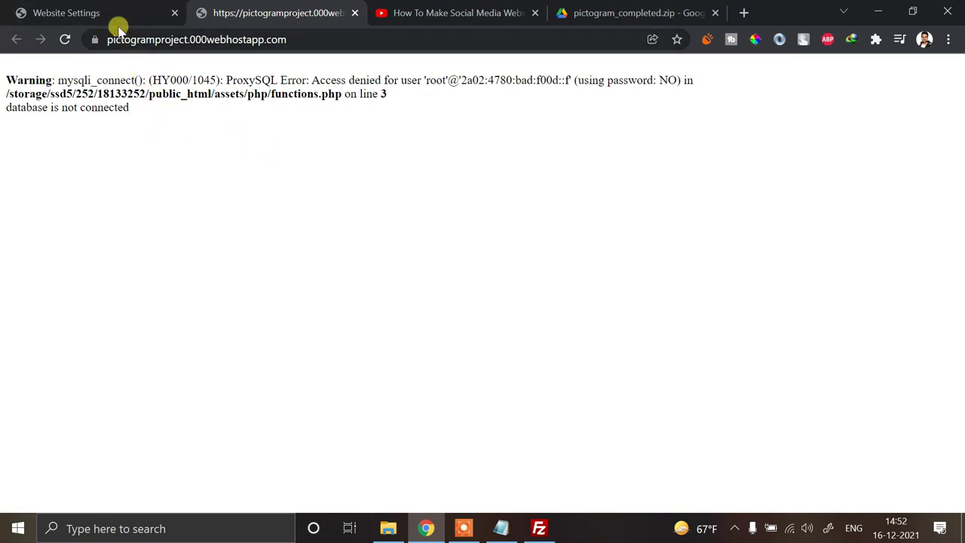
Open the Database Manager of the pictogramproject site in 000webhost.
{"action": "left_click", "coordinate": [13, 7]}
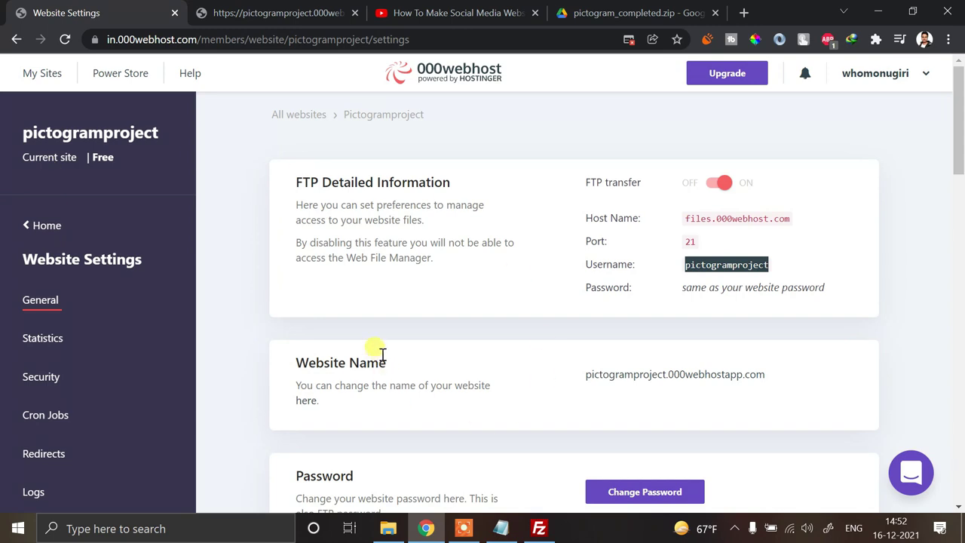
{"action": "left_click", "coordinate": [67, 223]}
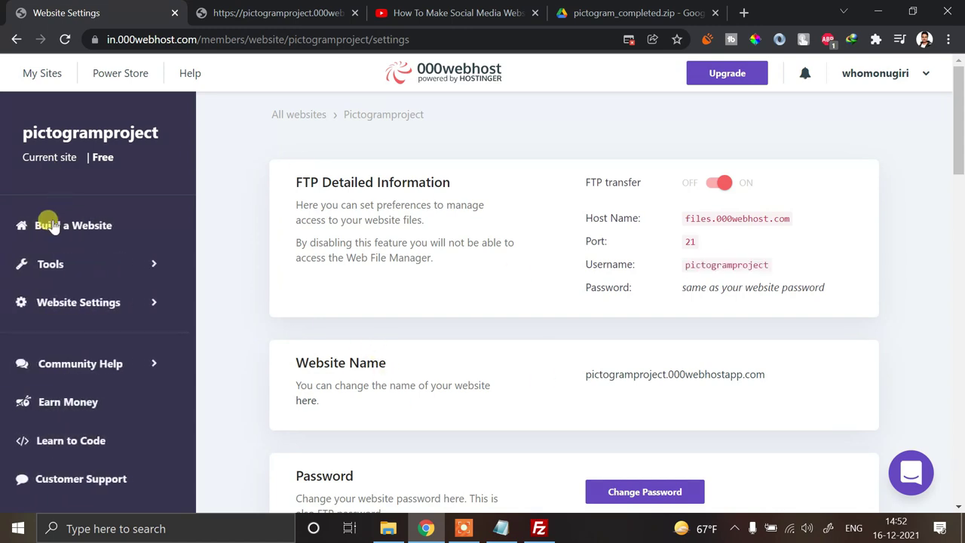
{"action": "left_click", "coordinate": [92, 268]}
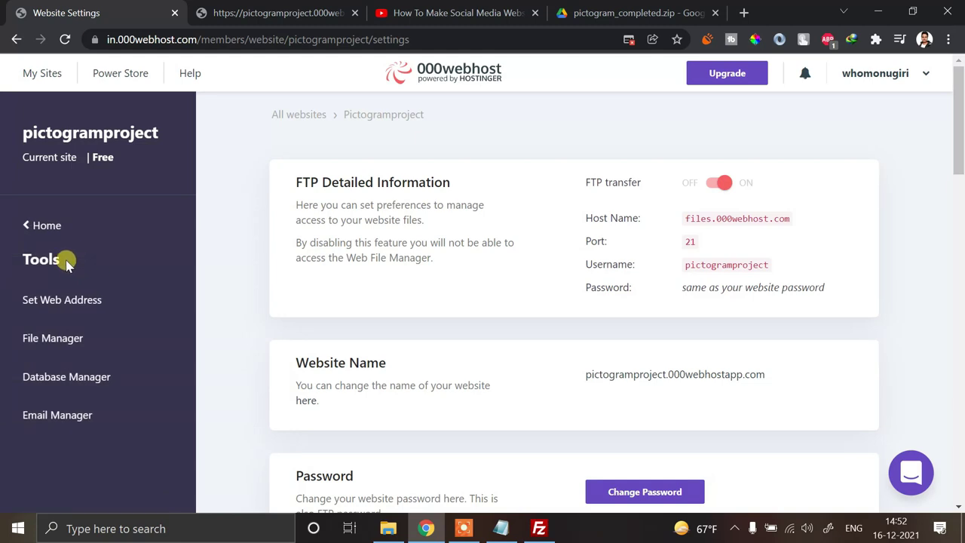
{"action": "left_click", "coordinate": [89, 385]}
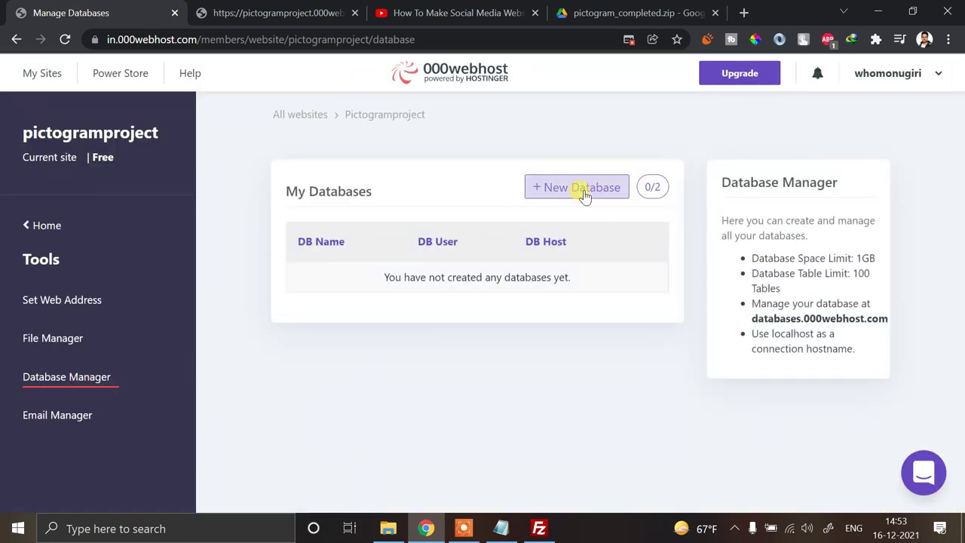
Start creating a new database and name it pictogram.
{"action": "left_click", "coordinate": [551, 189]}
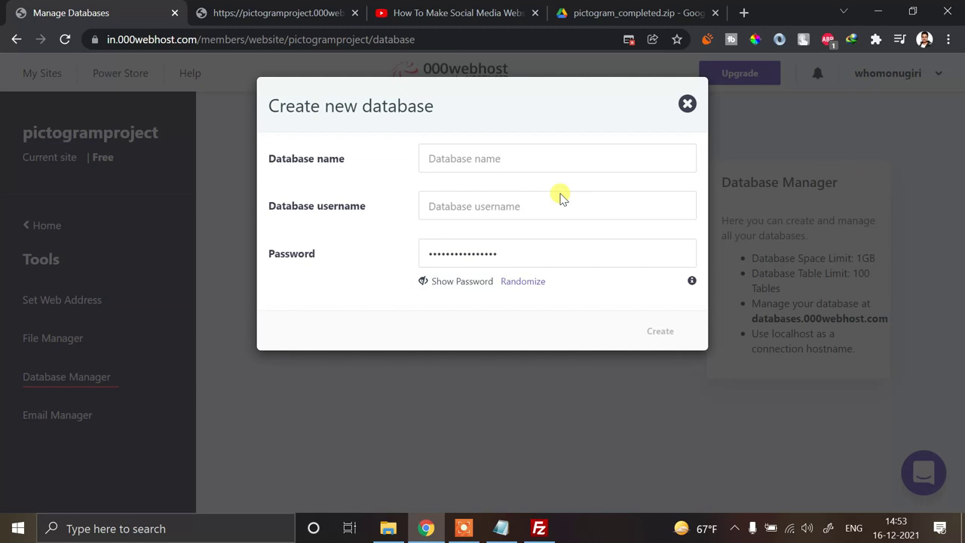
{"action": "left_click", "coordinate": [479, 160]}
{"action": "type", "text": "pictogram"}
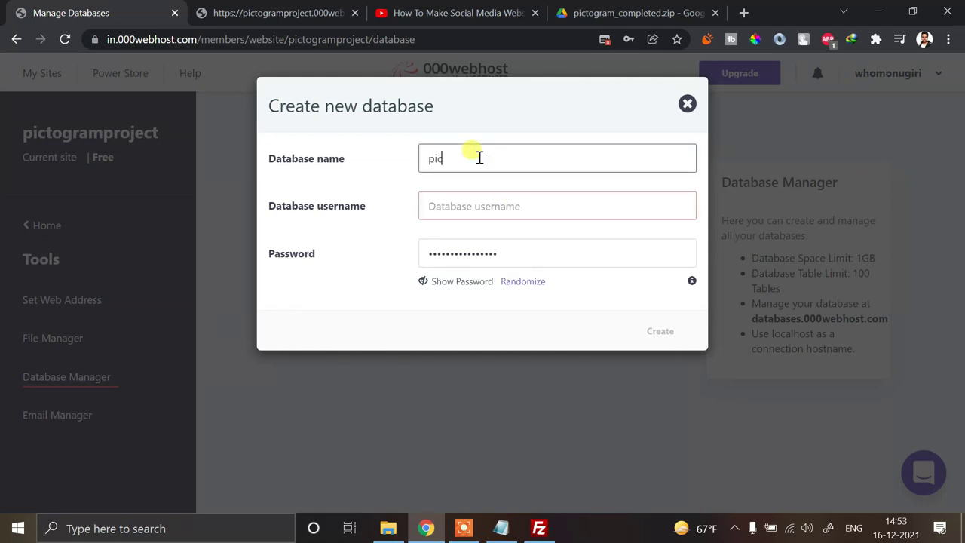
{"action": "left_click", "coordinate": [462, 198]}
{"action": "type", "text": "pi"}
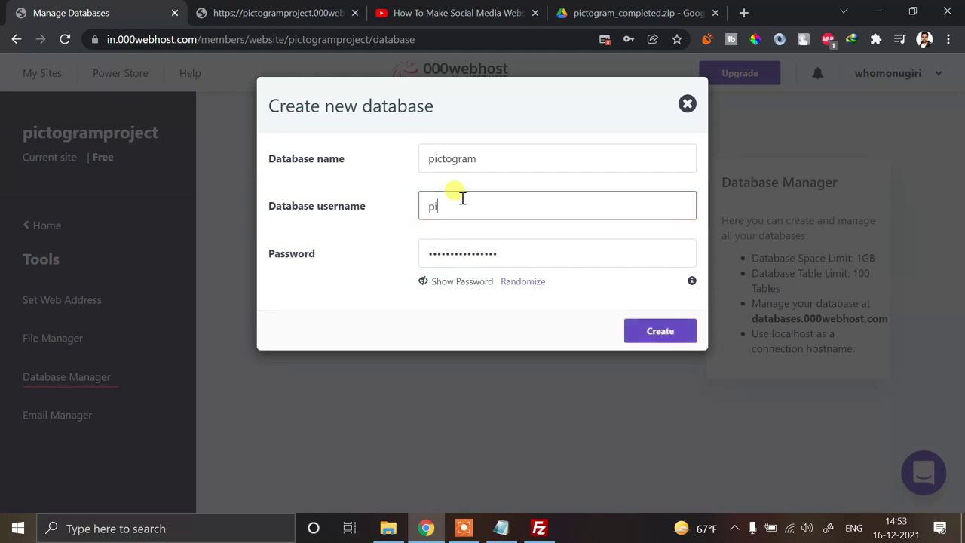
{"action": "type", "text": "ctogram"}
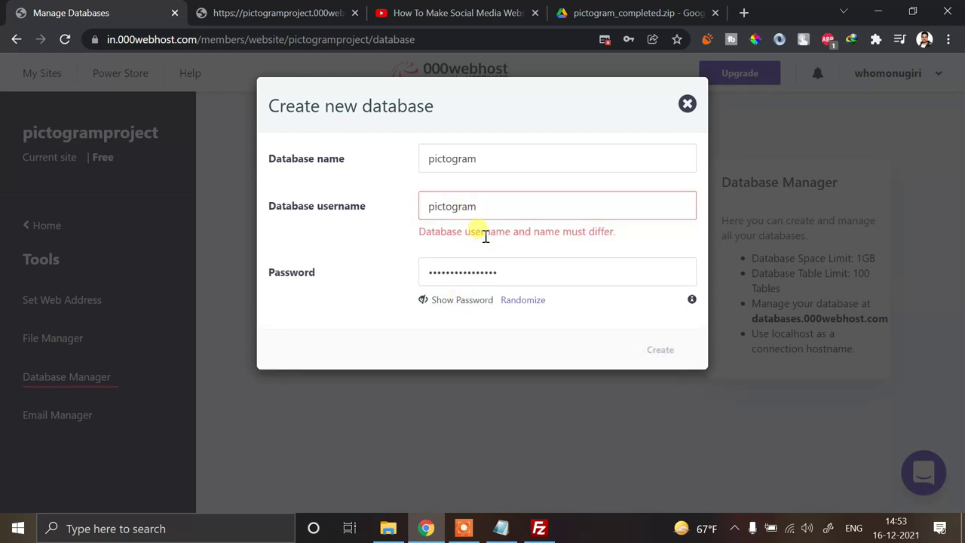
{"action": "double_click", "coordinate": [492, 212]}
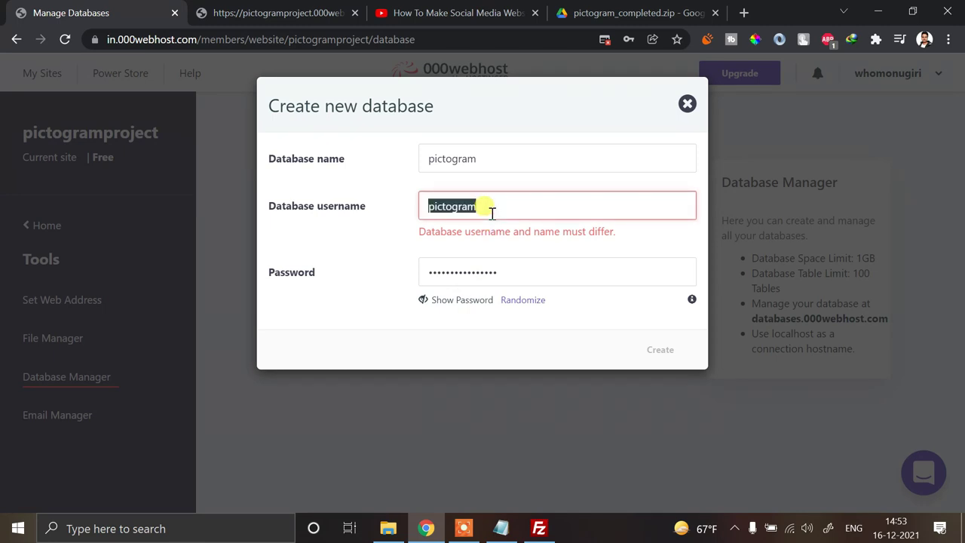
{"action": "key", "text": "BackSpace"}
{"action": "left_click", "coordinate": [490, 157]}
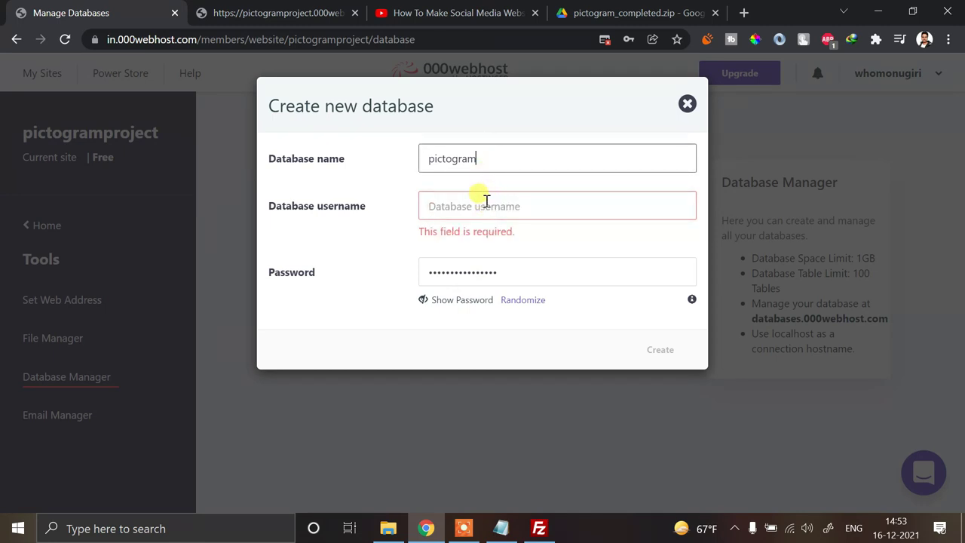
Set the database username to devninja and reveal the generated database password.
{"action": "left_click", "coordinate": [486, 202]}
{"action": "type", "text": "pic"}
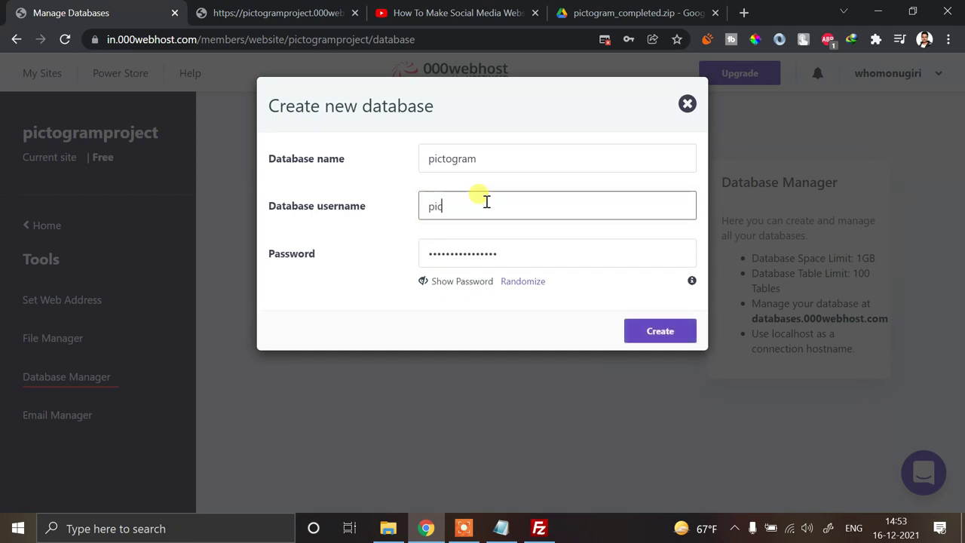
{"action": "type", "text": "togr"}
{"action": "key", "text": "BackSpace"}
{"action": "key", "text": "BackSpace"}
{"action": "key", "text": "BackSpace"}
{"action": "key", "text": "BackSpace"}
{"action": "key", "text": "BackSpace"}
{"action": "key", "text": "BackSpace"}
{"action": "key", "text": "BackSpace"}
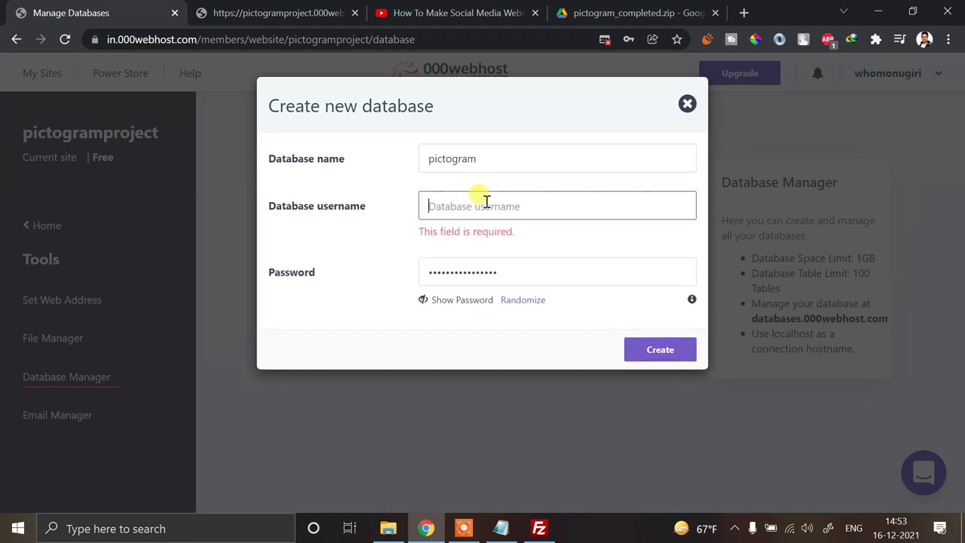
{"action": "type", "text": "devninja"}
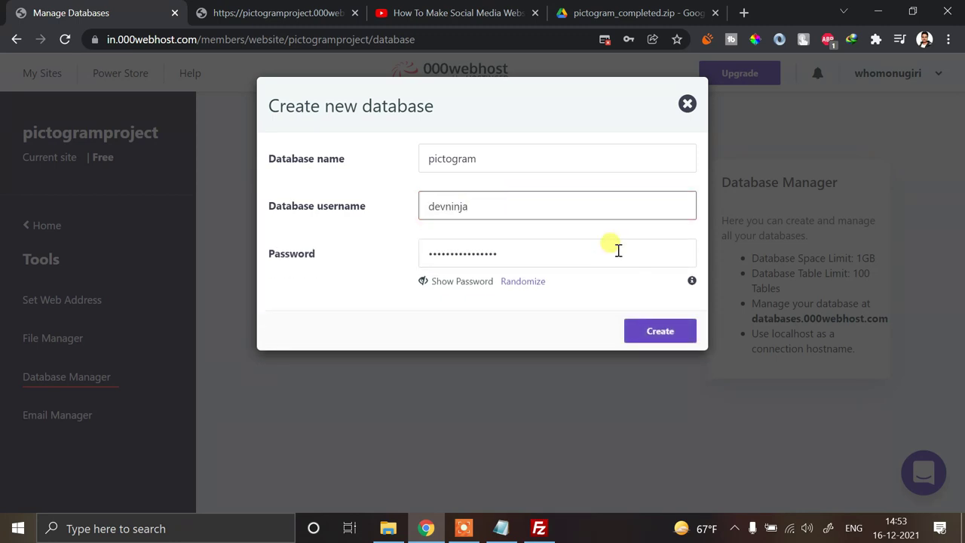
{"action": "left_click", "coordinate": [596, 243]}
{"action": "left_click", "coordinate": [463, 282]}
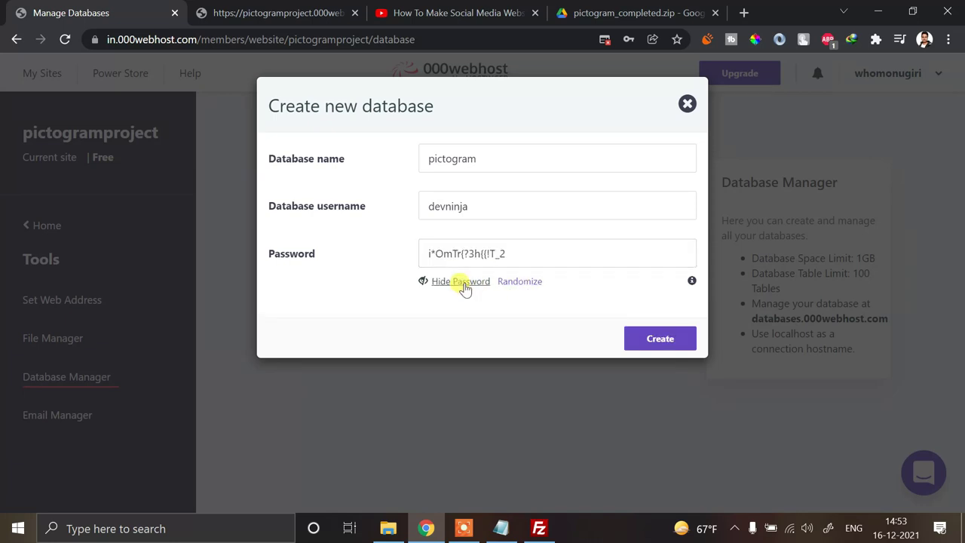
Copy the generated database password into the open Notepad note on a separate line labelled "db password :".
{"action": "triple_click", "coordinate": [520, 255]}
{"action": "key", "text": "ctrl+c"}
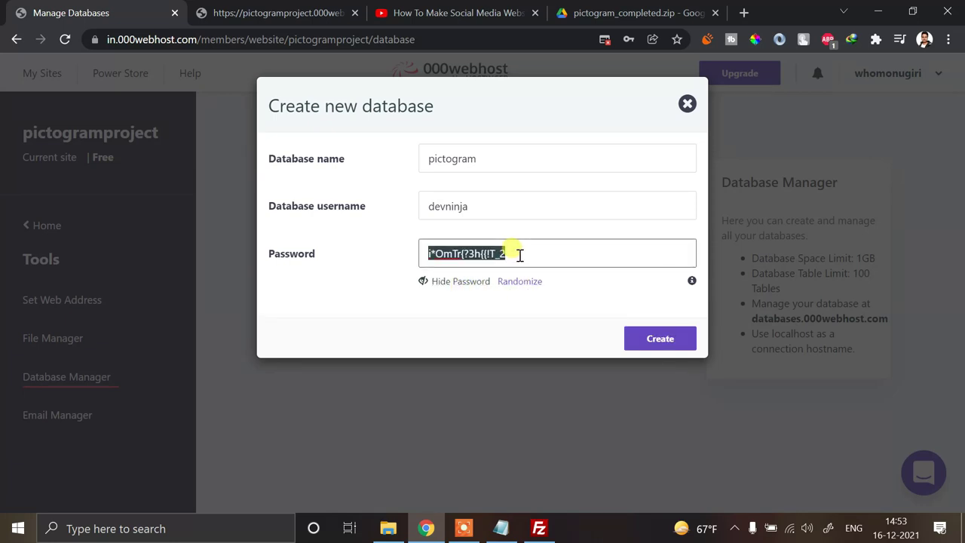
{"action": "left_click", "coordinate": [501, 528]}
{"action": "left_click", "coordinate": [482, 257]}
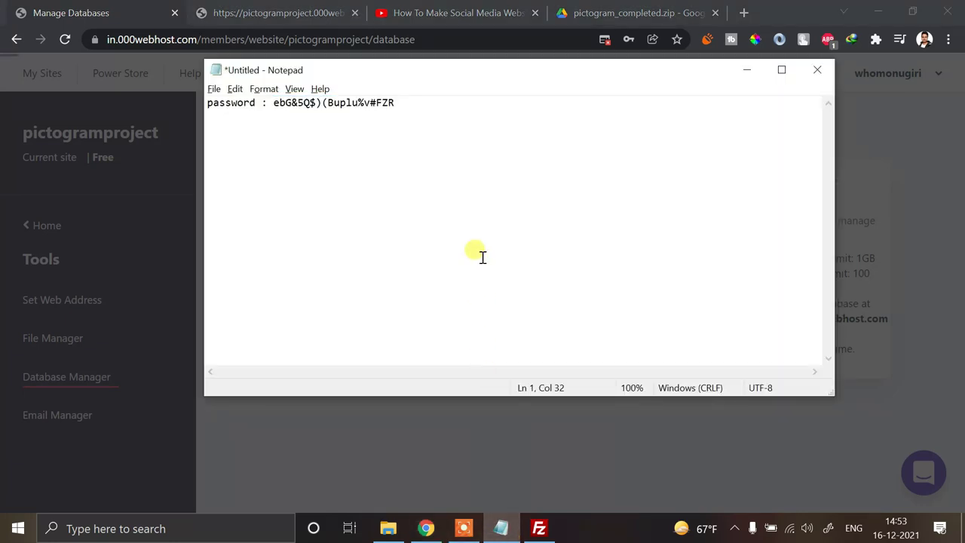
{"action": "key", "text": "Return"}
{"action": "key", "text": "Return"}
{"action": "type", "text": "db password :"}
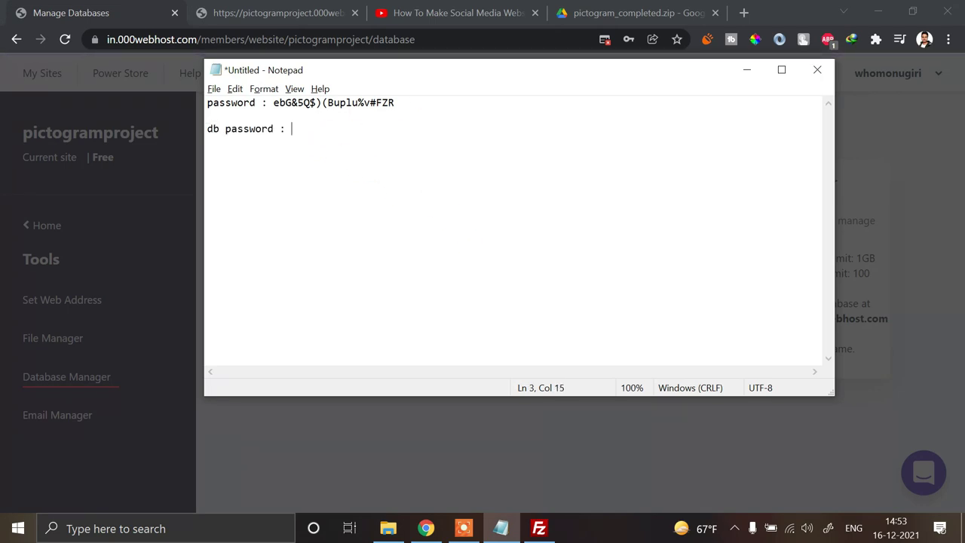
{"action": "key", "text": "ctrl+v"}
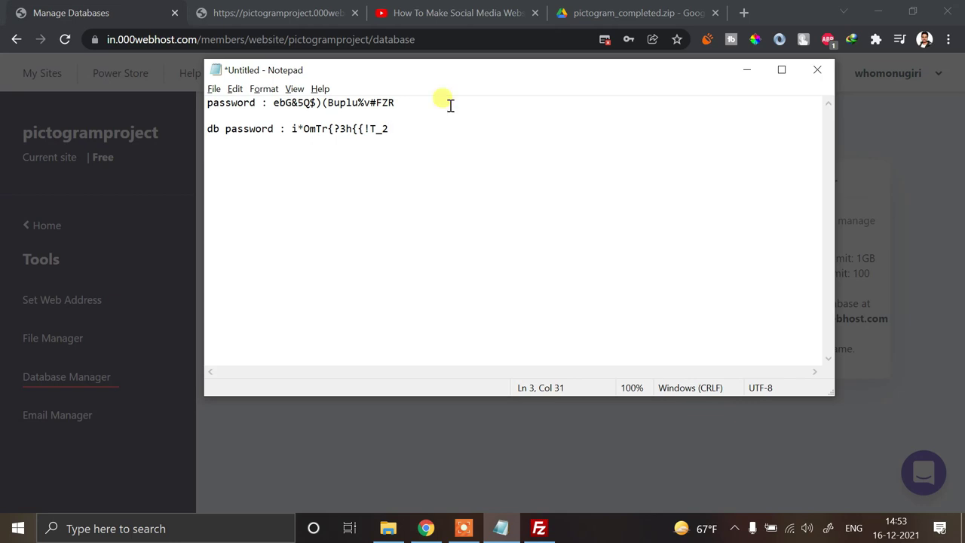
Switch back to Chrome, create the database, and decline saving its password in the browser.
{"action": "key", "text": "alt+Tab"}
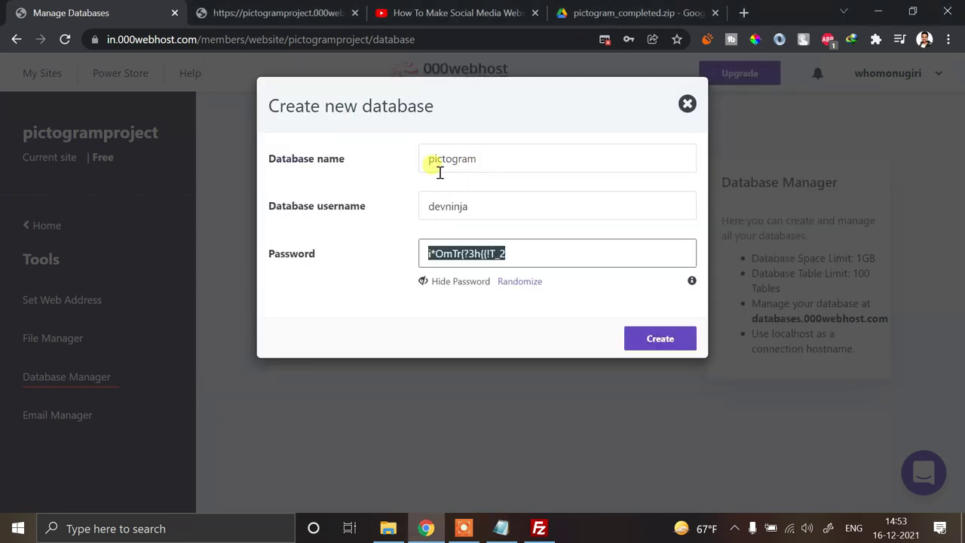
{"action": "left_click", "coordinate": [640, 336]}
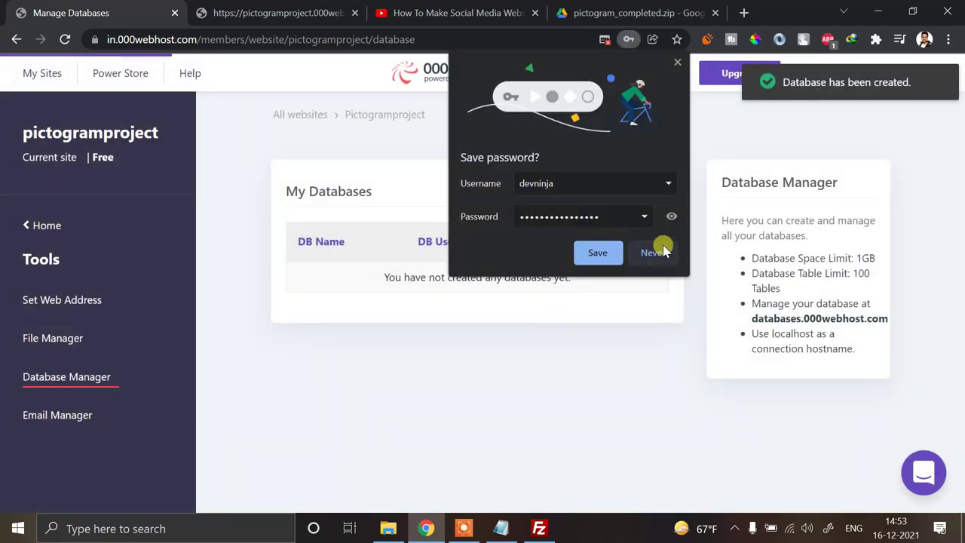
{"action": "left_click", "coordinate": [654, 254]}
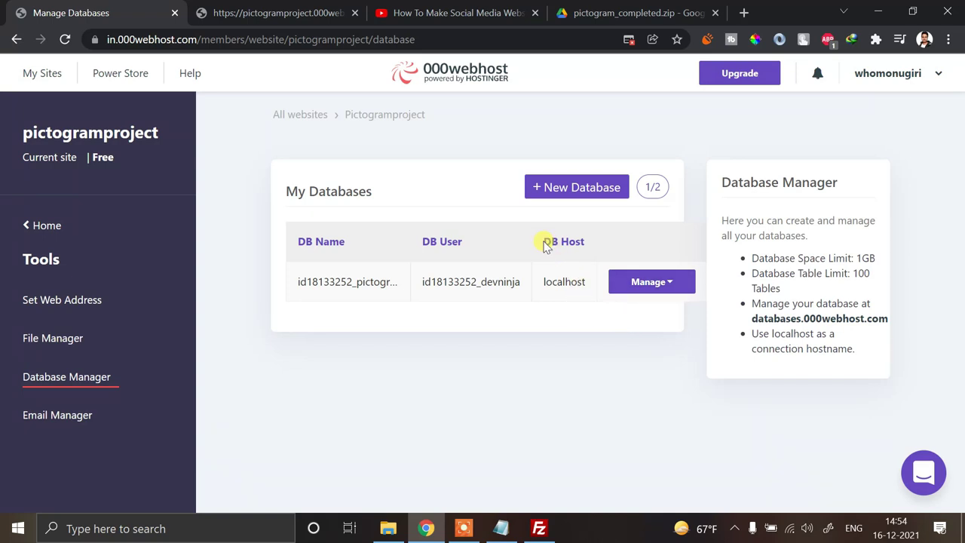
Review the new database's name, user and host and its management options.
{"action": "left_click_drag", "start_coordinate": [550, 242], "coordinate": [578, 242]}
{"action": "left_click_drag", "start_coordinate": [439, 241], "coordinate": [462, 242]}
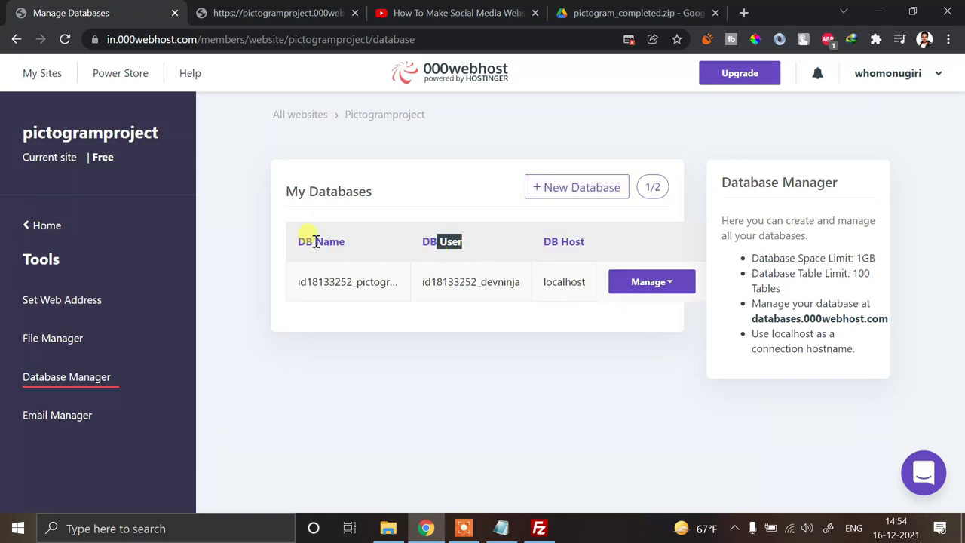
{"action": "left_click_drag", "start_coordinate": [315, 241], "coordinate": [344, 242]}
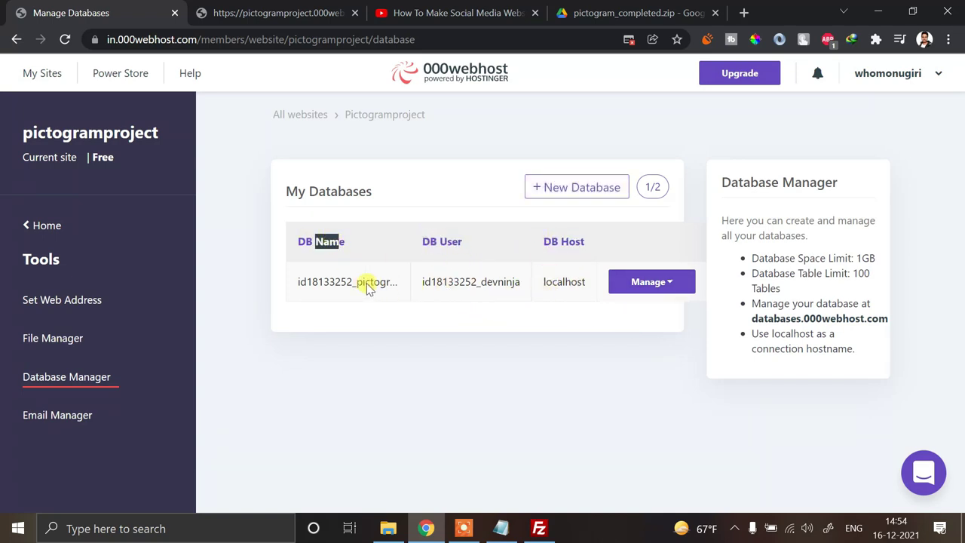
{"action": "left_click", "coordinate": [417, 247]}
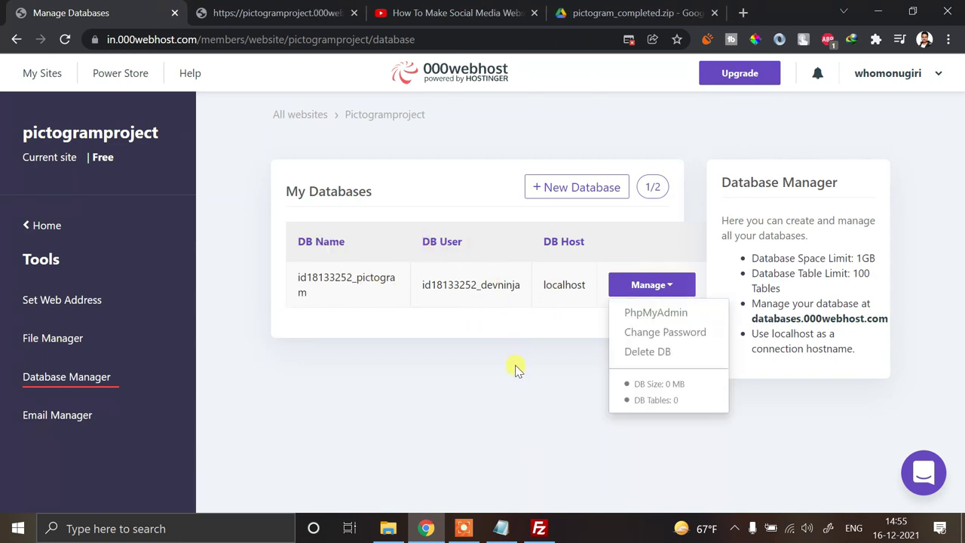
{"action": "left_click", "coordinate": [653, 290]}
{"action": "left_click", "coordinate": [656, 291]}
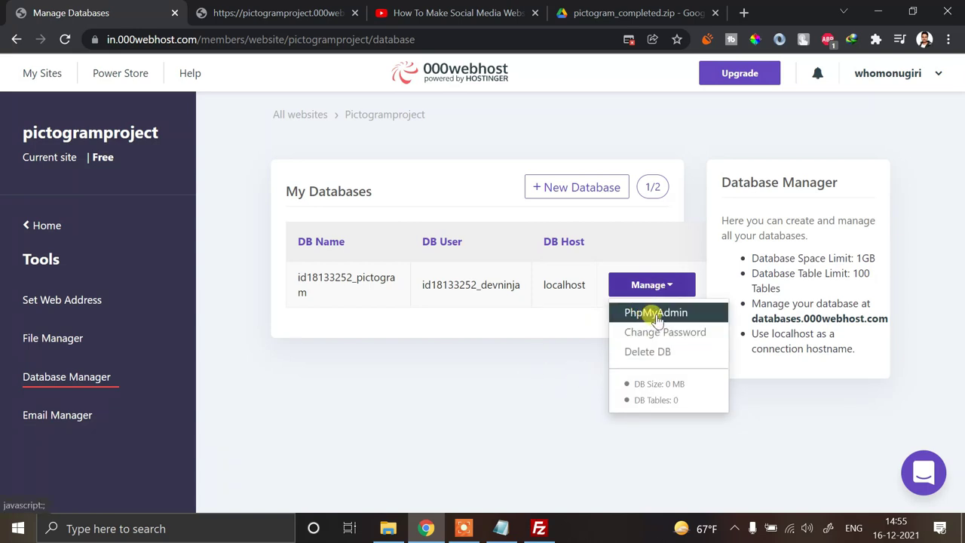
{"action": "left_click", "coordinate": [469, 391]}
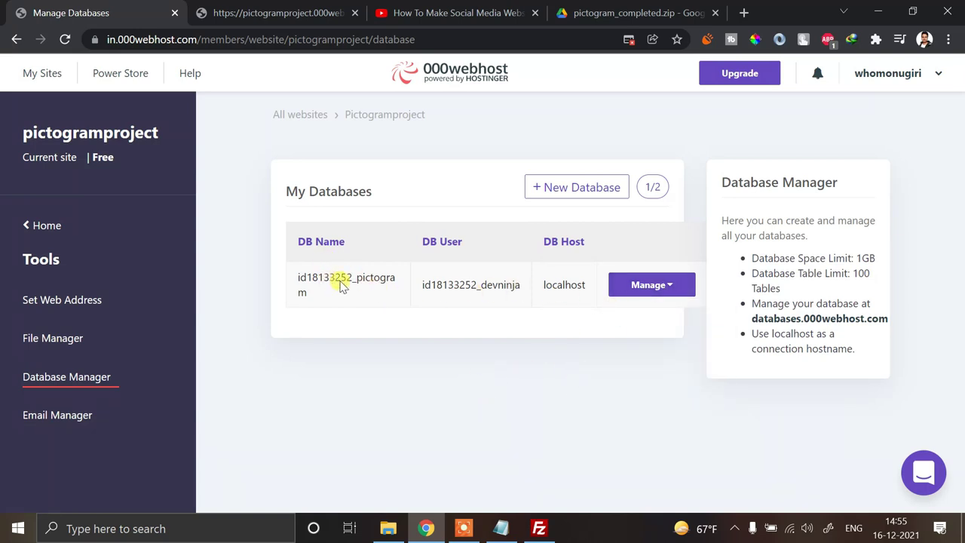
Launch phpMyAdmin for the new database and open the pictogram database there.
{"action": "left_click", "coordinate": [638, 284]}
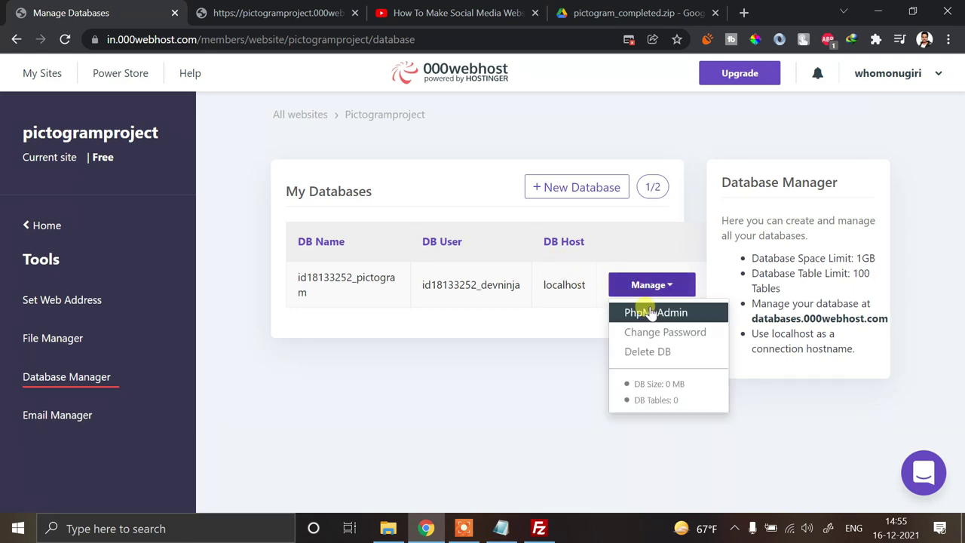
{"action": "left_click", "coordinate": [656, 313]}
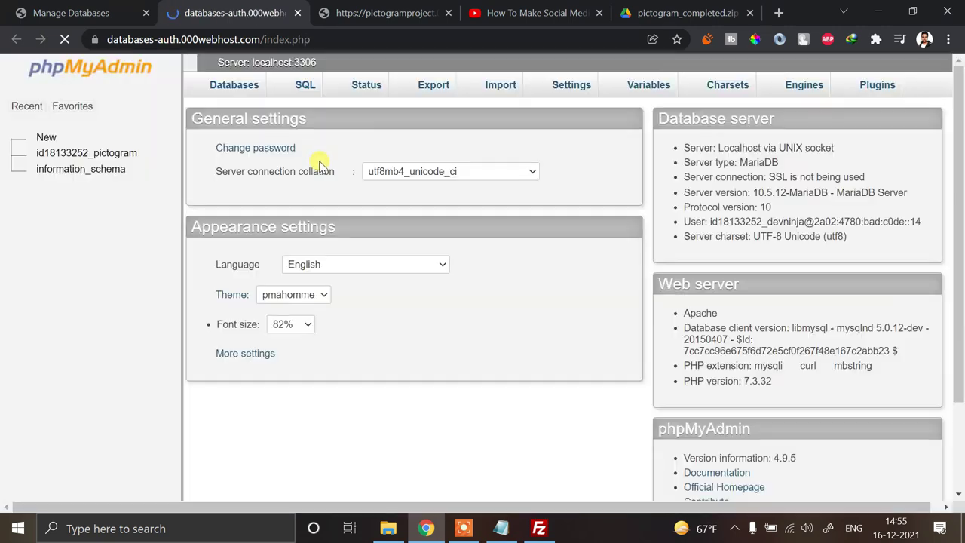
{"action": "scroll", "coordinate": [496, 309], "scroll_direction": "down", "scroll_amount": 1}
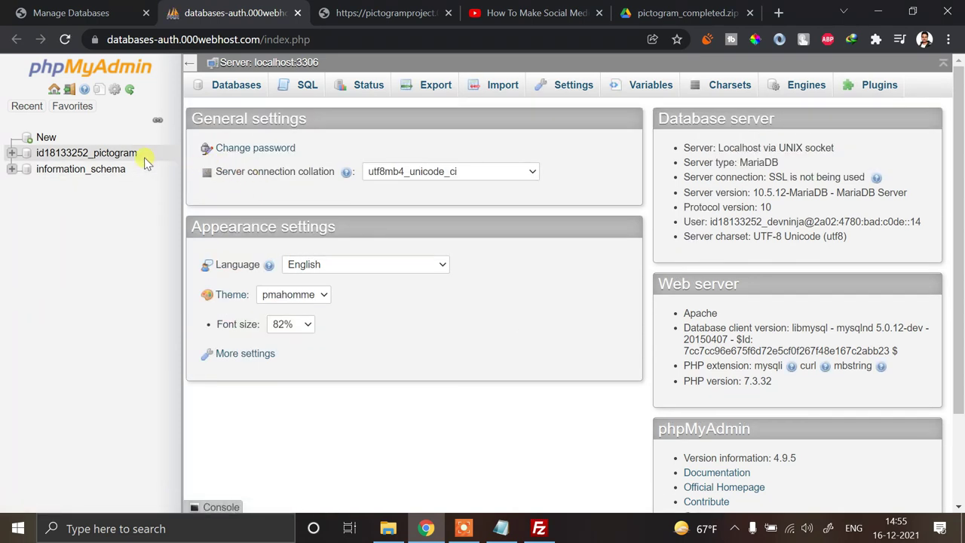
{"action": "left_click", "coordinate": [83, 155]}
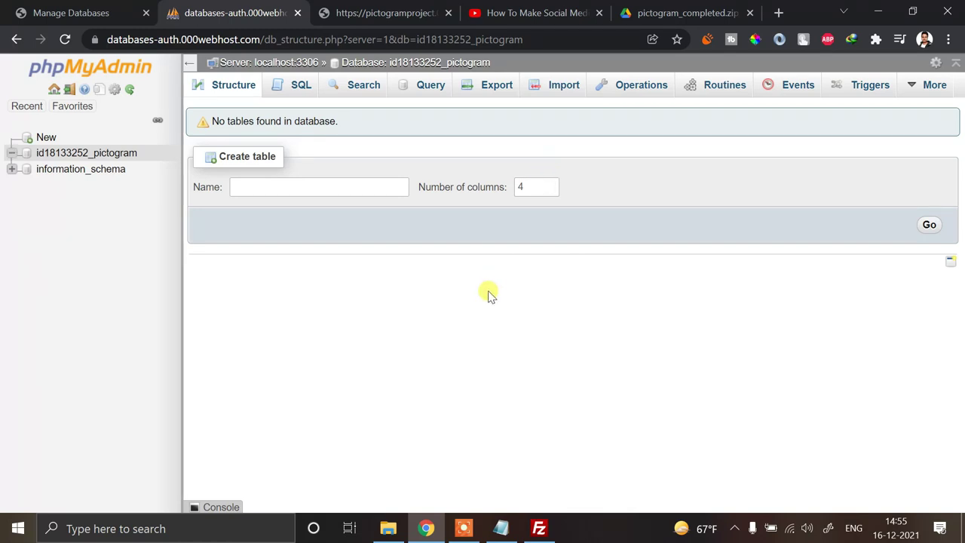
Choose blankdb.sql from the Downloads > Compressed > pictogram_completed folder as the file to import into the pictogram database.
{"action": "left_click", "coordinate": [553, 89]}
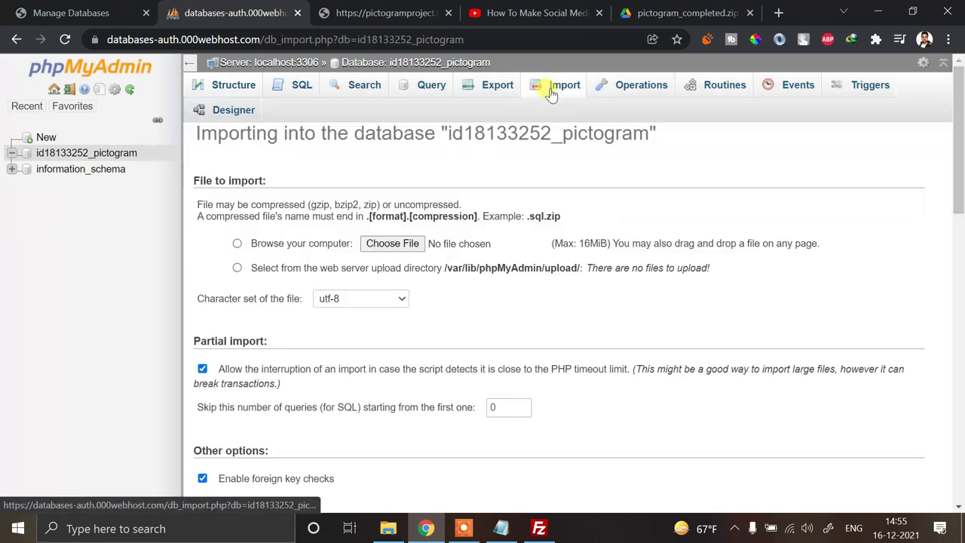
{"action": "left_click", "coordinate": [424, 246]}
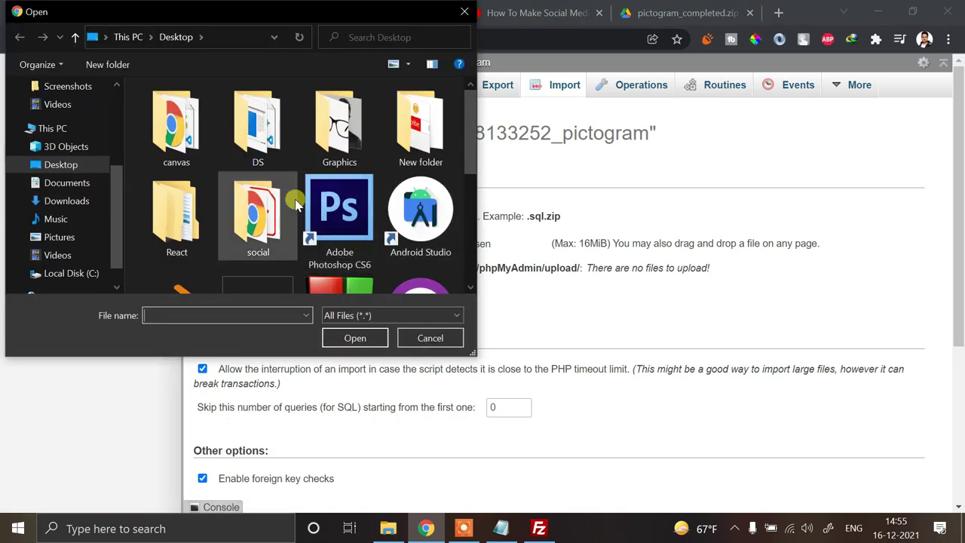
{"action": "left_click", "coordinate": [113, 201]}
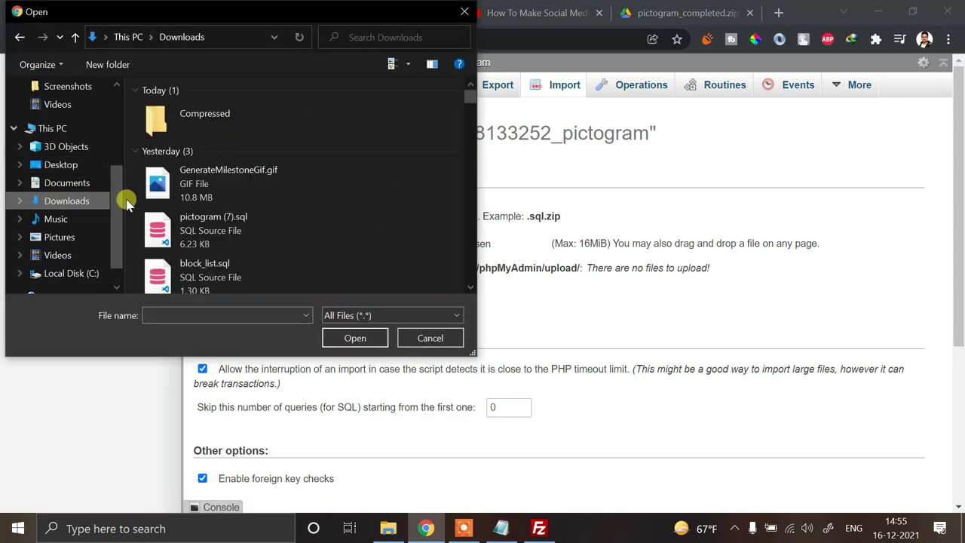
{"action": "double_click", "coordinate": [239, 127]}
{"action": "double_click", "coordinate": [199, 127]}
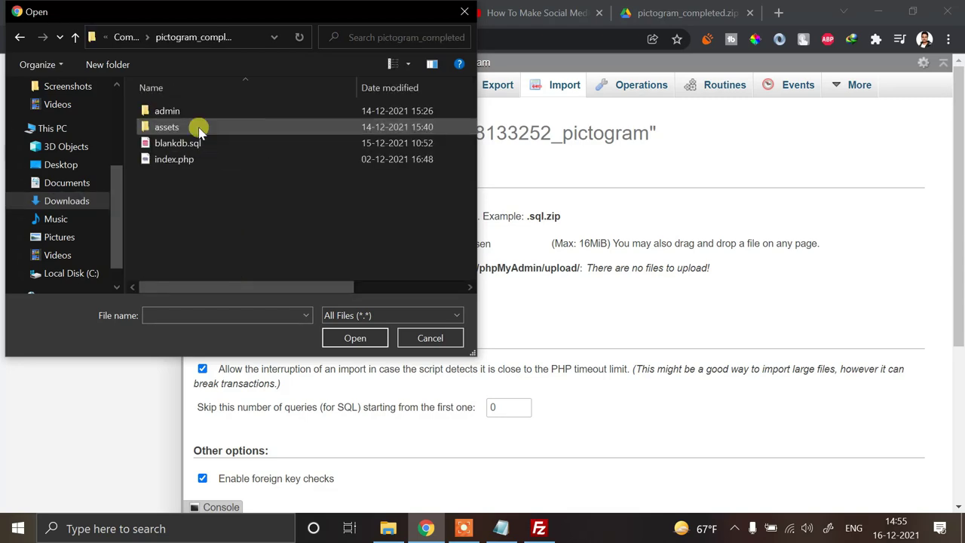
{"action": "double_click", "coordinate": [190, 143]}
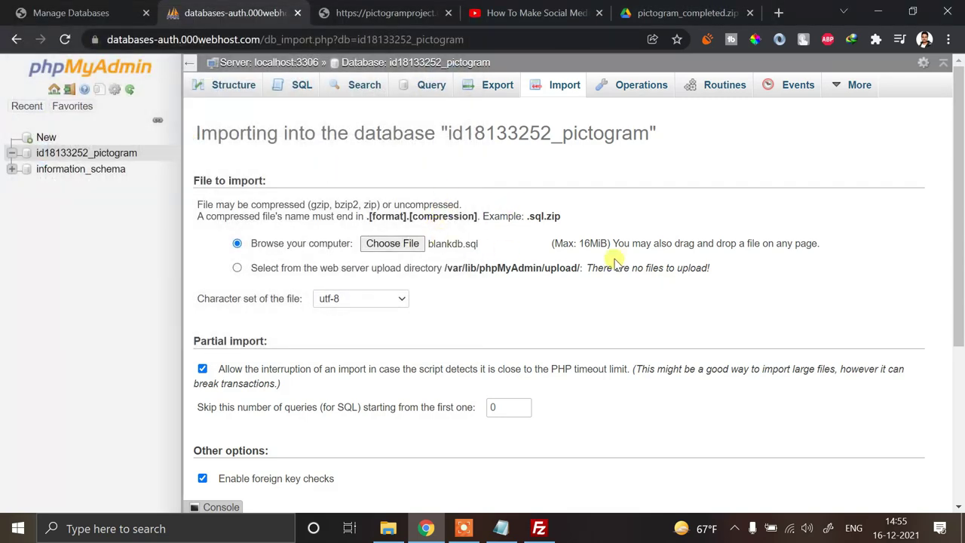
Run the blankdb.sql import with the default options and open the pictogram database's table list.
{"action": "scroll", "coordinate": [765, 324], "scroll_direction": "down", "scroll_amount": 4}
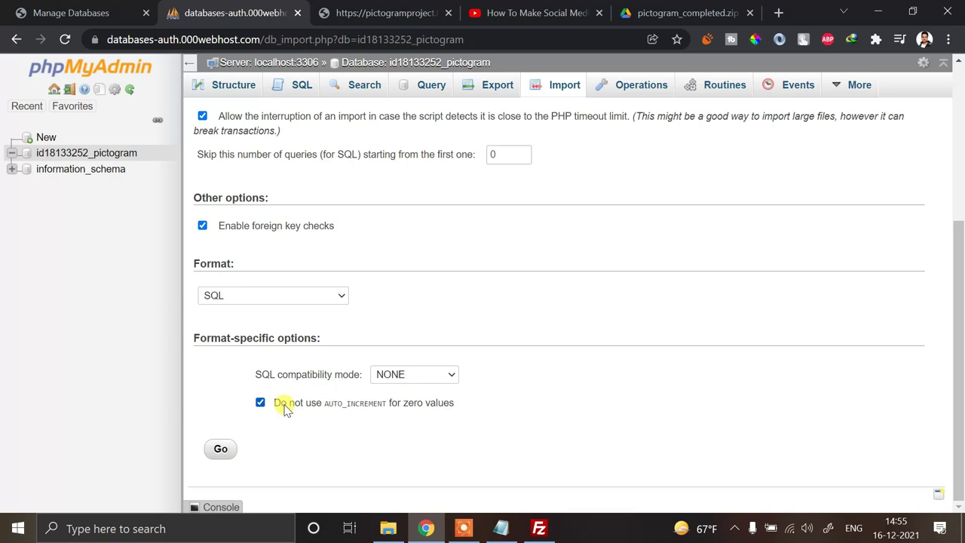
{"action": "left_click", "coordinate": [218, 450]}
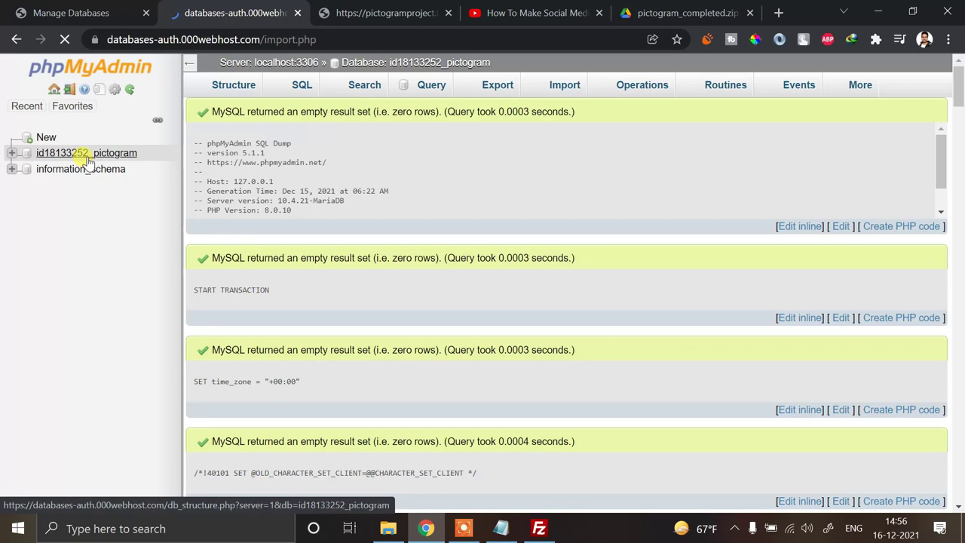
{"action": "left_click", "coordinate": [89, 156]}
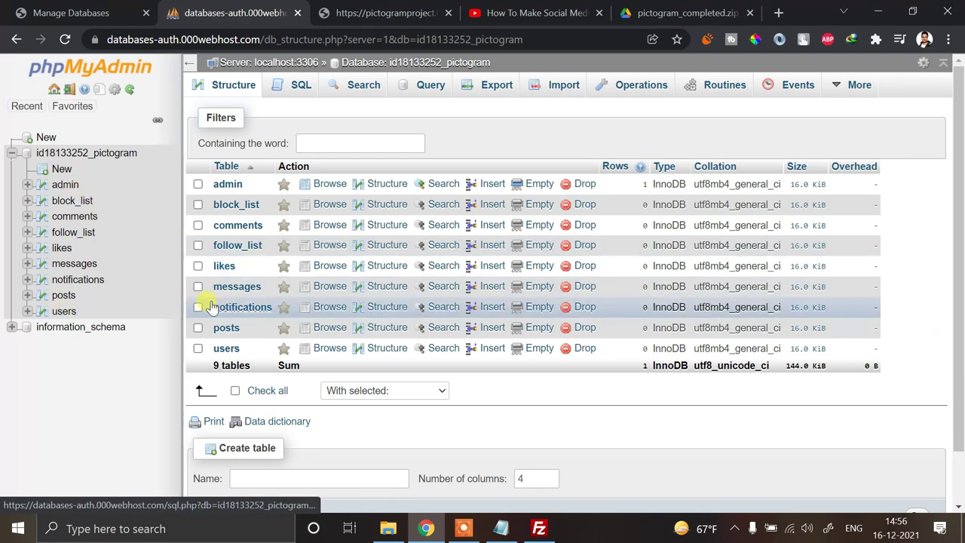
Return to the 000webhost dashboard and launch the online file manager for pictogramproject.
{"action": "left_click", "coordinate": [101, 8]}
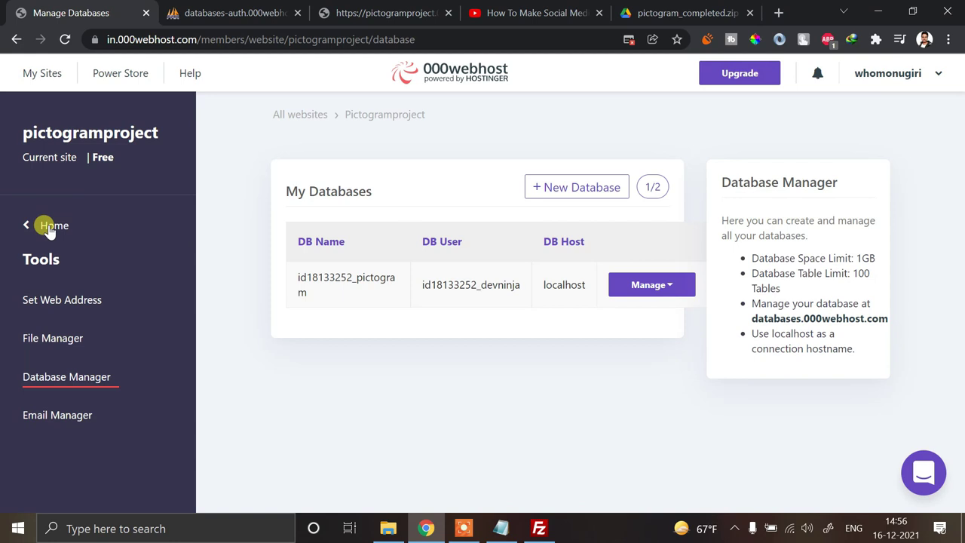
{"action": "left_click", "coordinate": [52, 336]}
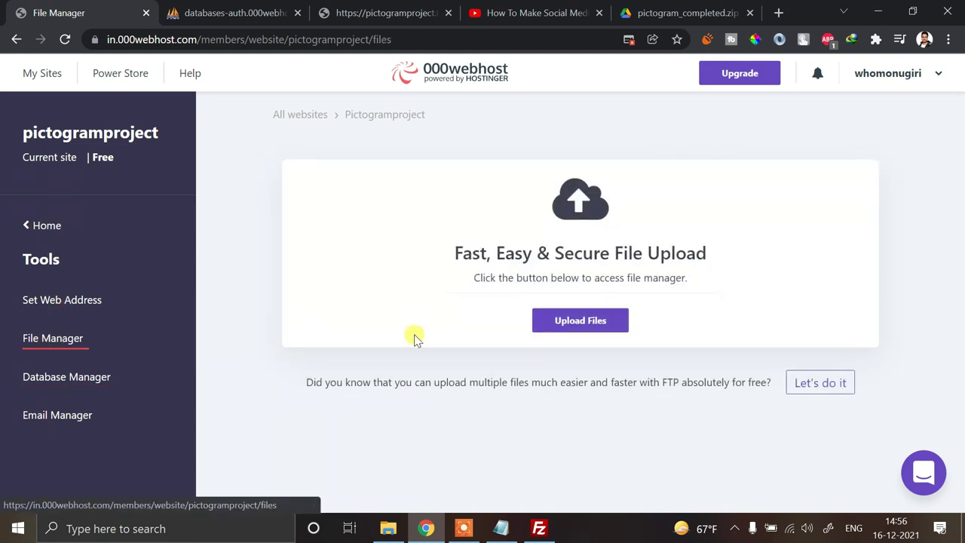
{"action": "left_click", "coordinate": [558, 319]}
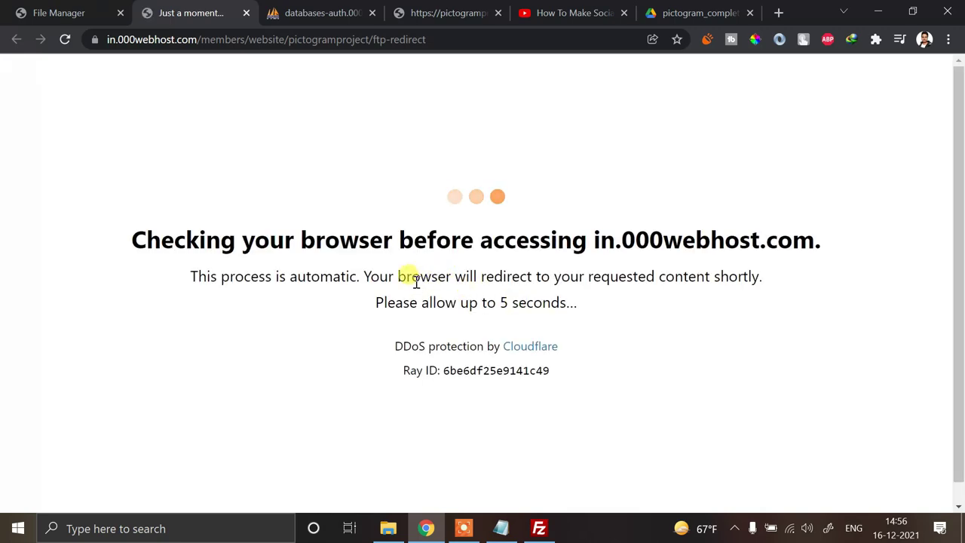
Switch to FileZilla and browse the remote site to the /public_html/assets/php folder.
{"action": "left_click", "coordinate": [537, 529]}
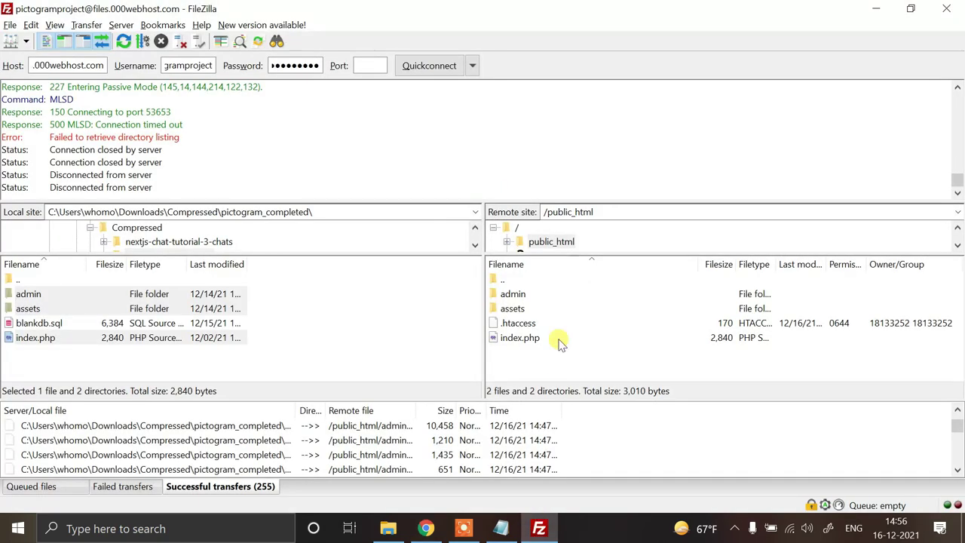
{"action": "key", "text": "alt+Tab"}
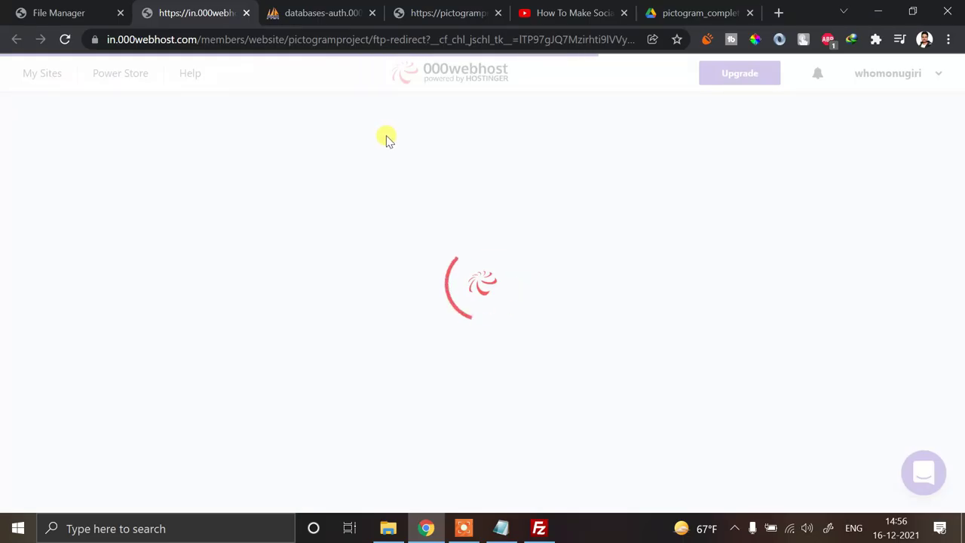
{"action": "key", "text": "alt+Tab"}
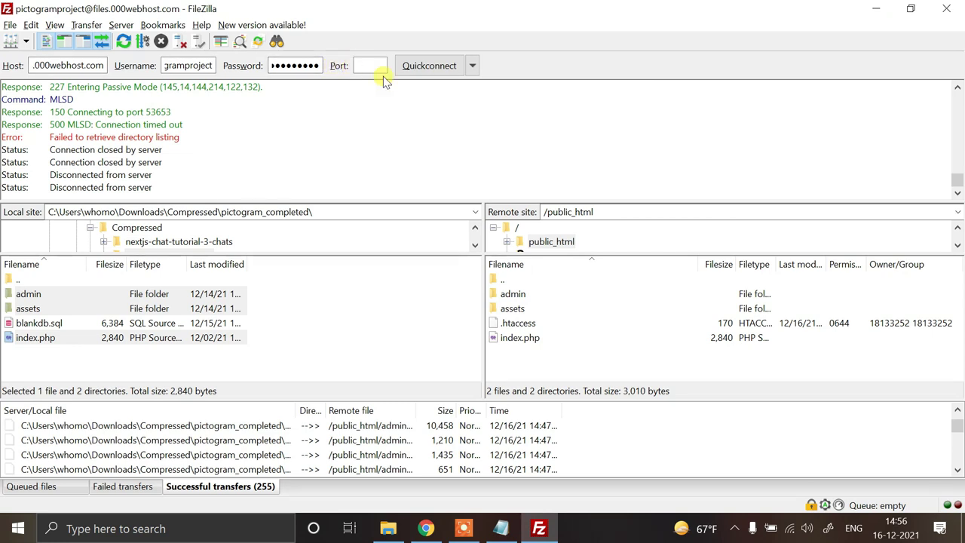
{"action": "double_click", "coordinate": [521, 295]}
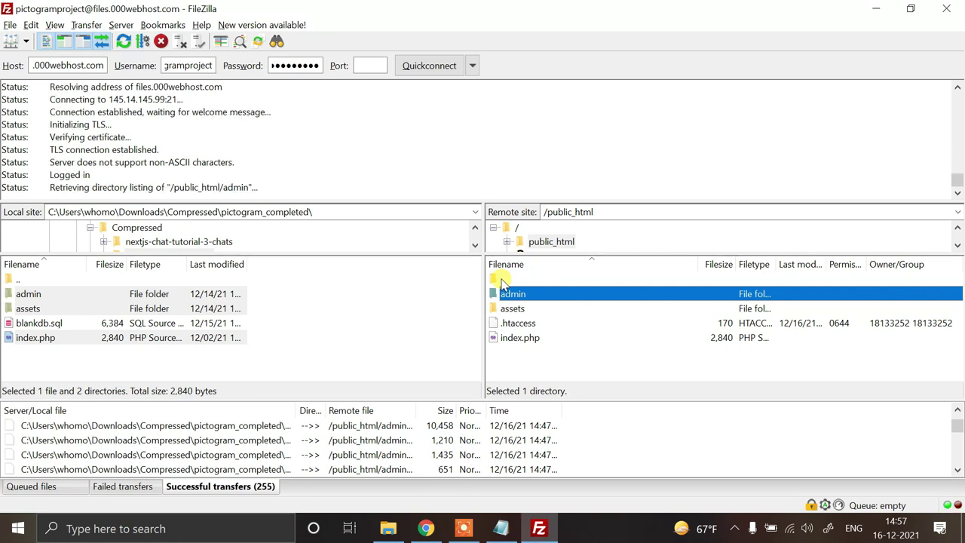
{"action": "left_click", "coordinate": [502, 280]}
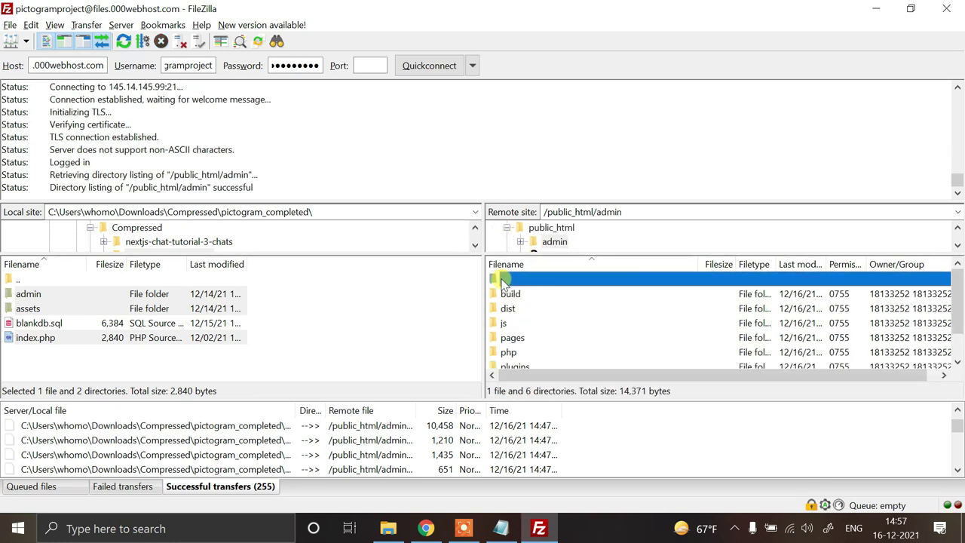
{"action": "double_click", "coordinate": [511, 280]}
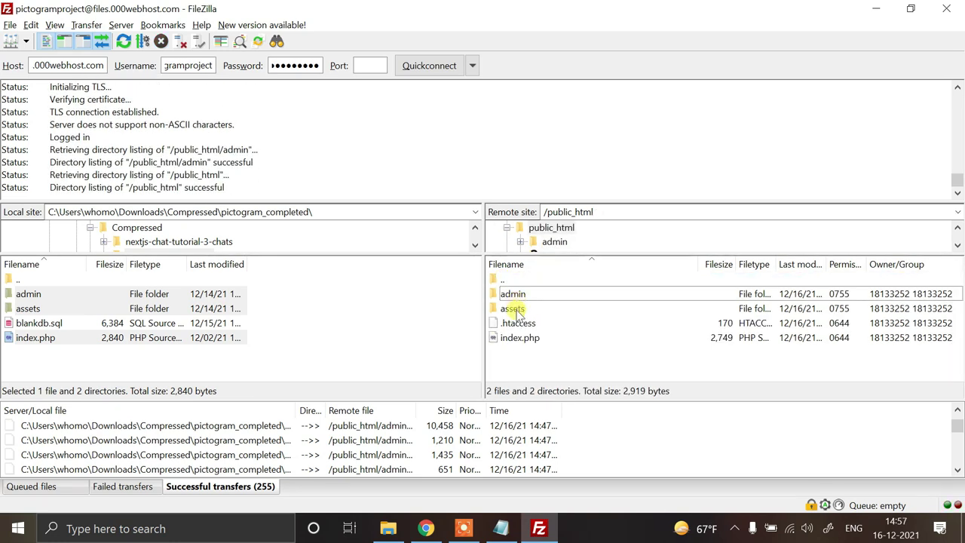
{"action": "double_click", "coordinate": [516, 310]}
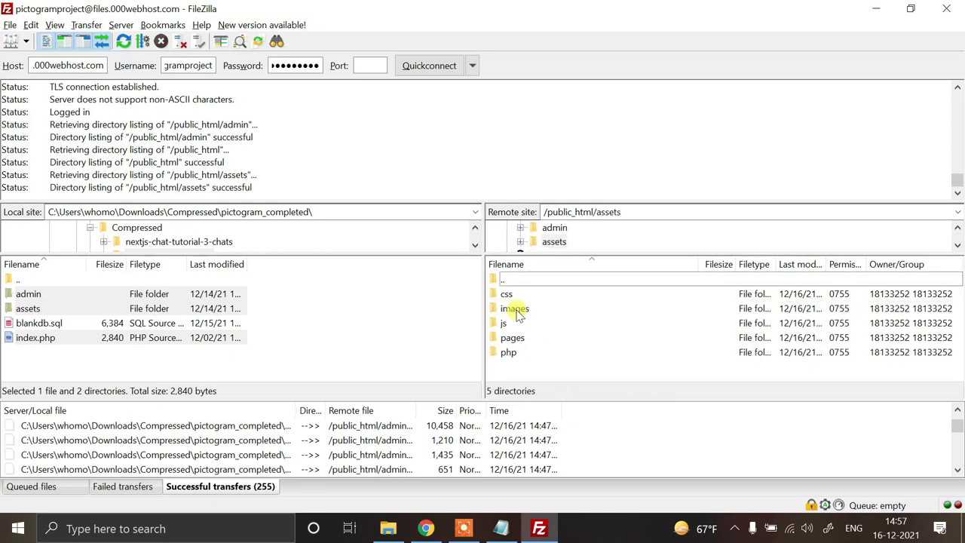
{"action": "double_click", "coordinate": [509, 354]}
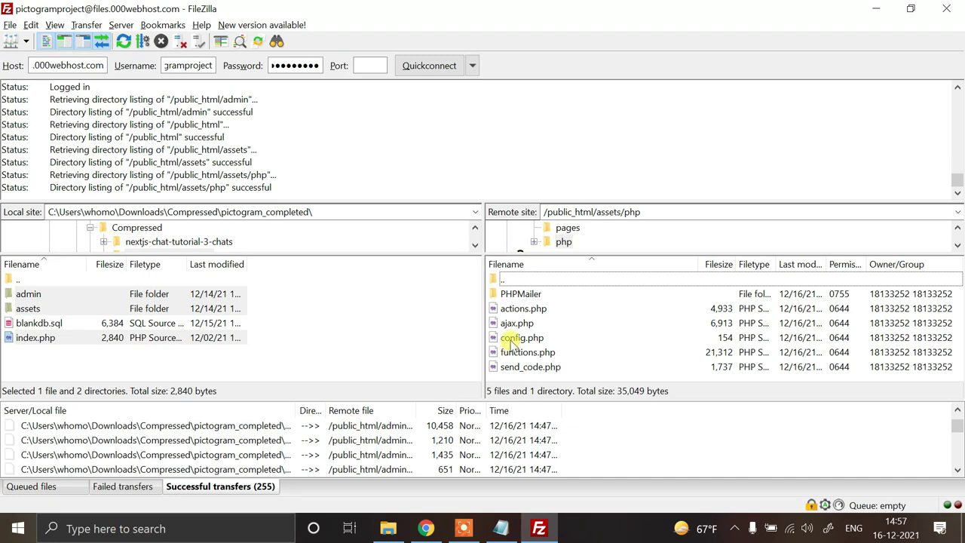
Open the remote config.php for viewing and editing in Visual Studio Code, and close the editor without making changes.
{"action": "left_click", "coordinate": [511, 340]}
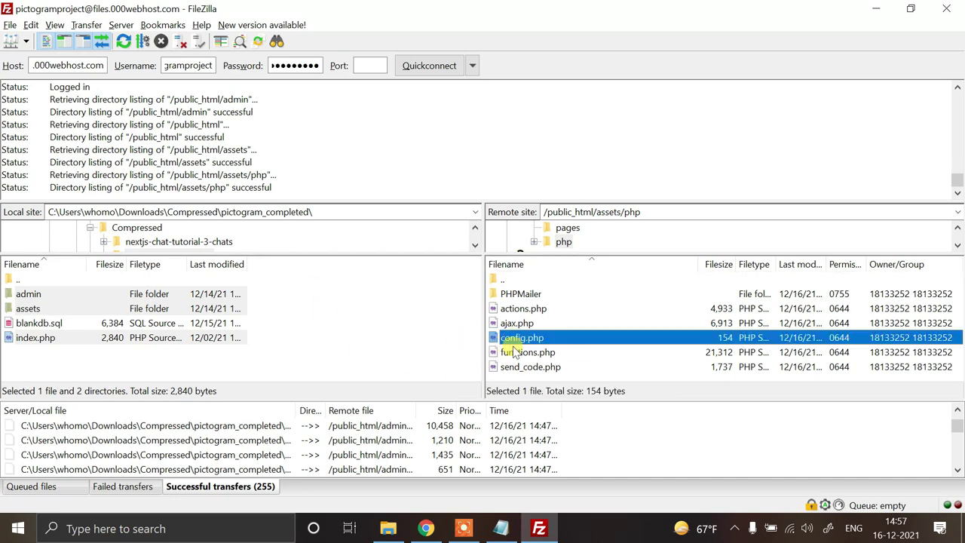
{"action": "right_click", "coordinate": [517, 340]}
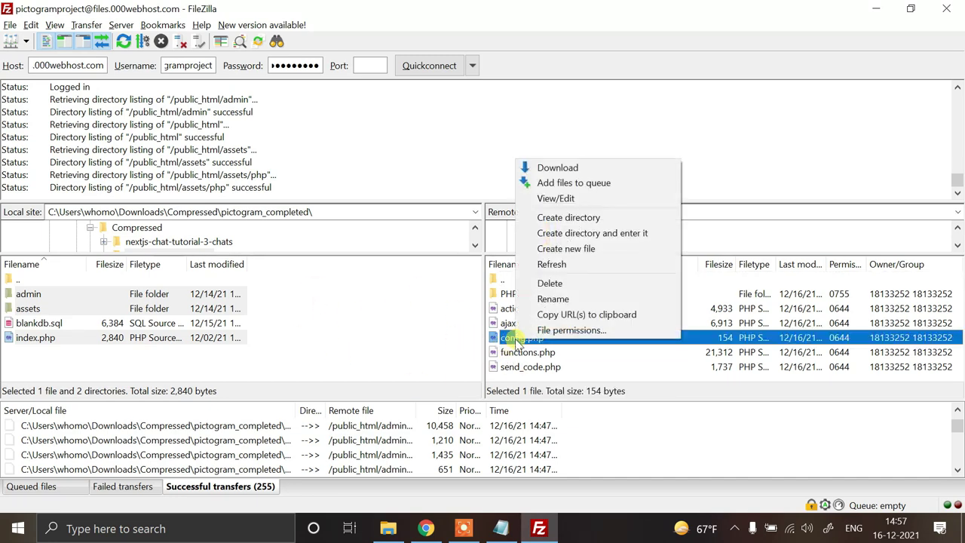
{"action": "left_click", "coordinate": [567, 199]}
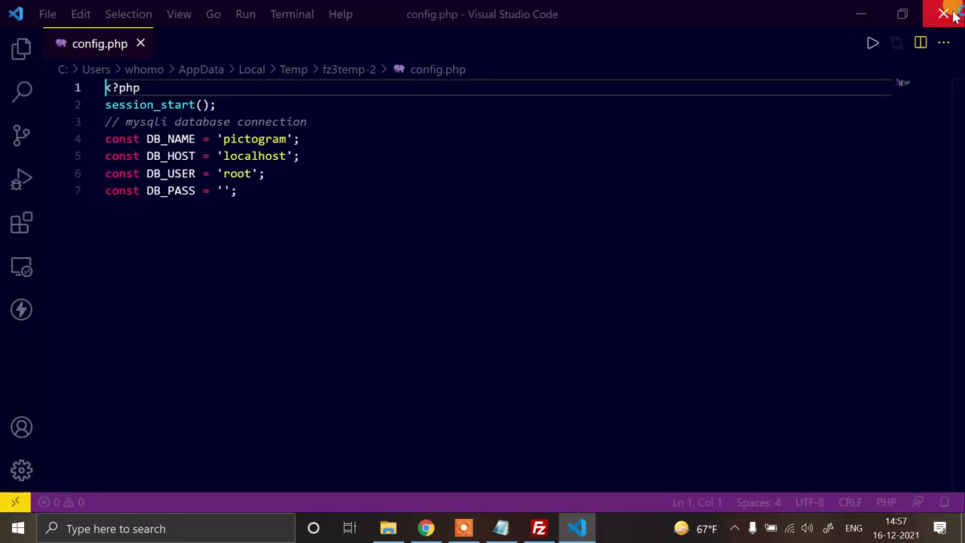
{"action": "left_click", "coordinate": [952, 14]}
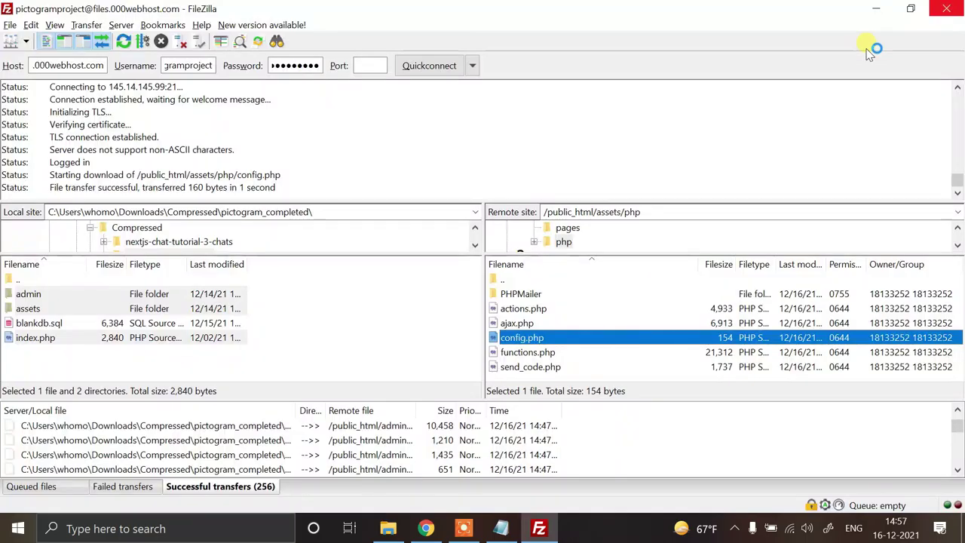
Switch back to Chrome and browse the 000webhost file manager to the public_html/assets/php folder.
{"action": "left_click", "coordinate": [427, 530]}
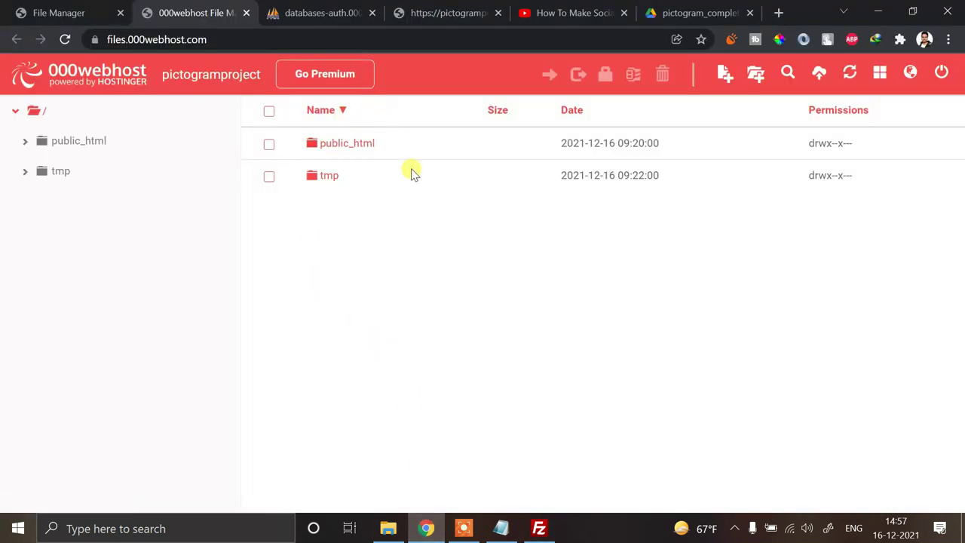
{"action": "left_click", "coordinate": [78, 9]}
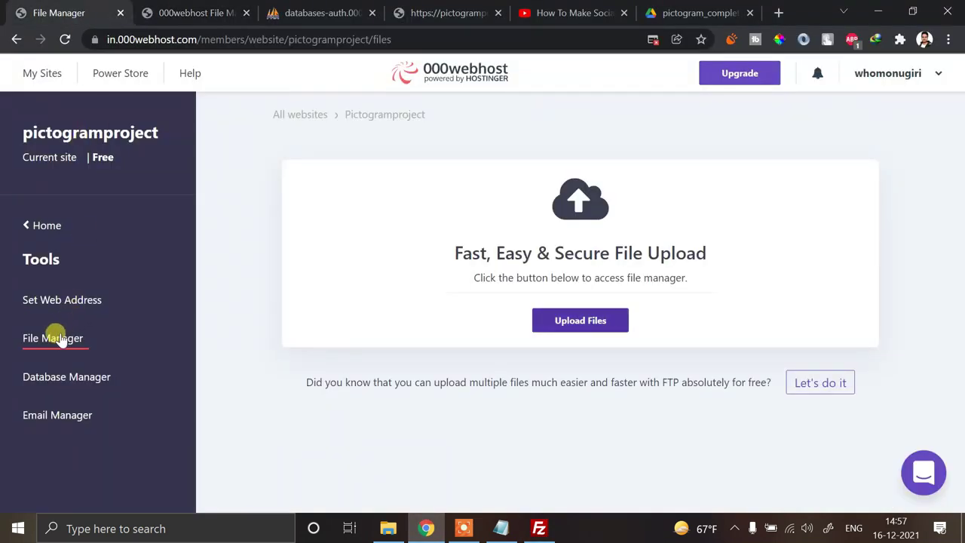
{"action": "left_click", "coordinate": [230, 11]}
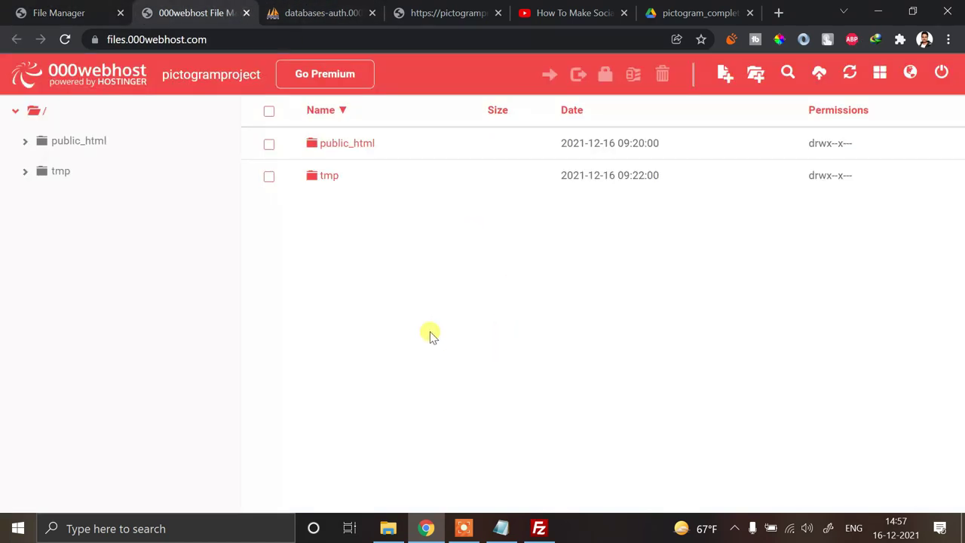
{"action": "double_click", "coordinate": [358, 147]}
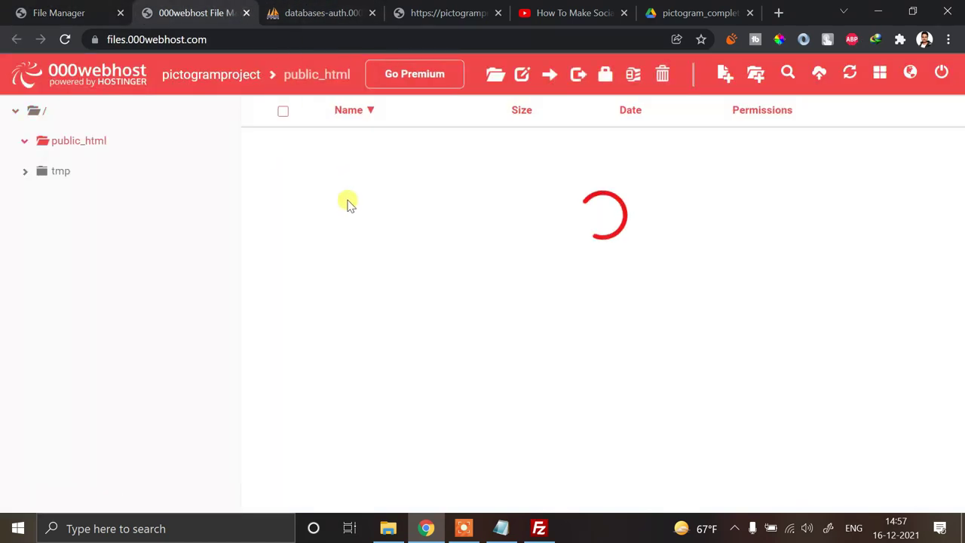
{"action": "double_click", "coordinate": [331, 179]}
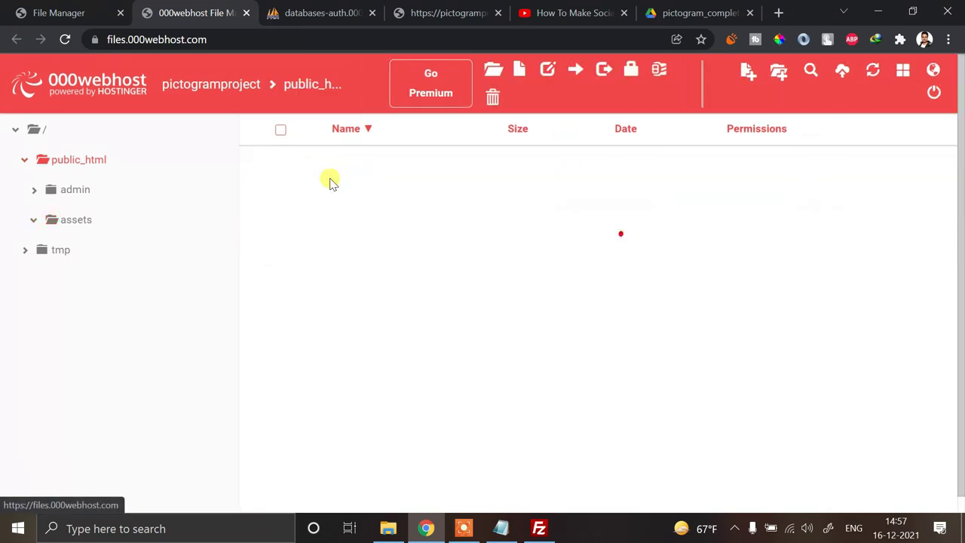
{"action": "double_click", "coordinate": [332, 240]}
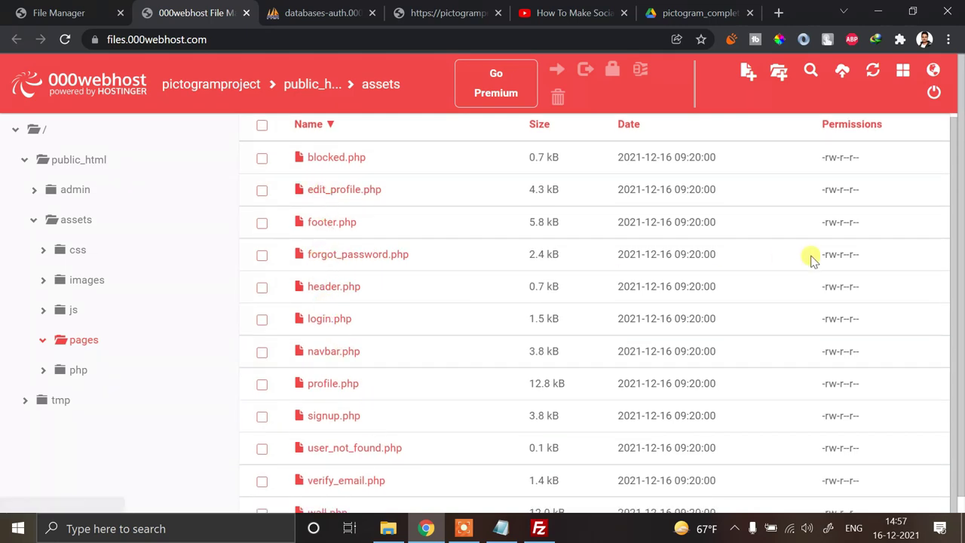
{"action": "scroll", "coordinate": [897, 309], "scroll_direction": "down", "scroll_amount": 1}
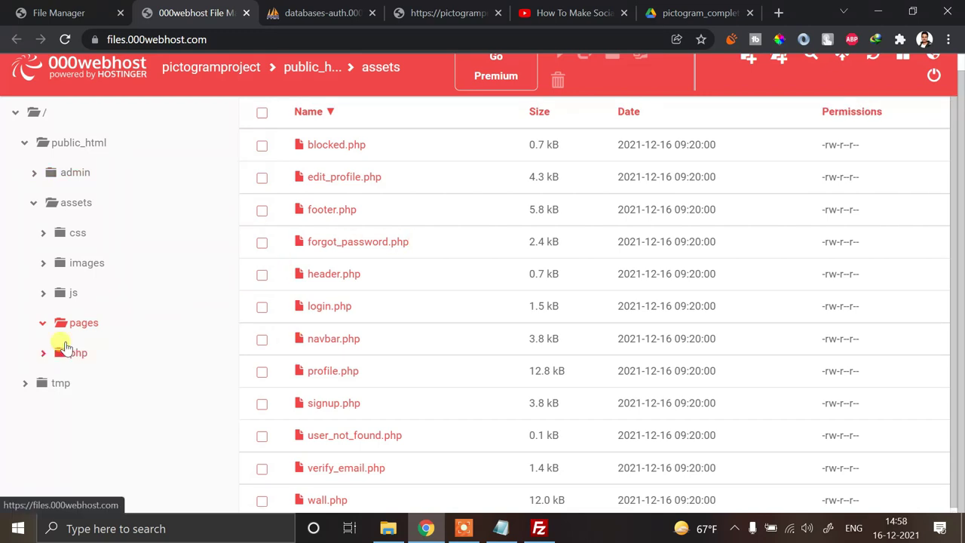
{"action": "left_click", "coordinate": [64, 353]}
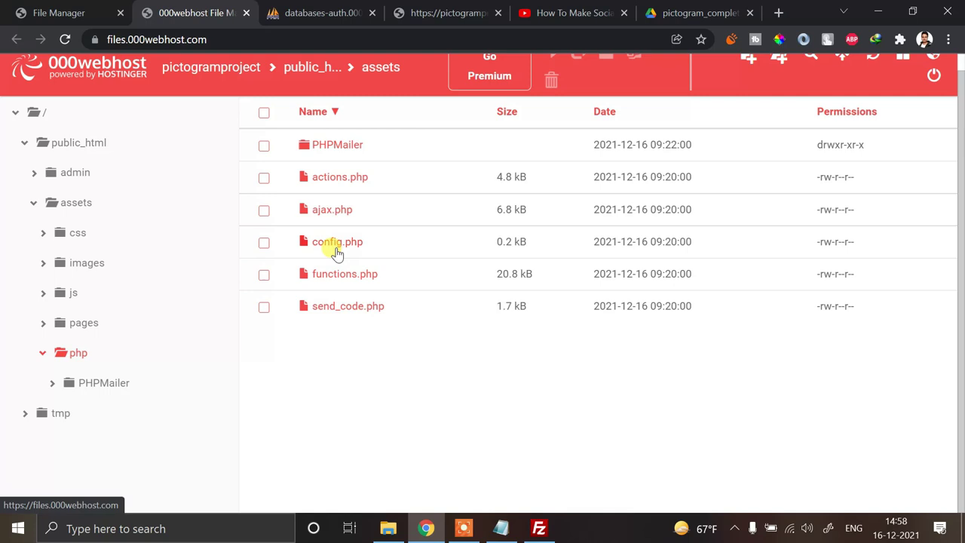
Open config.php for editing in the file manager and go to its DB_NAME line.
{"action": "left_click", "coordinate": [264, 243]}
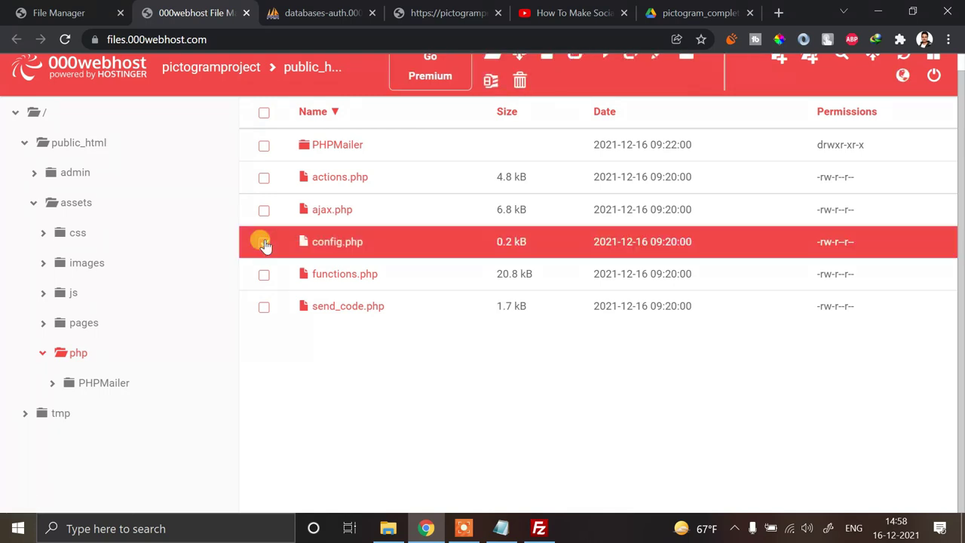
{"action": "right_click", "coordinate": [334, 245]}
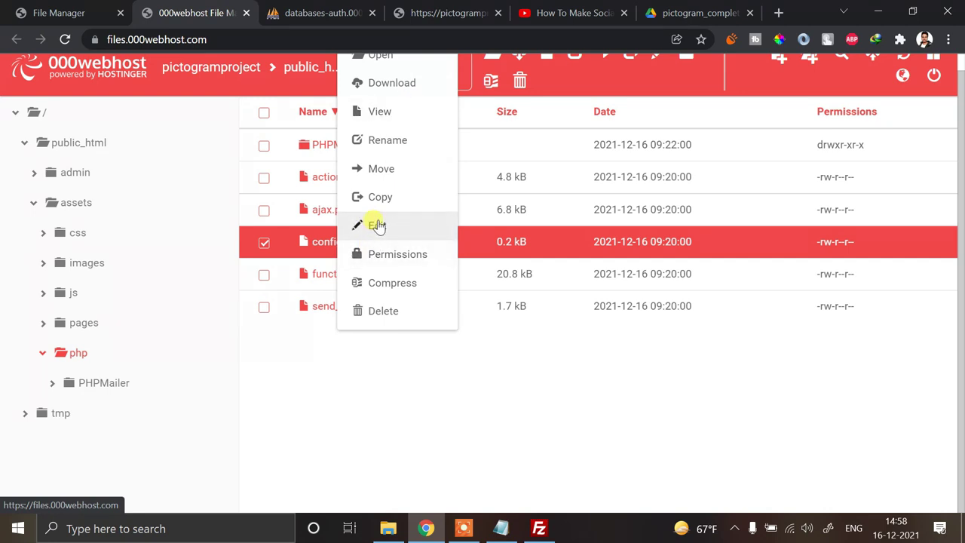
{"action": "left_click", "coordinate": [377, 225]}
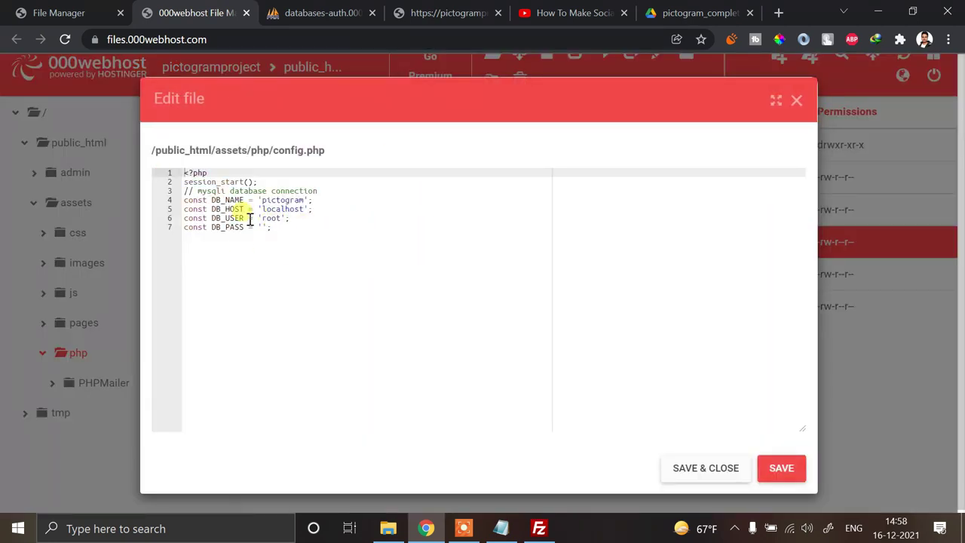
{"action": "left_click", "coordinate": [231, 200]}
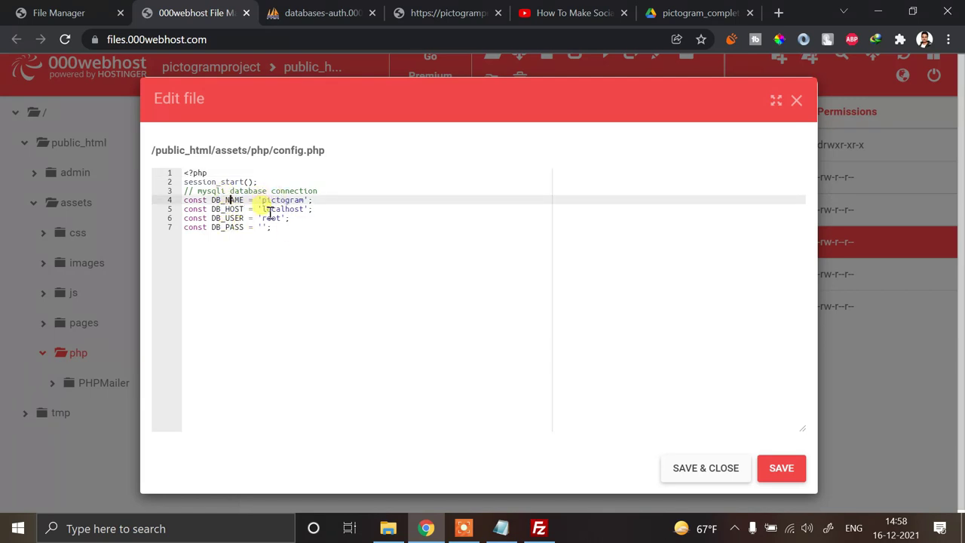
Open the Database Manager of the pictogramproject site and copy the full DB name id18133252_pictogram.
{"action": "left_click", "coordinate": [75, 6]}
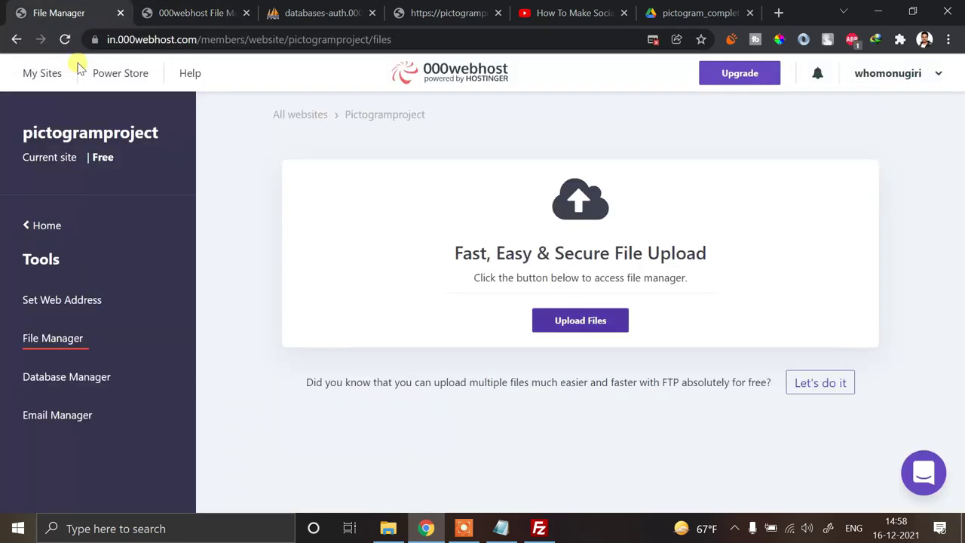
{"action": "left_click", "coordinate": [68, 376]}
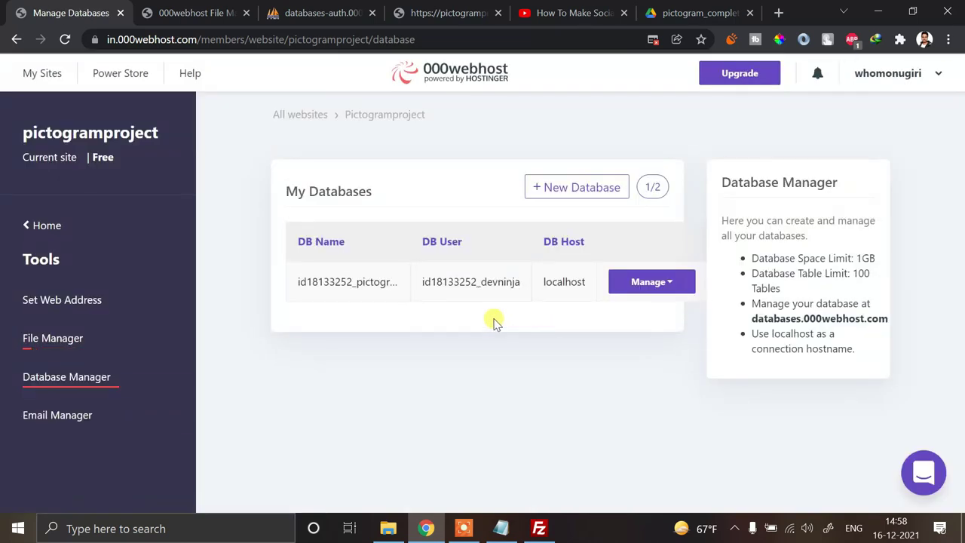
{"action": "left_click", "coordinate": [362, 281]}
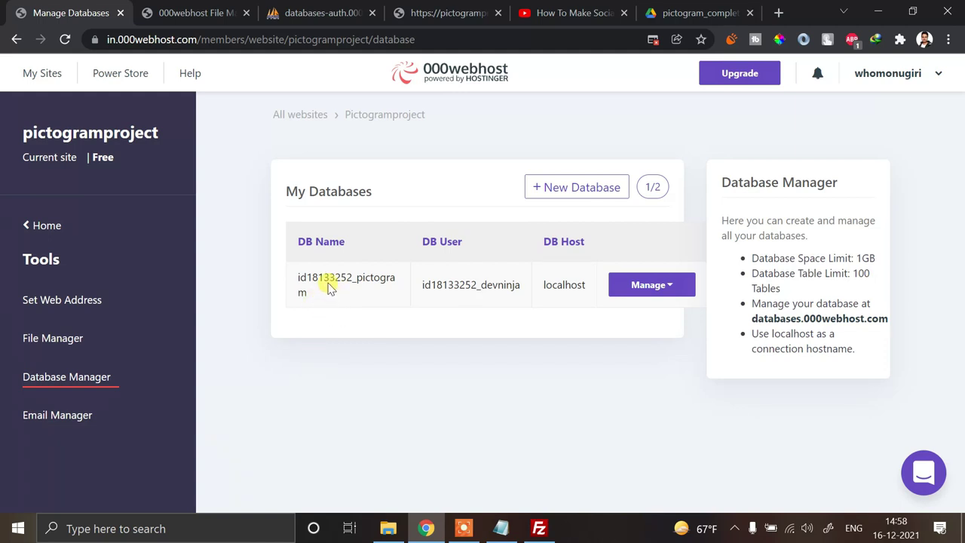
{"action": "left_click_drag", "start_coordinate": [313, 298], "coordinate": [302, 287]}
{"action": "key", "text": "ctrl+c"}
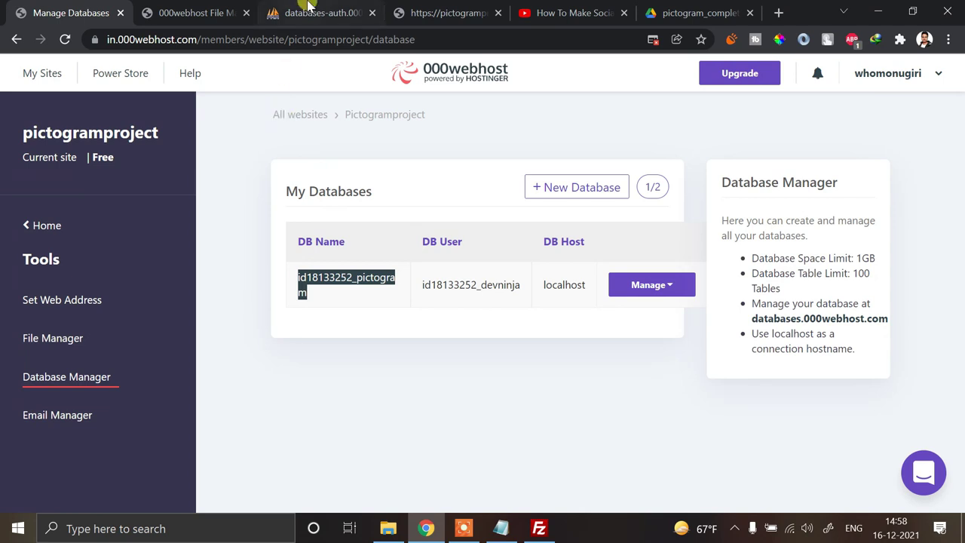
Replace the DB_NAME value in config.php in the file manager's editor with the copied id18133252_pictogram.
{"action": "left_click", "coordinate": [189, 13]}
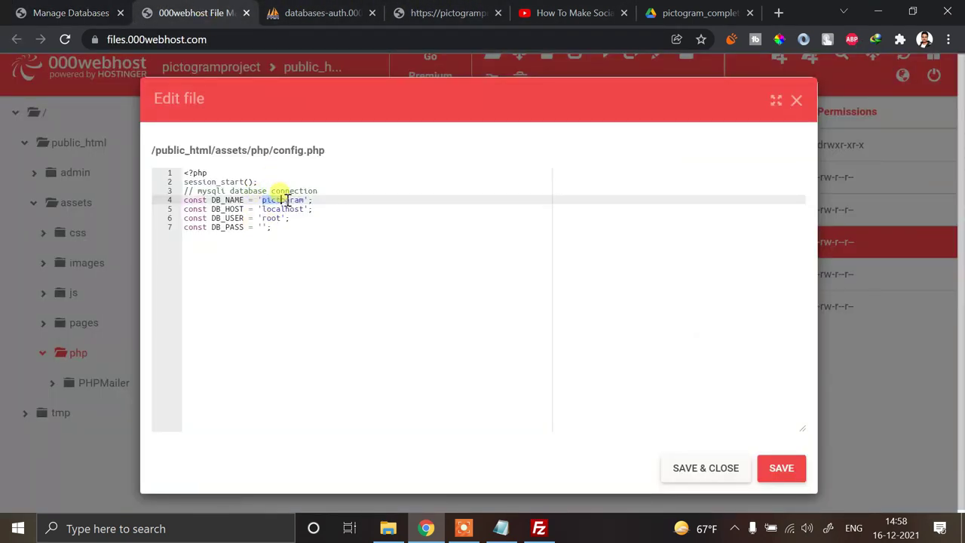
{"action": "key", "text": "ctrl+plus"}
{"action": "key", "text": "ctrl+plus"}
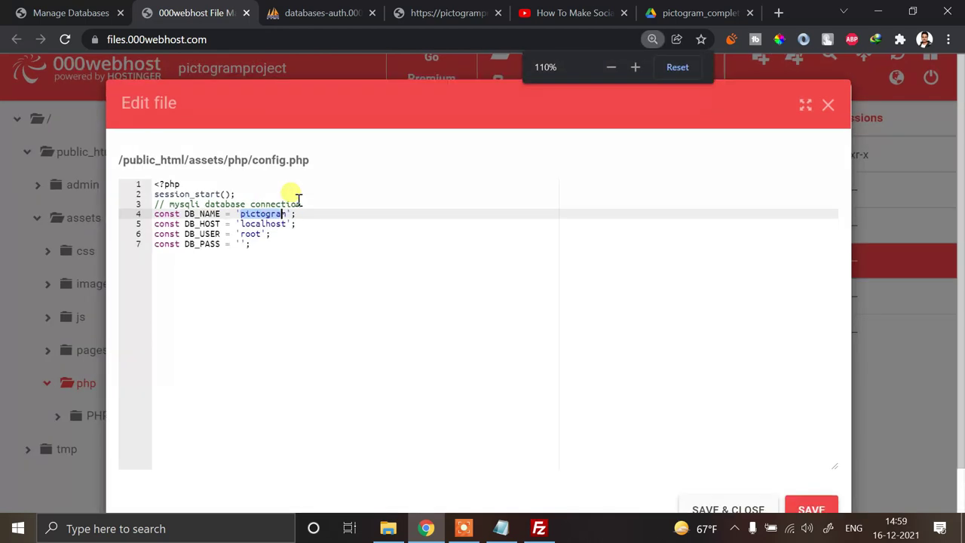
{"action": "left_click", "coordinate": [295, 279]}
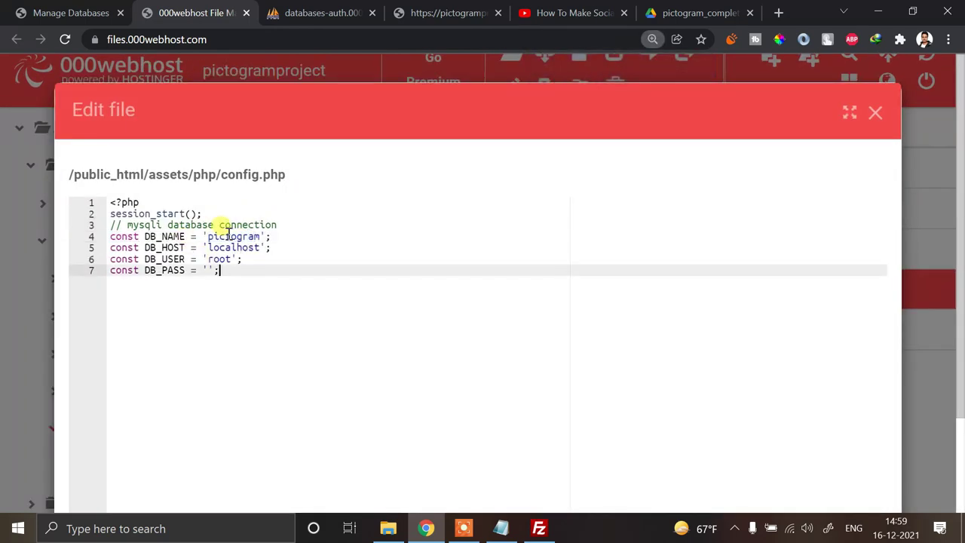
{"action": "left_click_drag", "start_coordinate": [208, 236], "coordinate": [226, 237]}
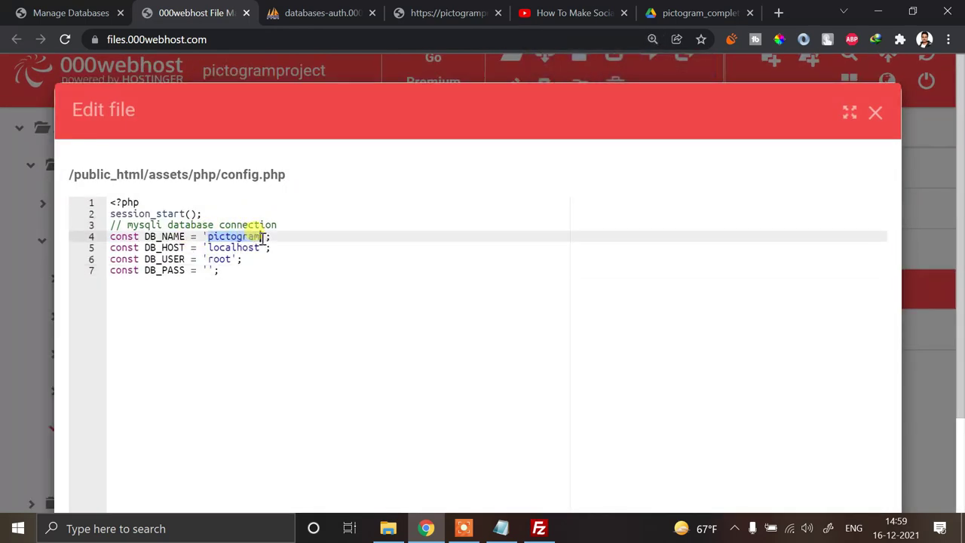
{"action": "key", "text": "ctrl+v"}
Copy the DB user id18133252_devninja from the database list and set it as the DB_USER value in config.php.
{"action": "left_click", "coordinate": [83, 13]}
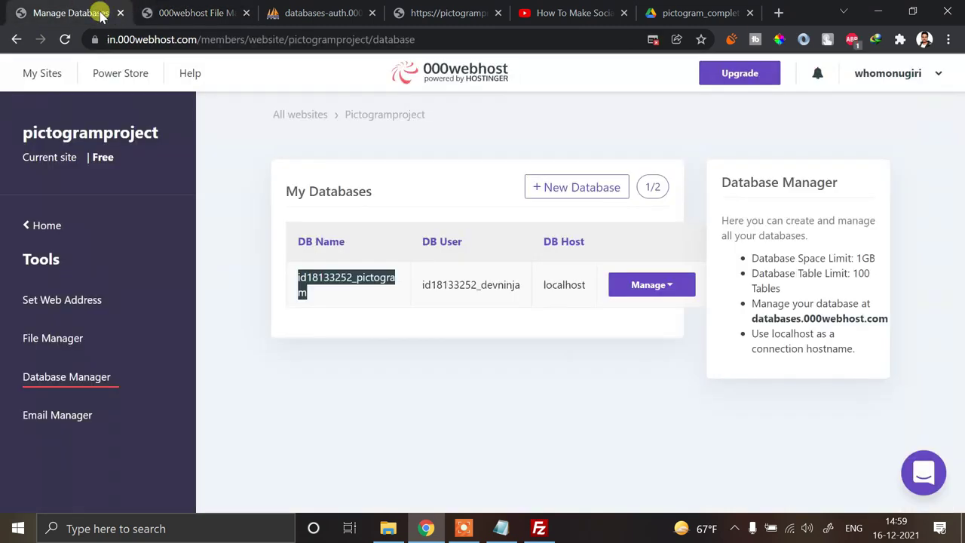
{"action": "left_click_drag", "start_coordinate": [423, 287], "coordinate": [525, 292]}
{"action": "key", "text": "ctrl+c"}
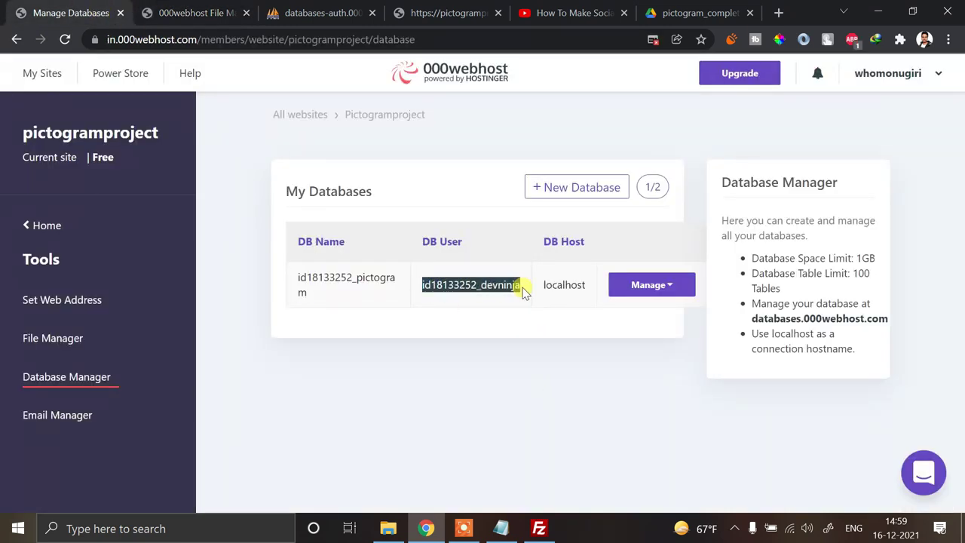
{"action": "left_click", "coordinate": [196, 12]}
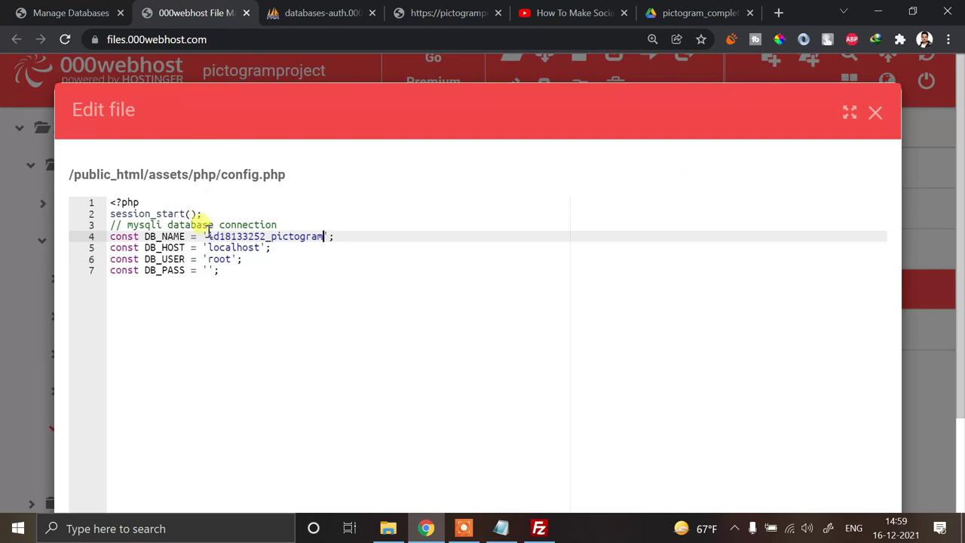
{"action": "double_click", "coordinate": [224, 262]}
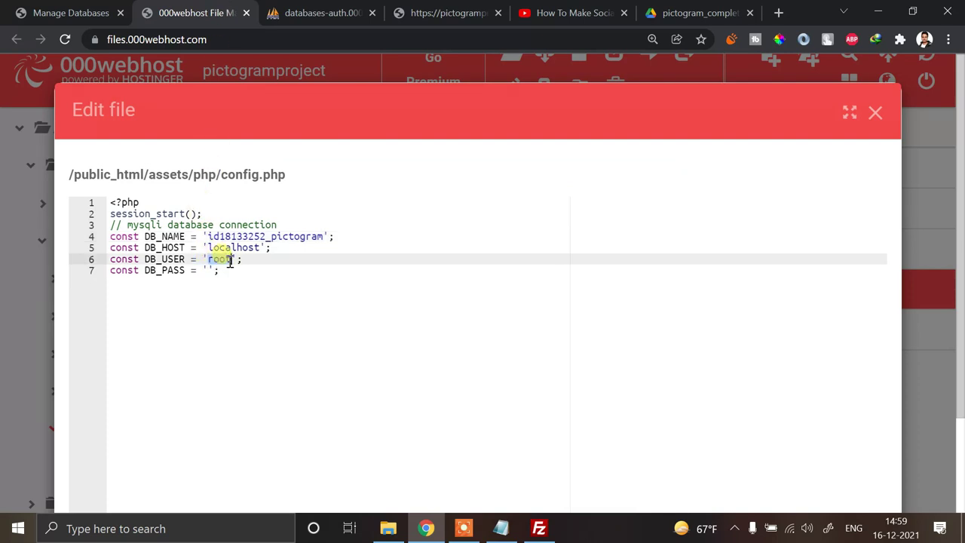
{"action": "key", "text": "ctrl+v"}
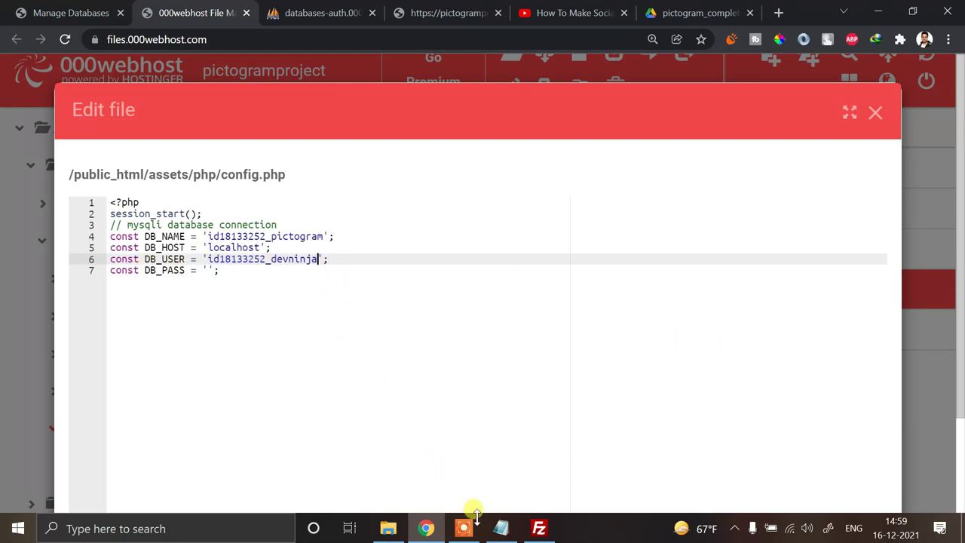
Copy the database password from the Notepad notes into the DB_PASS value in config.php, and save and close the file.
{"action": "left_click", "coordinate": [500, 528]}
{"action": "left_click_drag", "start_coordinate": [394, 130], "coordinate": [297, 133]}
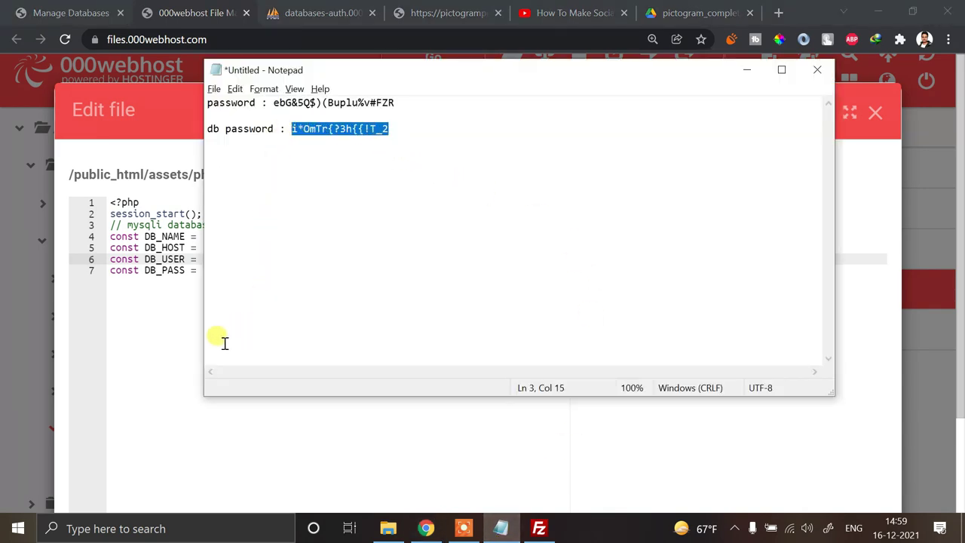
{"action": "left_click", "coordinate": [157, 330]}
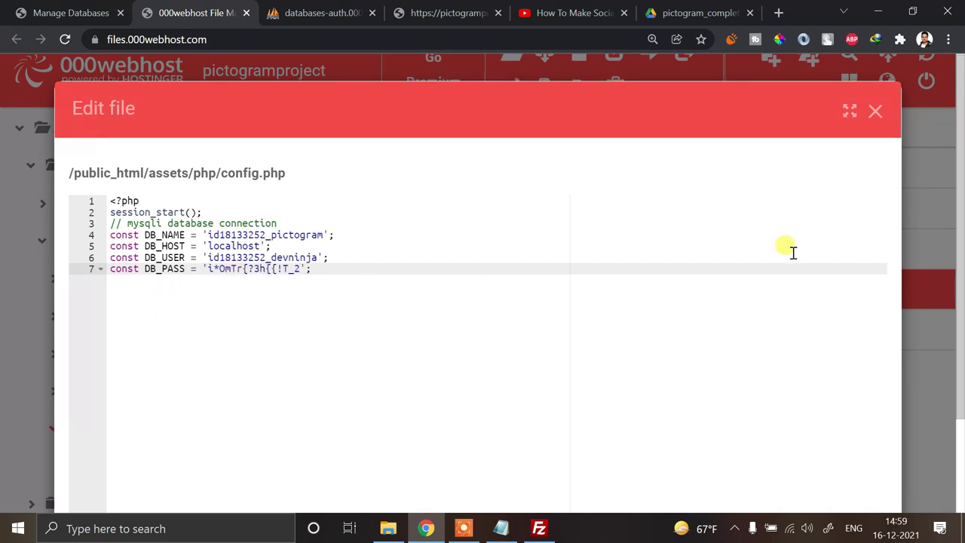
{"action": "scroll", "coordinate": [799, 302], "scroll_direction": "down", "scroll_amount": 2}
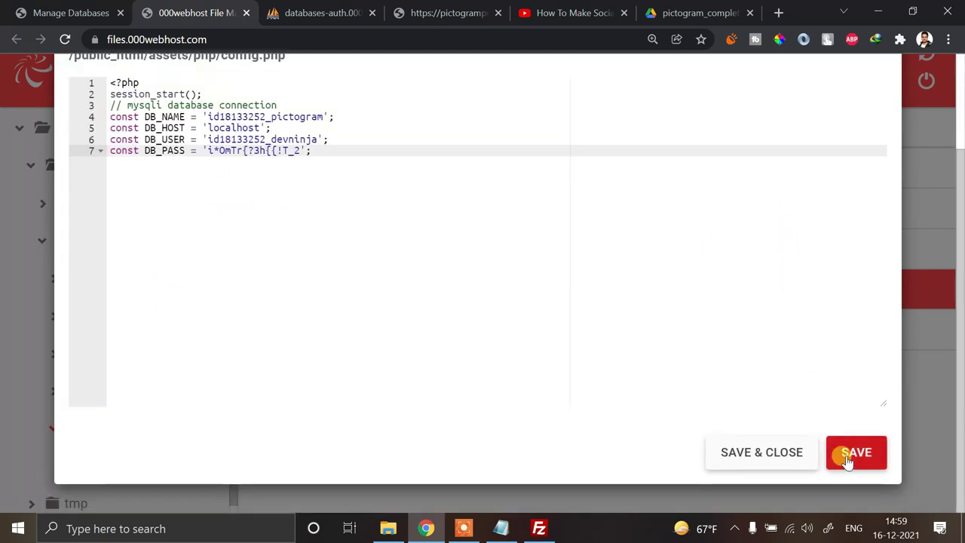
{"action": "left_click", "coordinate": [768, 453]}
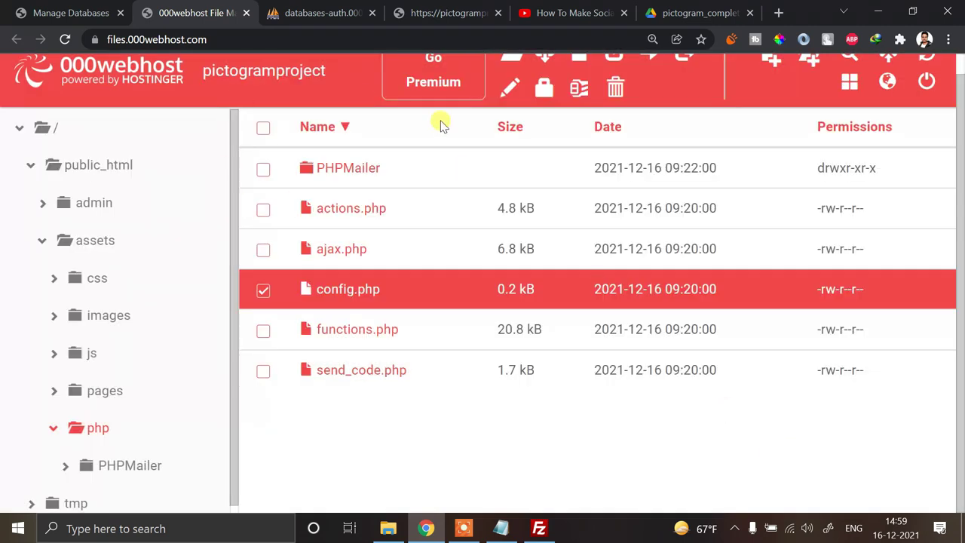
Reload pictogramproject.000webhostapp.com to check the database connection, and open its page for creating a new account.
{"action": "left_click", "coordinate": [451, 11]}
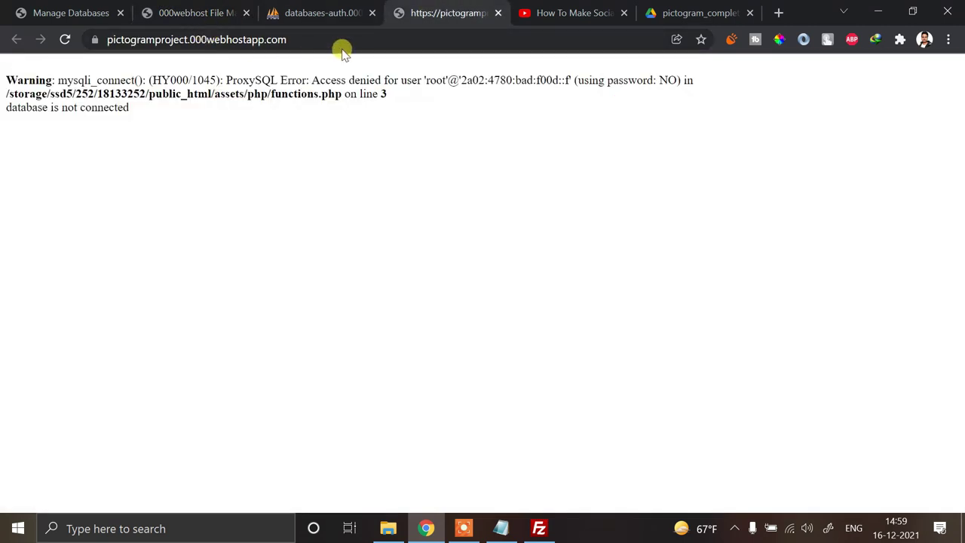
{"action": "left_click", "coordinate": [65, 41]}
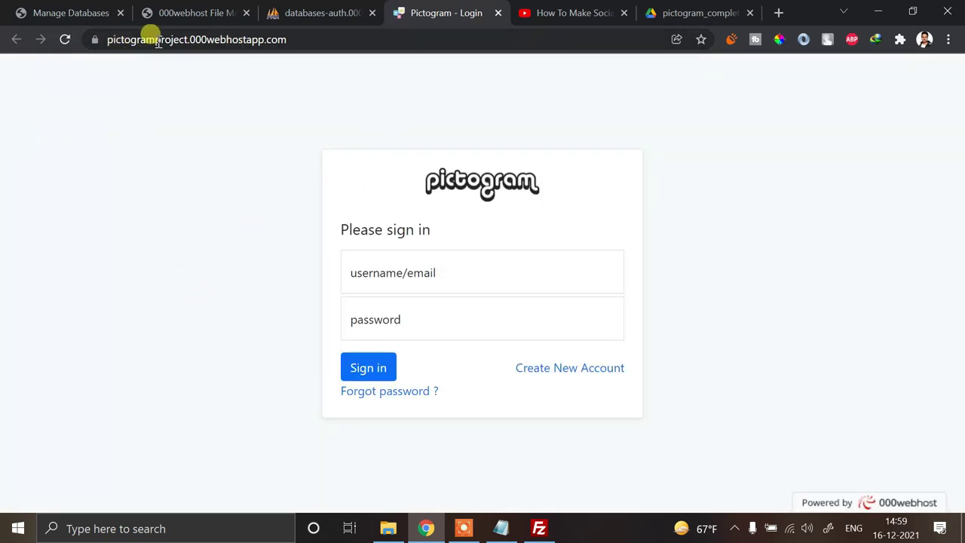
{"action": "left_click", "coordinate": [565, 375]}
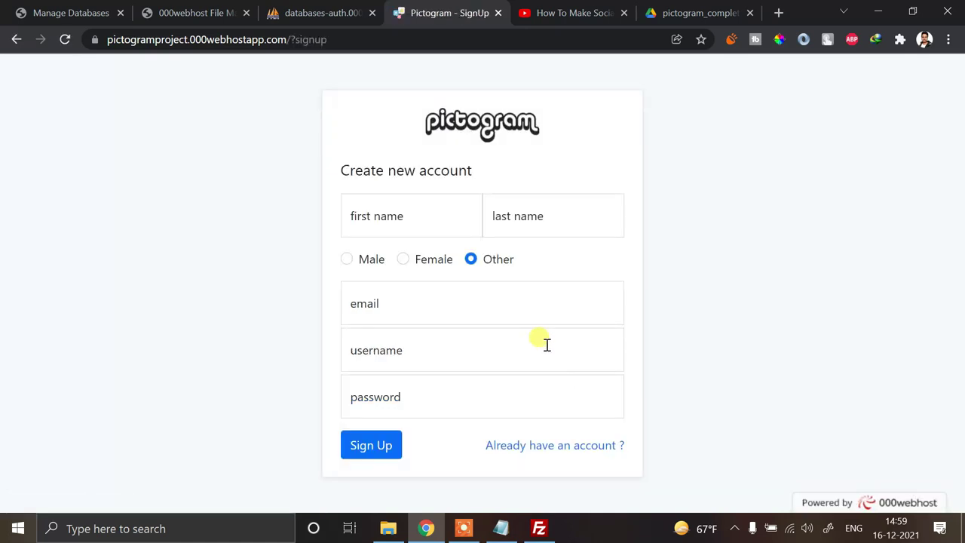
Return to the file manager, select only send_code.php in the php folder and open it for editing.
{"action": "left_click", "coordinate": [154, 12]}
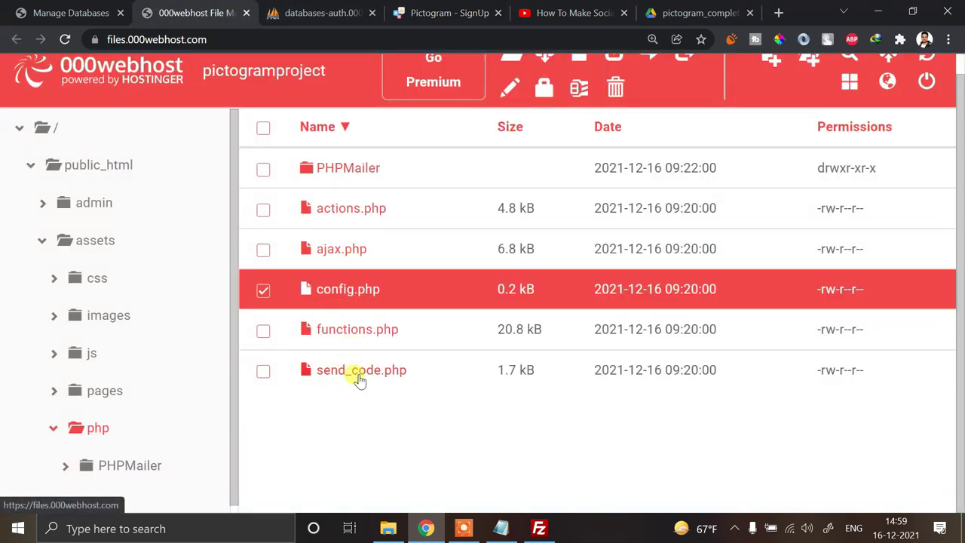
{"action": "left_click", "coordinate": [261, 372]}
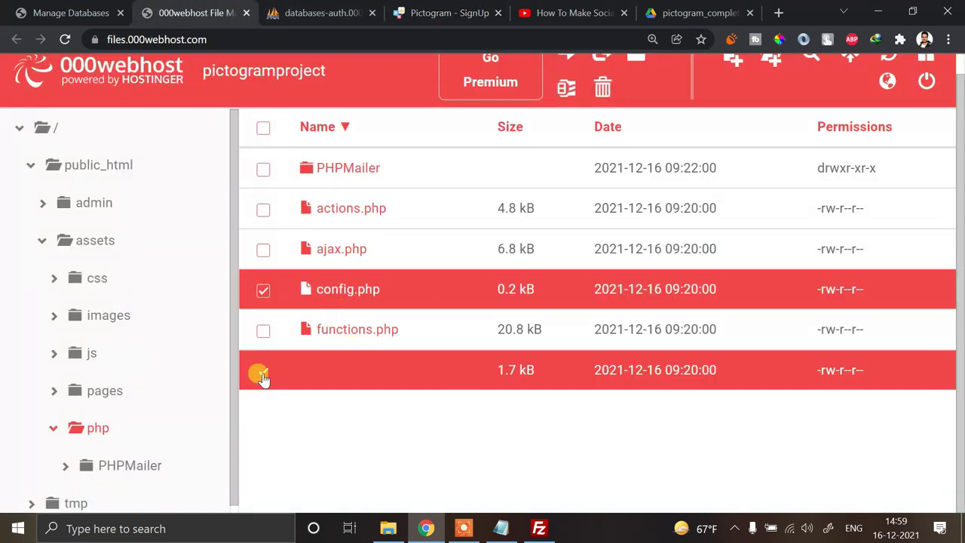
{"action": "left_click", "coordinate": [260, 293]}
{"action": "right_click", "coordinate": [366, 381]}
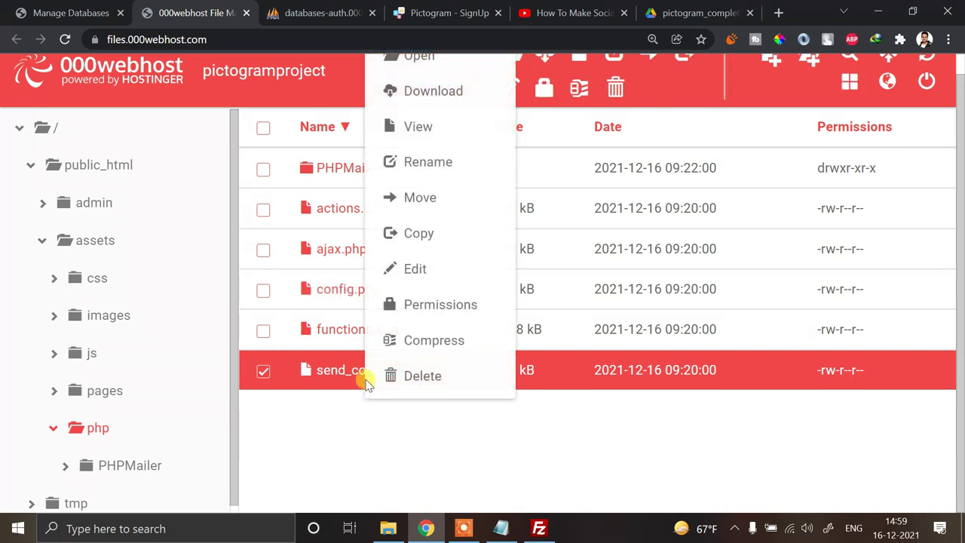
{"action": "left_click", "coordinate": [395, 270]}
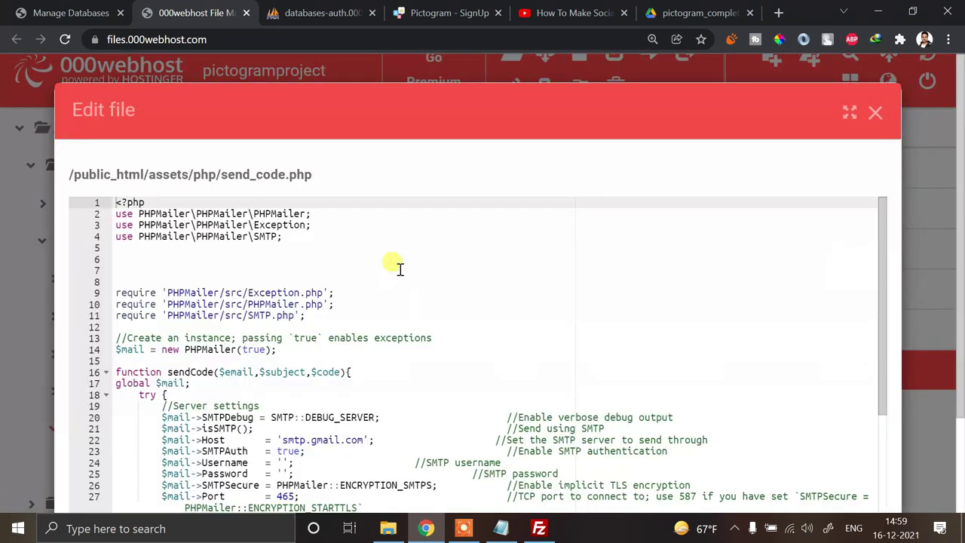
Go to the SMTP Username and Password values in the server settings of send_code.php.
{"action": "scroll", "coordinate": [376, 397], "scroll_direction": "down", "scroll_amount": 3}
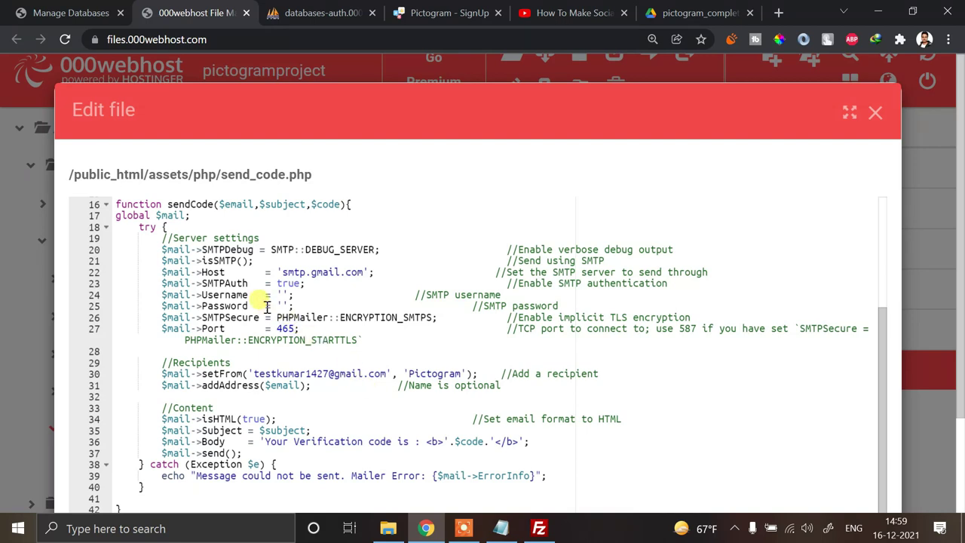
{"action": "left_click", "coordinate": [244, 295]}
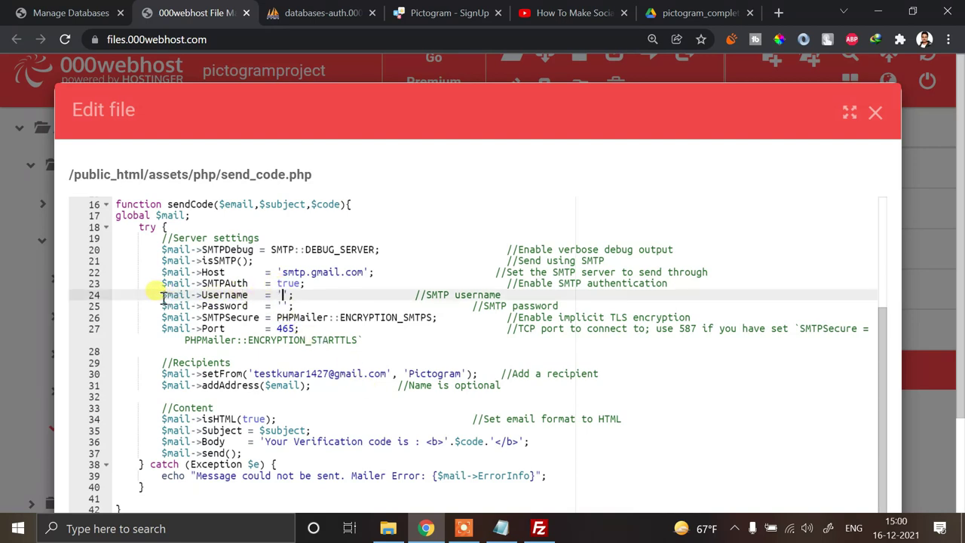
{"action": "left_click", "coordinate": [281, 306]}
{"action": "left_click", "coordinate": [283, 305]}
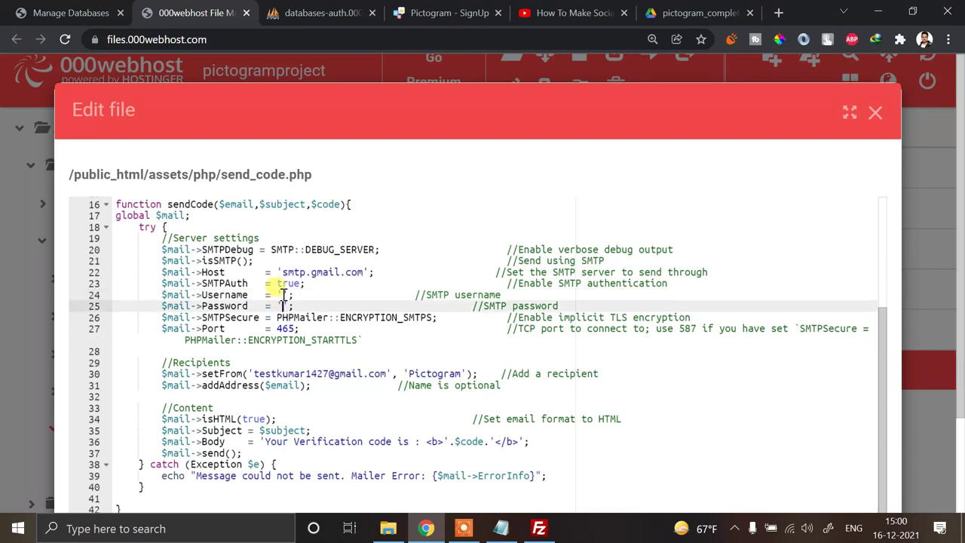
{"action": "left_click", "coordinate": [282, 294]}
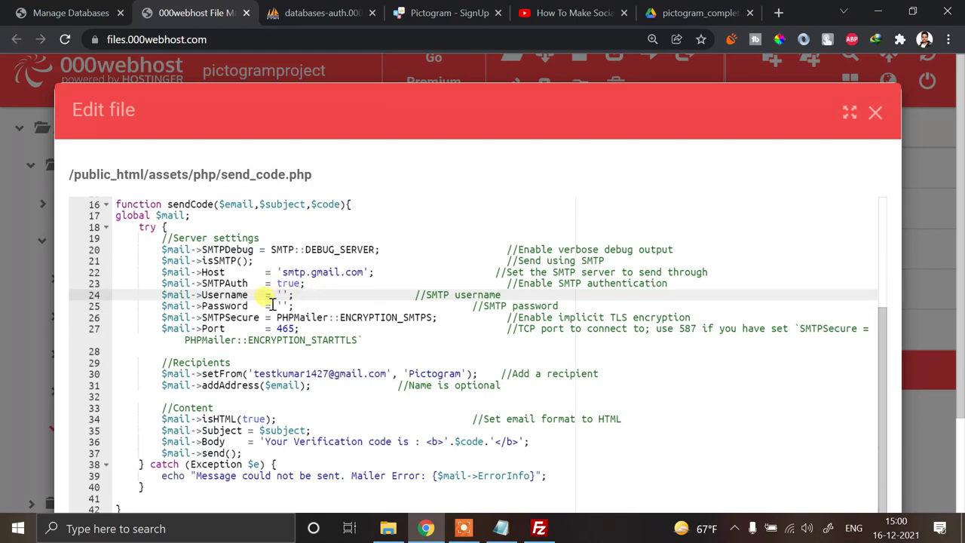
{"action": "left_click", "coordinate": [284, 305]}
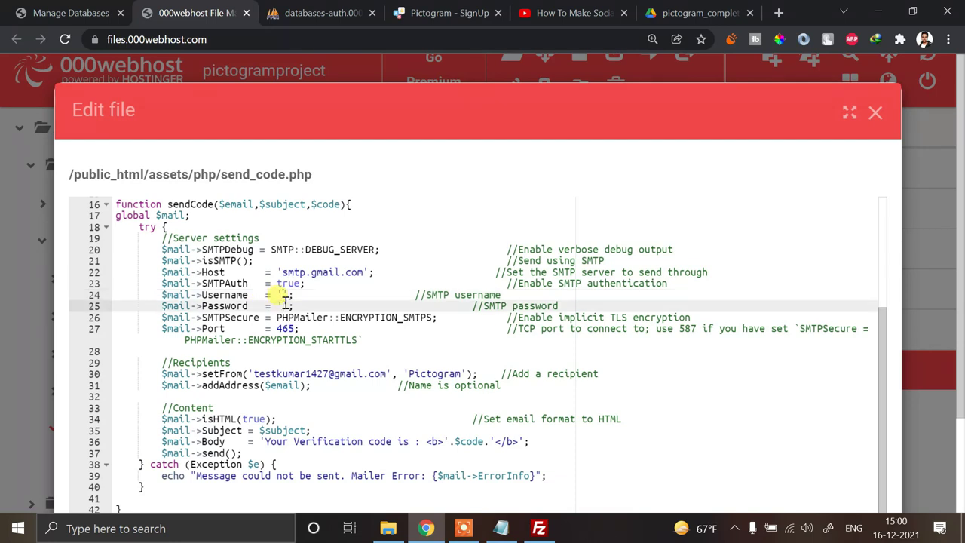